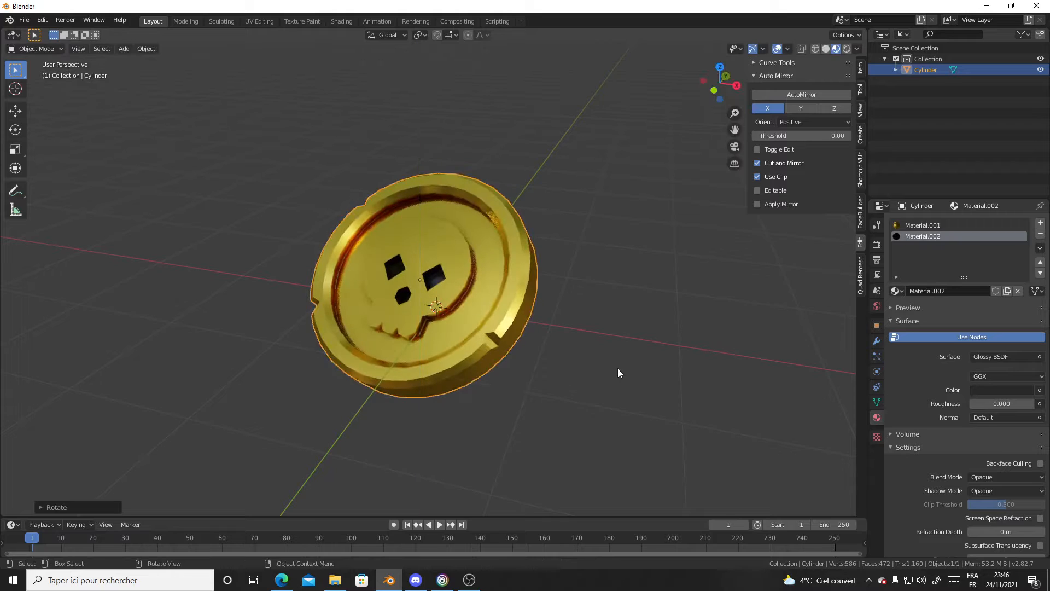
# Move the gold skull coin along the X axis to clear the world origin, and rotate it to face the view
pyautogui.moveTo(618, 368); pyautogui.dragTo(538, 366, button='middle')
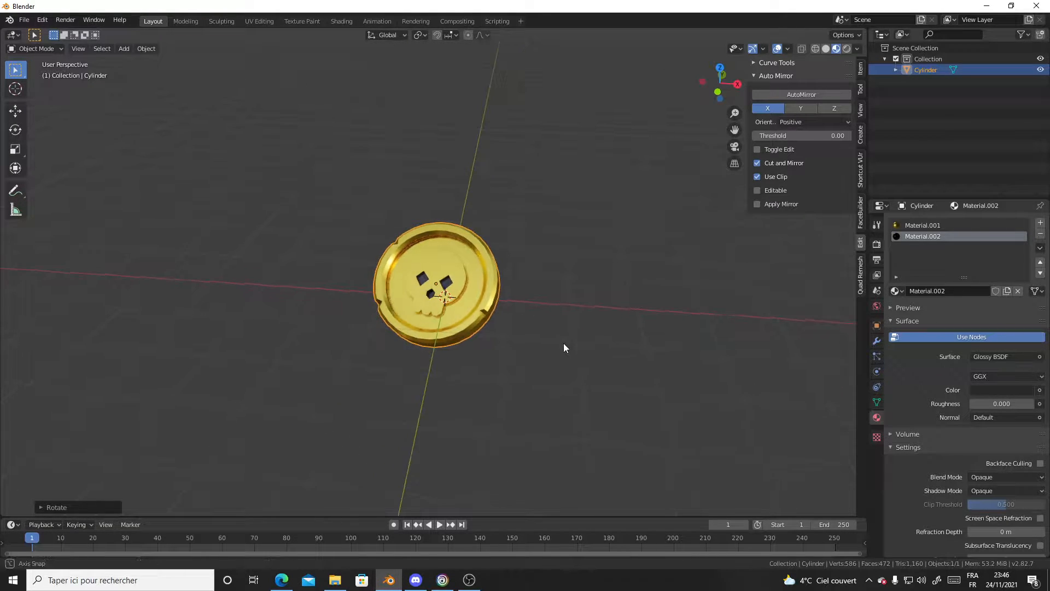
pyautogui.press('g')
pyautogui.press('x')
pyautogui.click(399, 316)
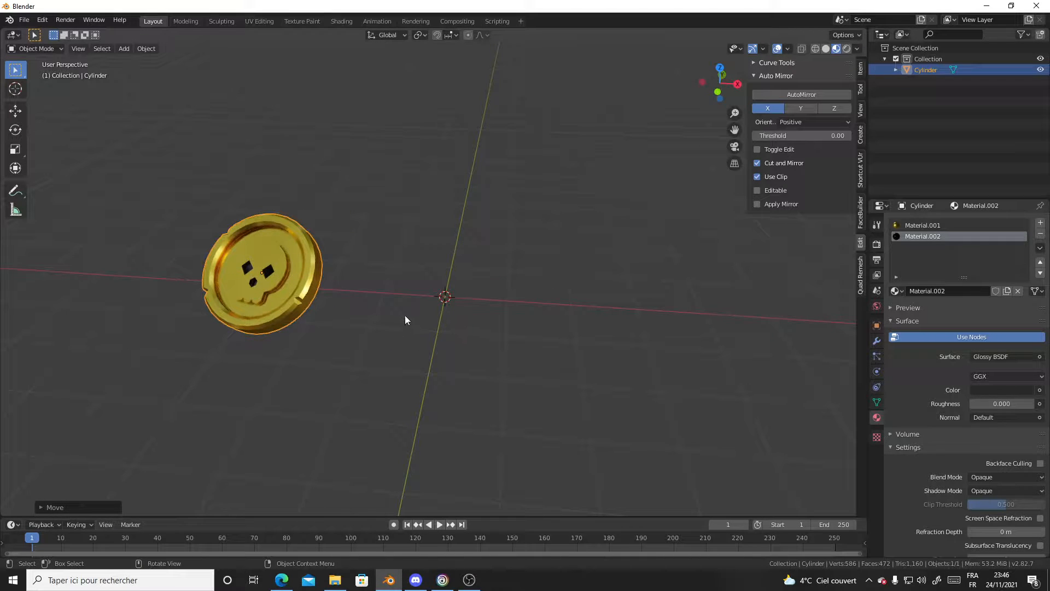
pyautogui.press('r')
pyautogui.click(491, 341)
pyautogui.scroll(4, 500, 344)
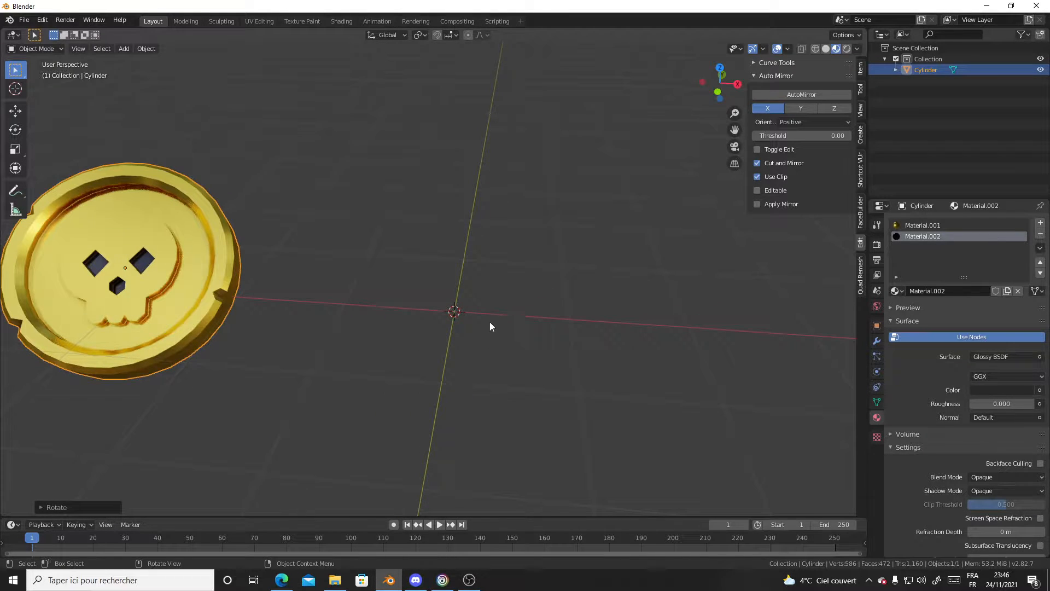
# Start the Shortcut VUr key display and collapse the viewport sidebar
pyautogui.hotkey('shift', 'a')
pyautogui.moveTo(487, 320)
pyautogui.click(863, 166)
pyautogui.click(798, 79)
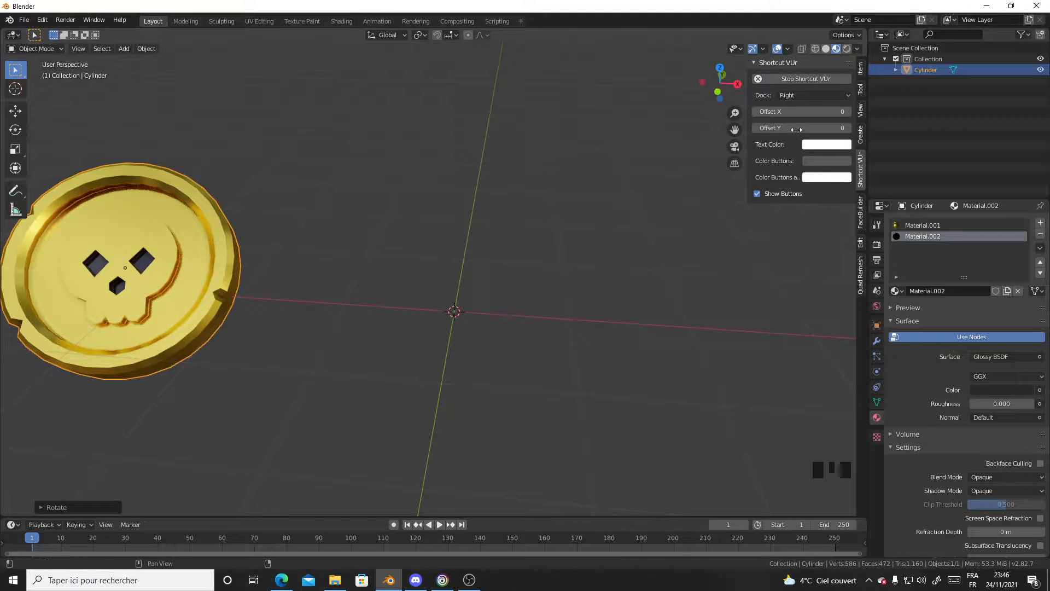
pyautogui.moveTo(572, 302); pyautogui.dragTo(465, 311, button='middle')
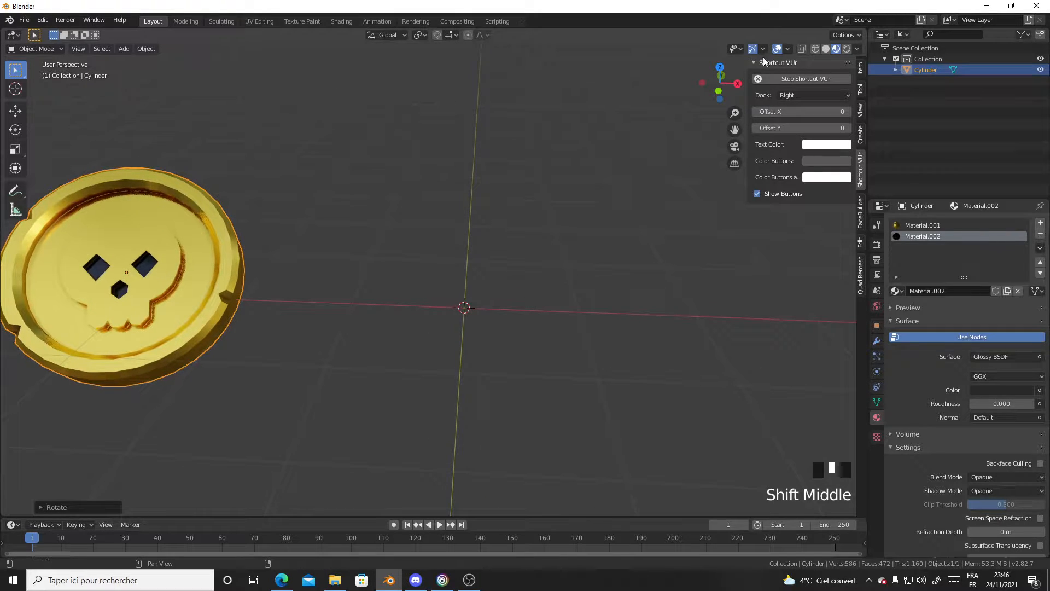
pyautogui.moveTo(747, 62); pyautogui.dragTo(842, 63)
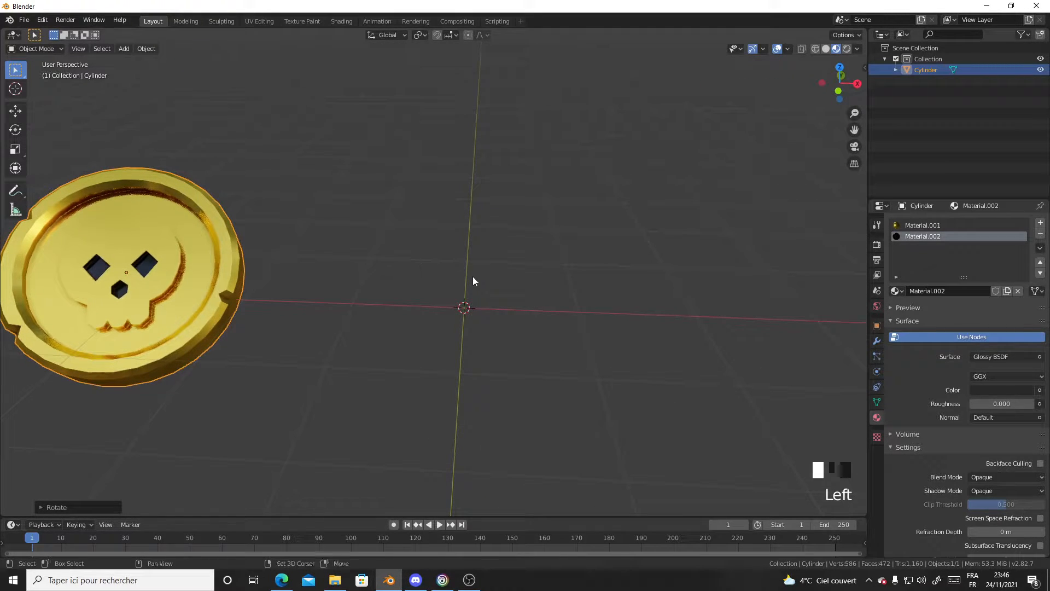
# Add a cylinder mesh at the world origin
pyautogui.hotkey('shift', 'a')
pyautogui.moveTo(472, 277)
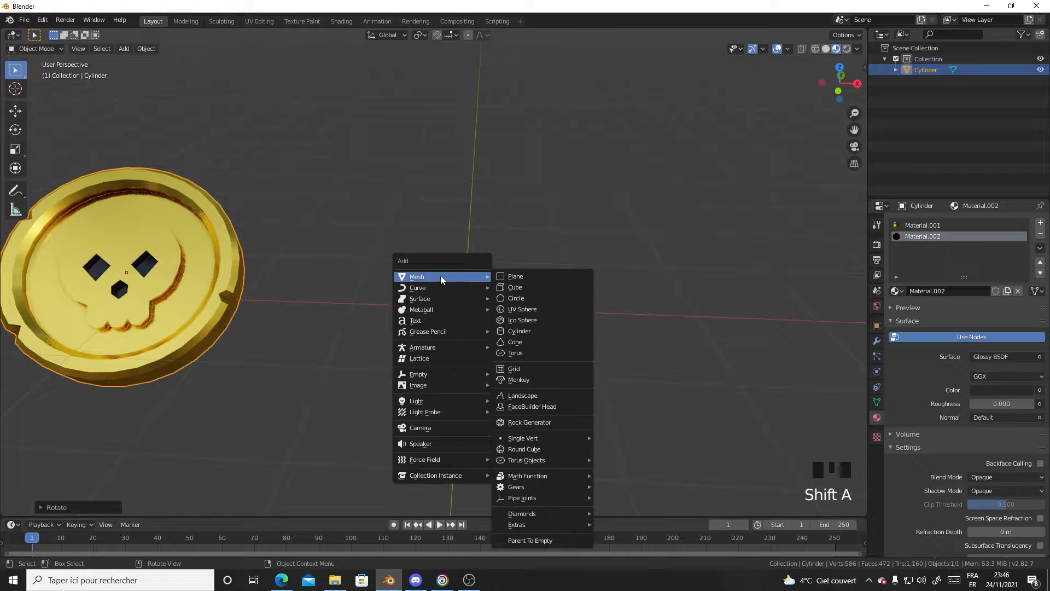
pyautogui.click(520, 330)
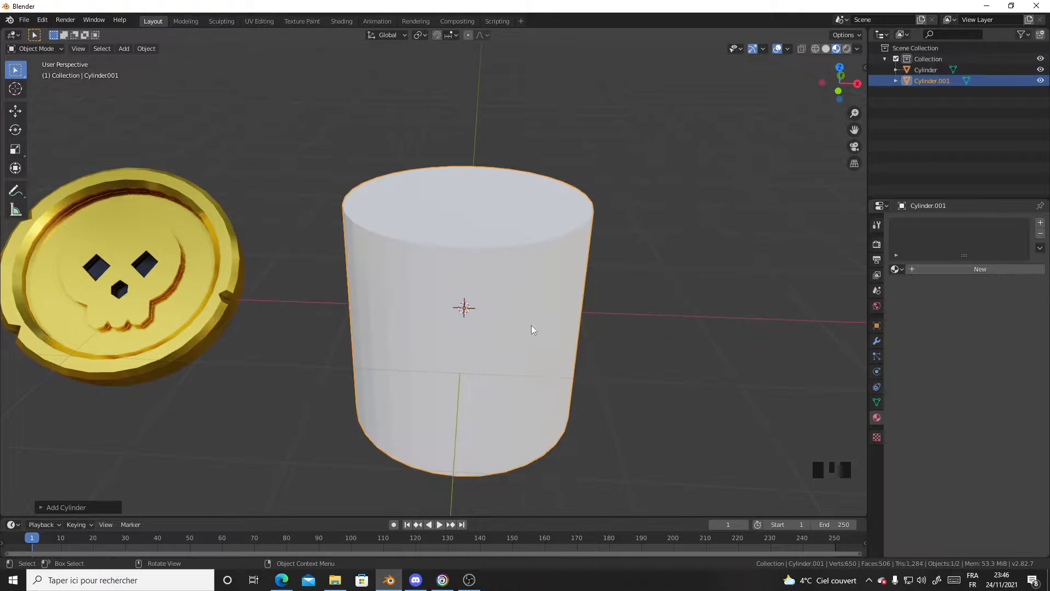
# Try flattening the new cylinder by scaling it along Z, and undo the scaling
pyautogui.moveTo(531, 325); pyautogui.dragTo(563, 298, button='middle')
pyautogui.scroll(-3, 564, 303)
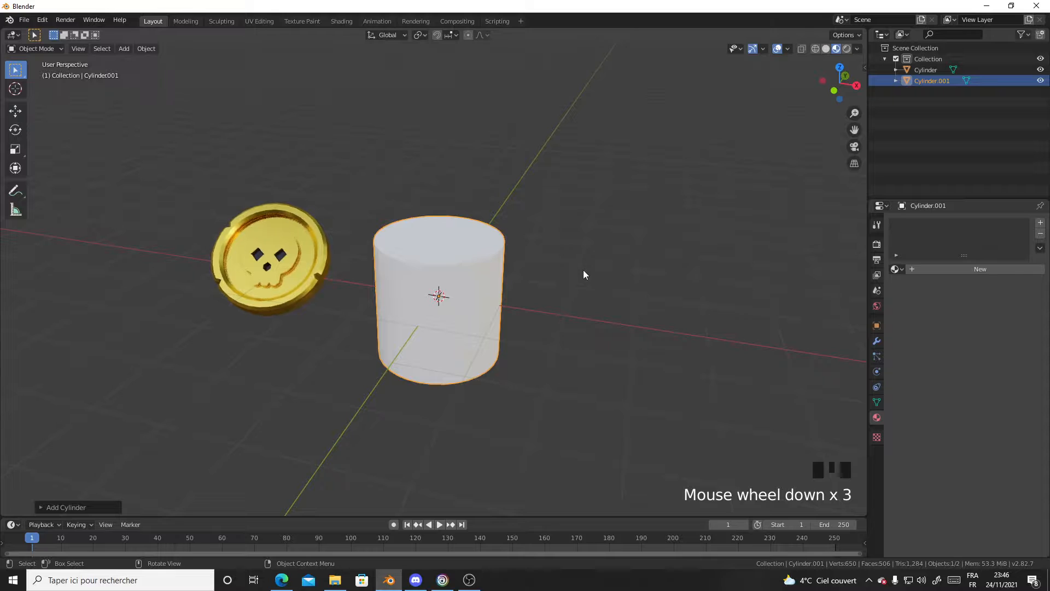
pyautogui.press('s')
pyautogui.press('z')
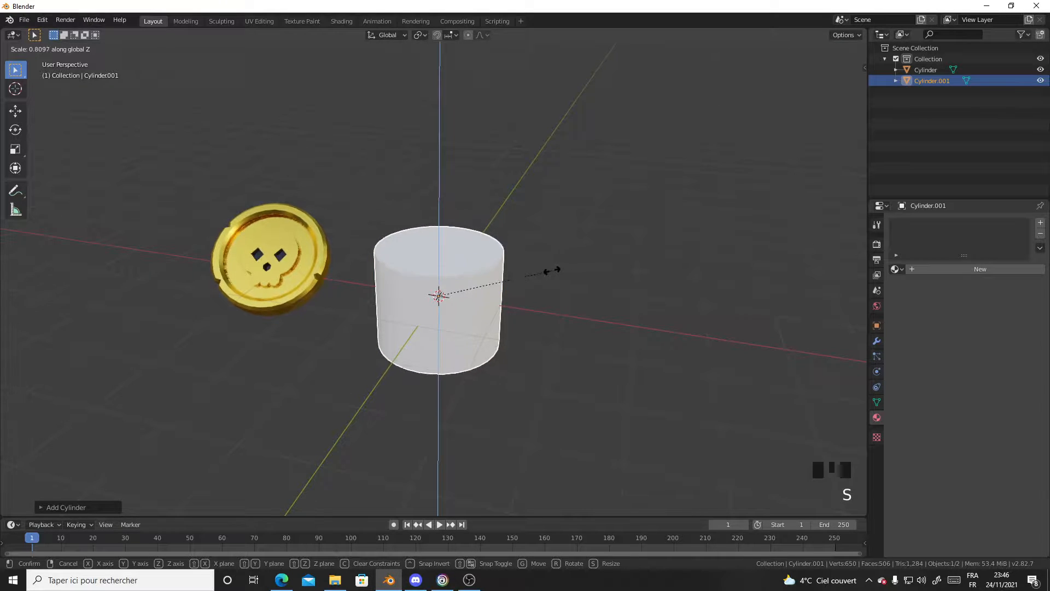
pyautogui.click(470, 288)
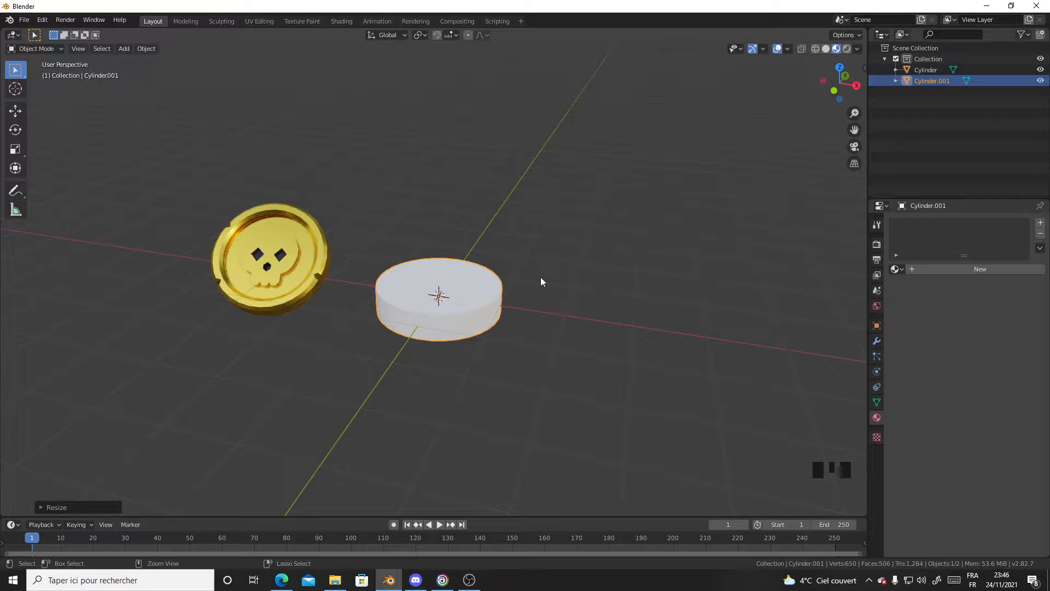
pyautogui.hotkey('ctrl', 'z')
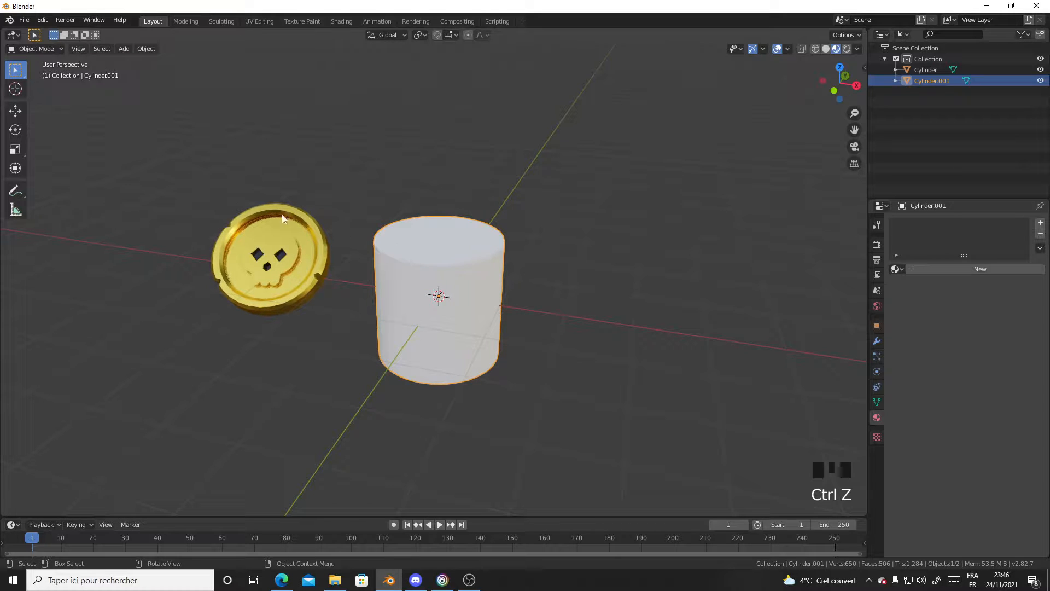
# Flatten the cylinder along Z with the Scale tool to about 0.175, and set the viewport shading to Solid
pyautogui.click(15, 152)
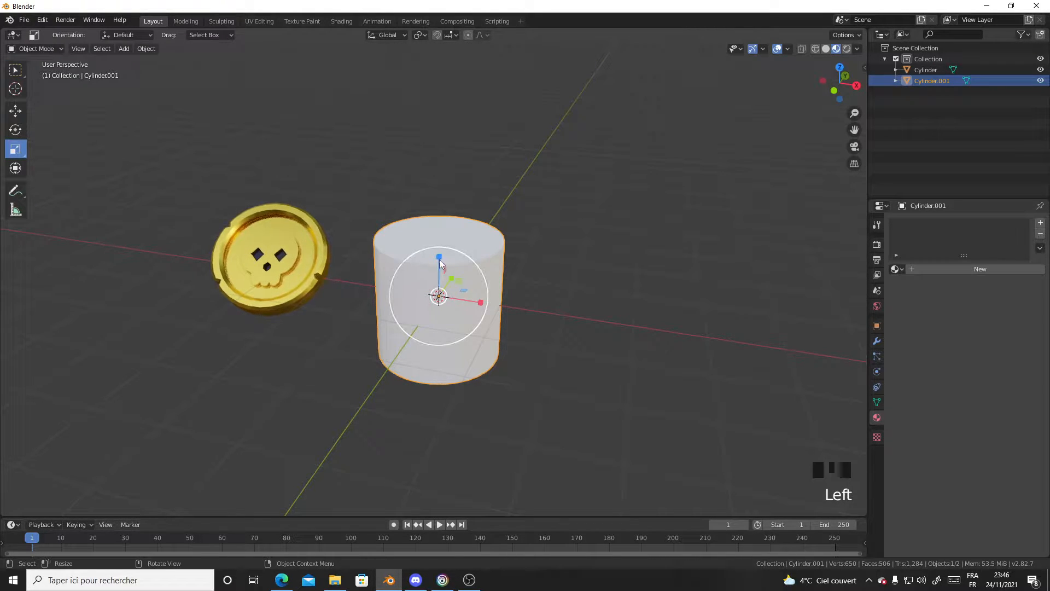
pyautogui.moveTo(441, 264); pyautogui.dragTo(439, 286)
pyautogui.click(823, 51)
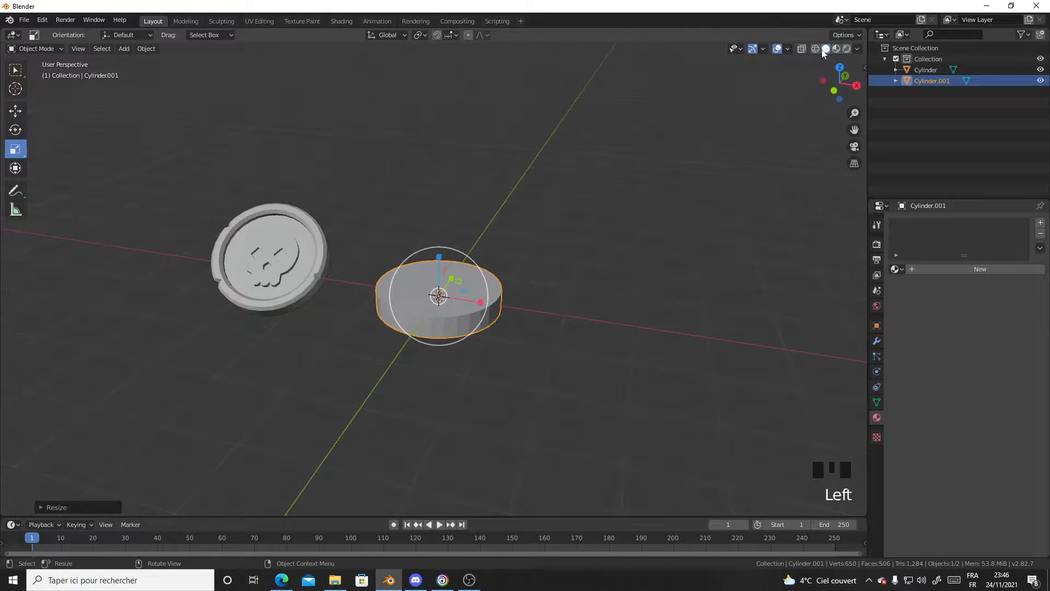
pyautogui.moveTo(492, 274); pyautogui.dragTo(509, 313, button='middle')
pyautogui.scroll(4, 518, 321)
pyautogui.scroll(-1, 518, 320)
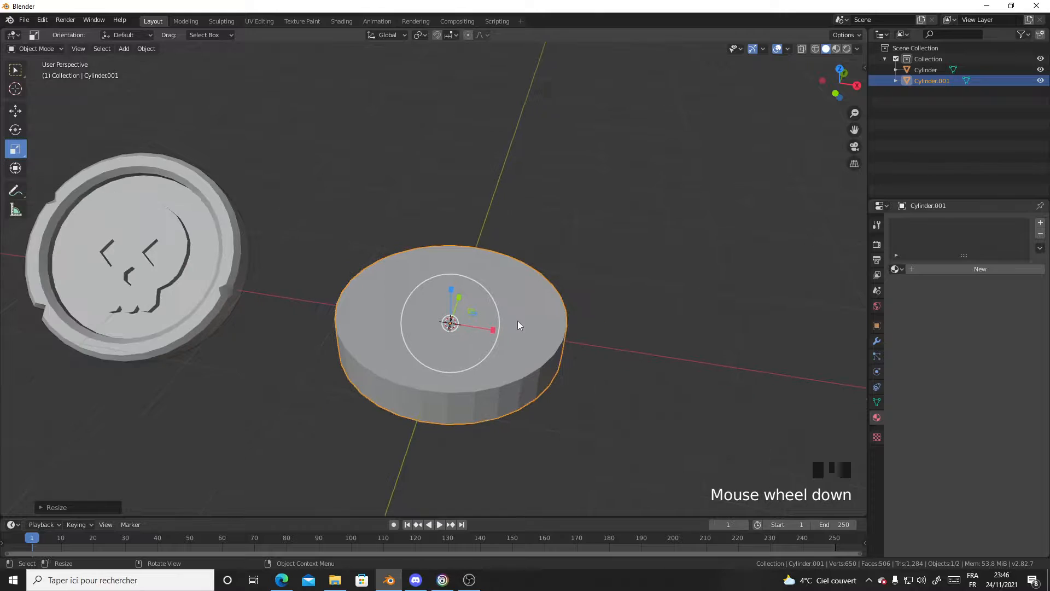
pyautogui.scroll(-1, 517, 324)
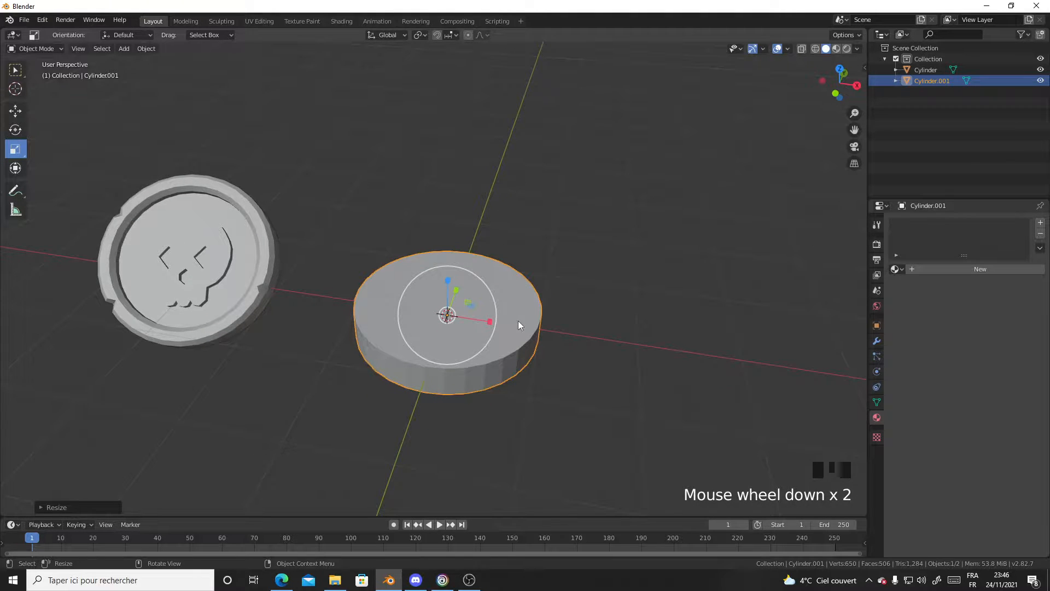
# Show the flattened cylinder's object transform values and apply its scale
pyautogui.click(876, 325)
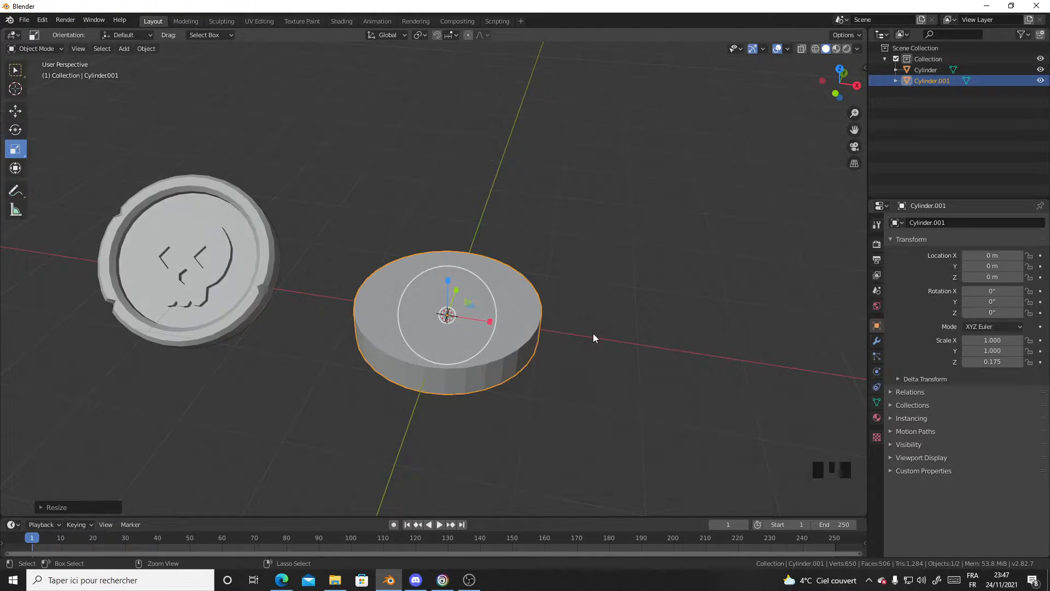
pyautogui.hotkey('ctrl', 'a')
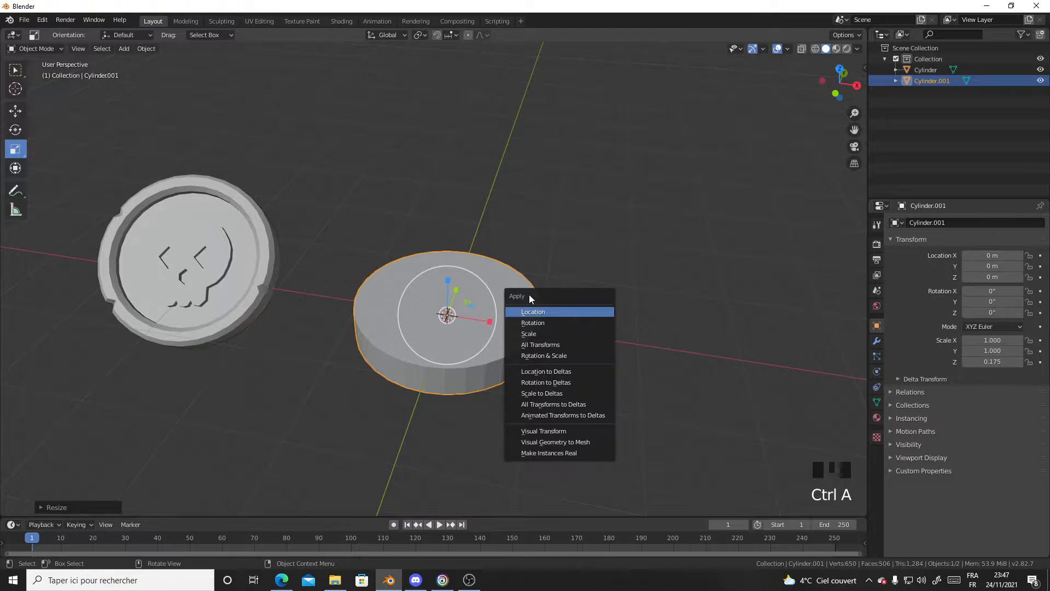
pyautogui.click(536, 333)
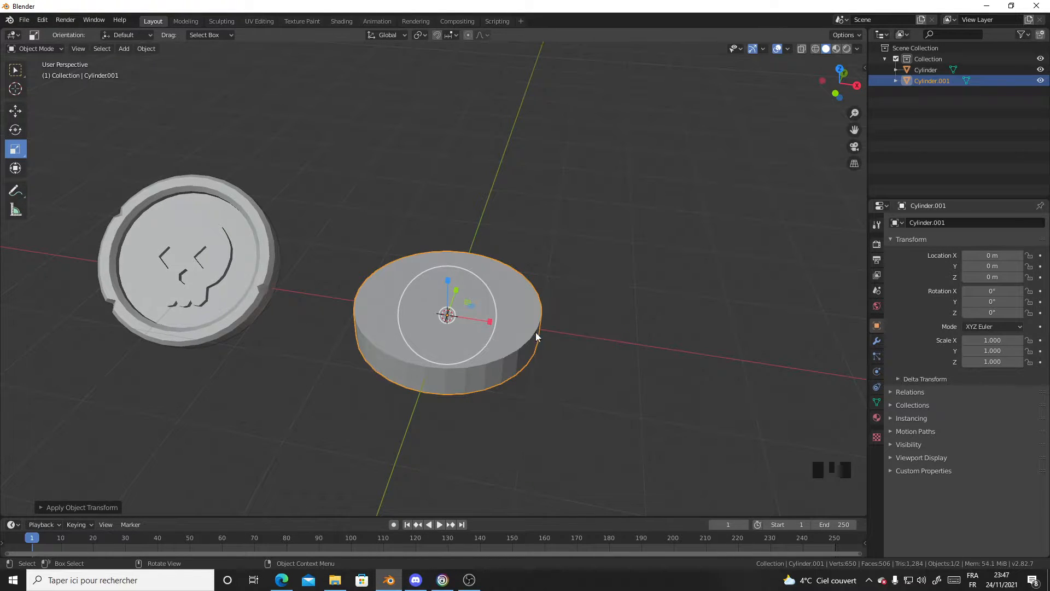
# Move the skull coin closer to the flattened cylinder as a visible reference beside it
pyautogui.scroll(2, 547, 335)
pyautogui.moveTo(554, 337); pyautogui.dragTo(629, 345, button='middle')
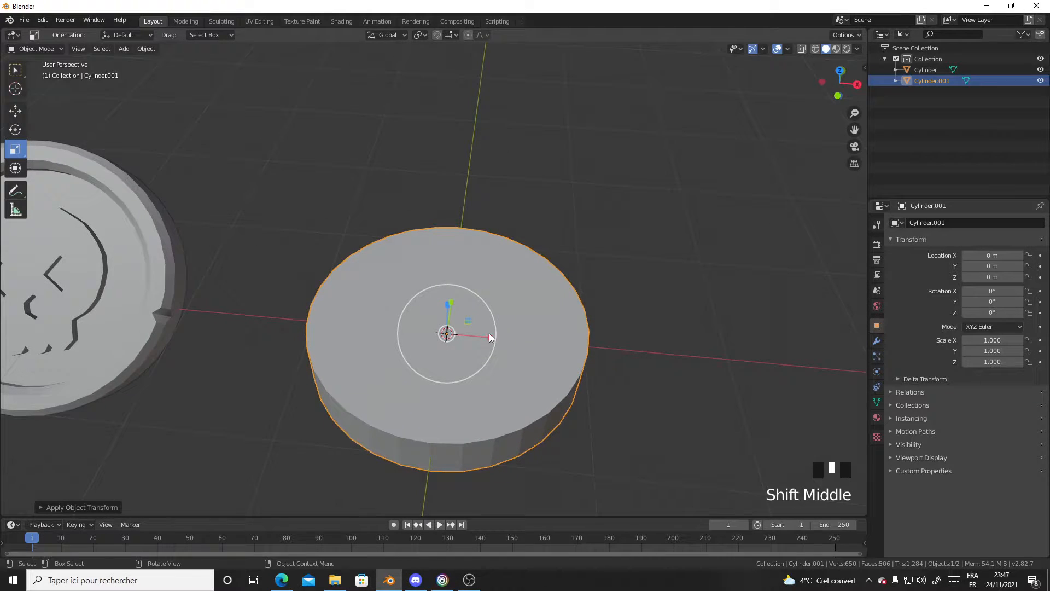
pyautogui.click(177, 296)
pyautogui.press('g')
pyautogui.click(298, 279)
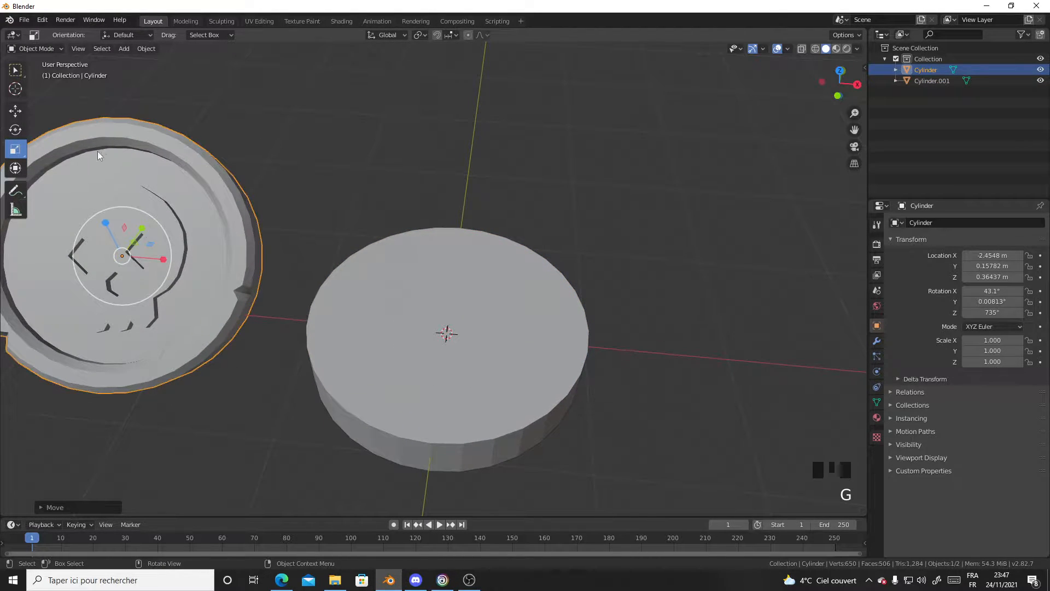
# Put the flattened cylinder in Edit Mode and inset its top face to leave a narrow rim
pyautogui.click(497, 333)
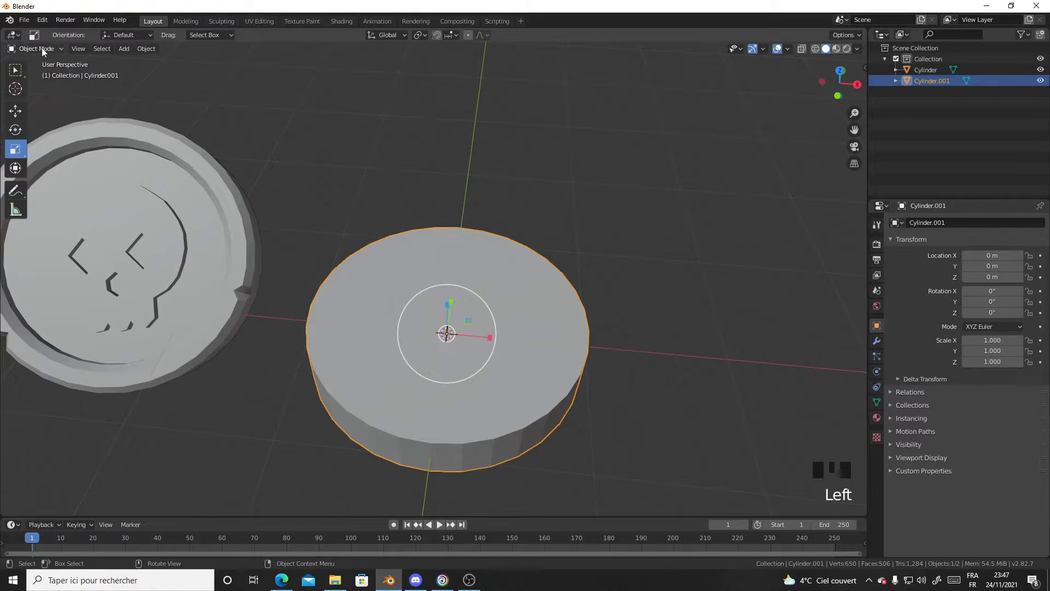
pyautogui.moveTo(42, 47); pyautogui.dragTo(46, 75)
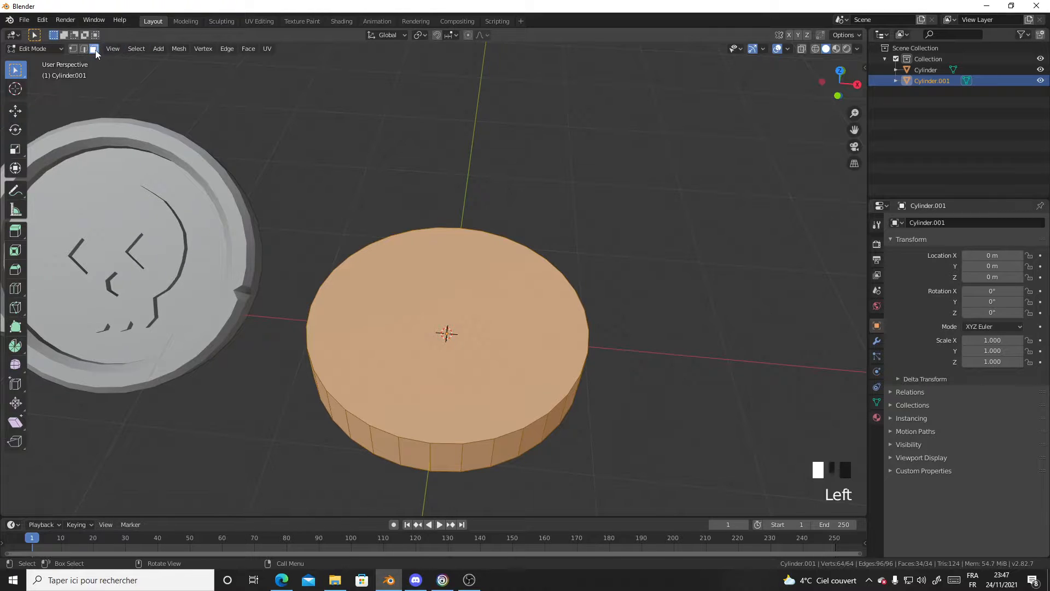
pyautogui.click(463, 318)
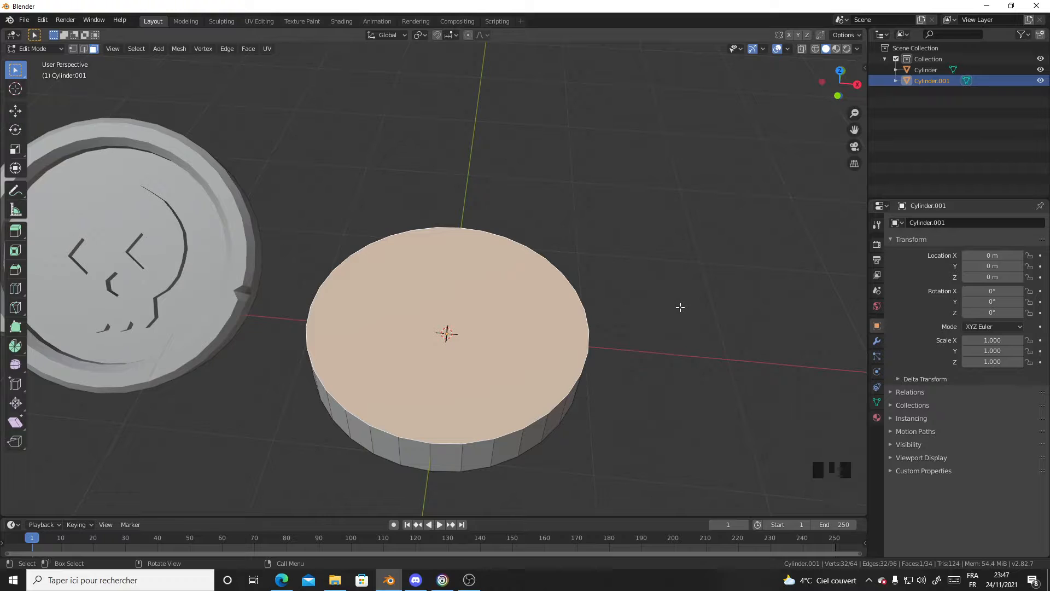
pyautogui.press('i')
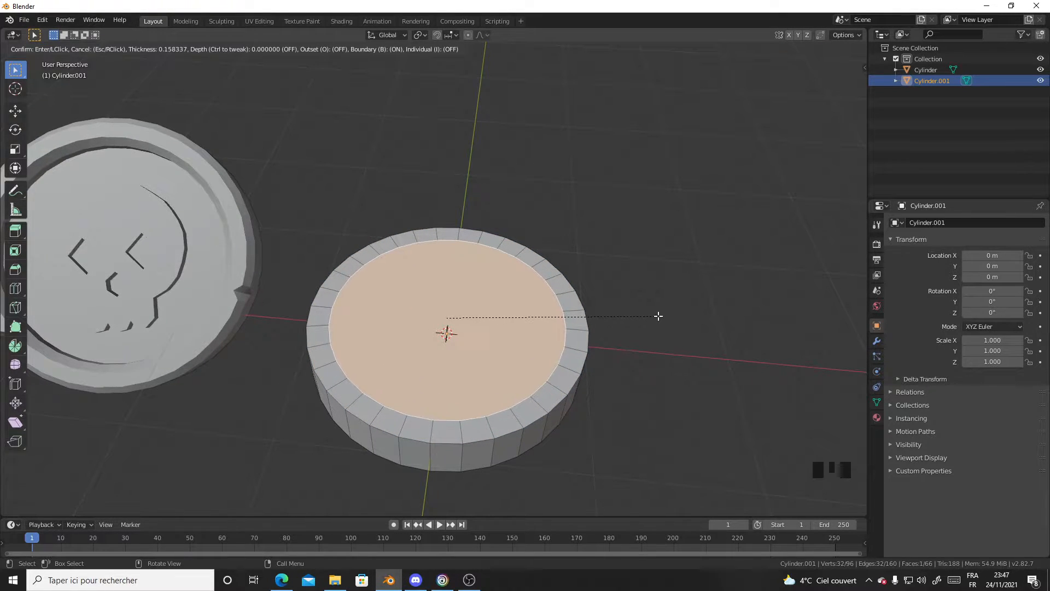
pyautogui.click(660, 316)
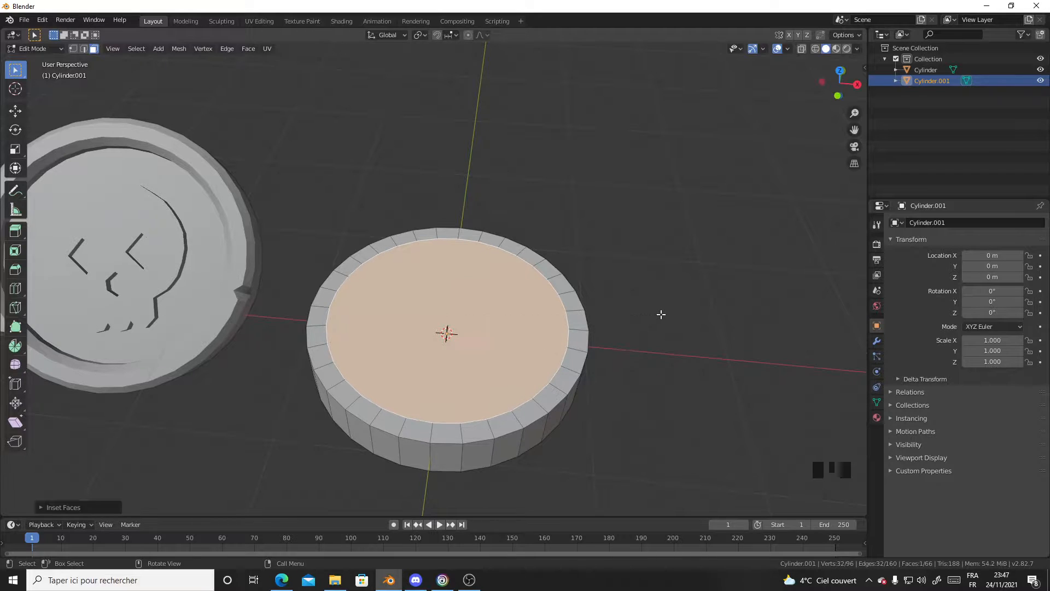
# Extrude the inset top face about 0.09 m down into the disc and return to Object Mode
pyautogui.moveTo(661, 311)
pyautogui.mouseDown(button='middle')
pyautogui.moveTo(649, 330)
pyautogui.moveTo(648, 313)
pyautogui.mouseUp(button='middle')
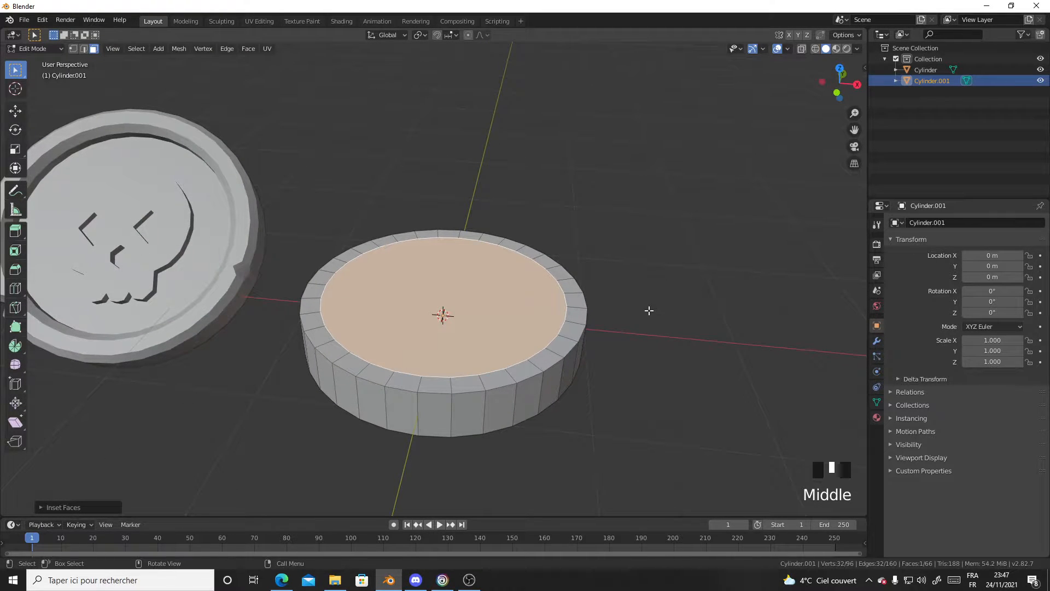
pyautogui.press('e')
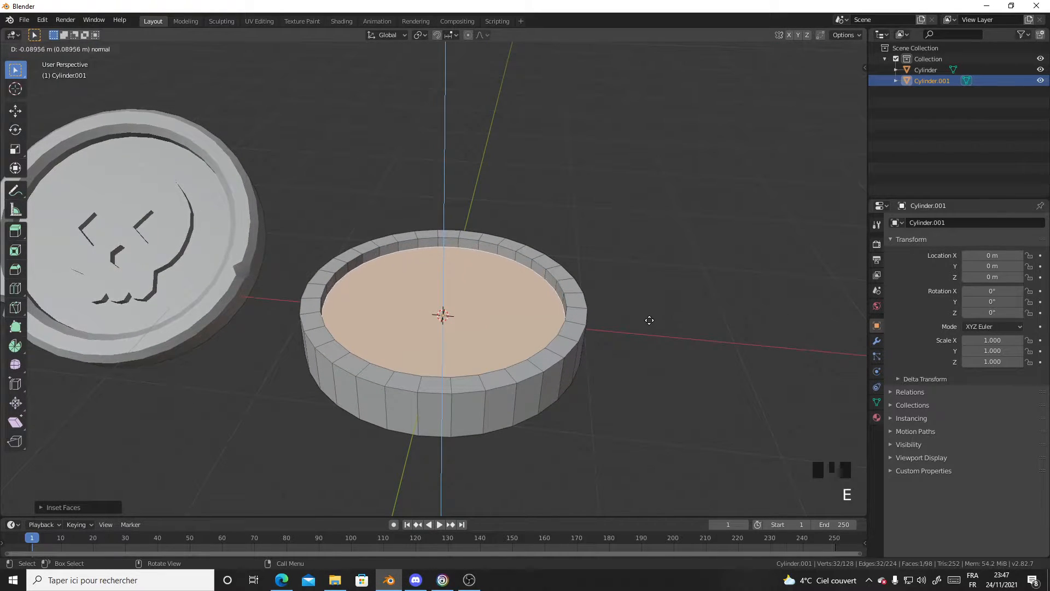
pyautogui.click(648, 322)
pyautogui.moveTo(646, 324)
pyautogui.mouseDown(button='middle')
pyautogui.moveTo(567, 316)
pyautogui.moveTo(636, 338)
pyautogui.mouseUp(button='middle')
pyautogui.press('Tab')
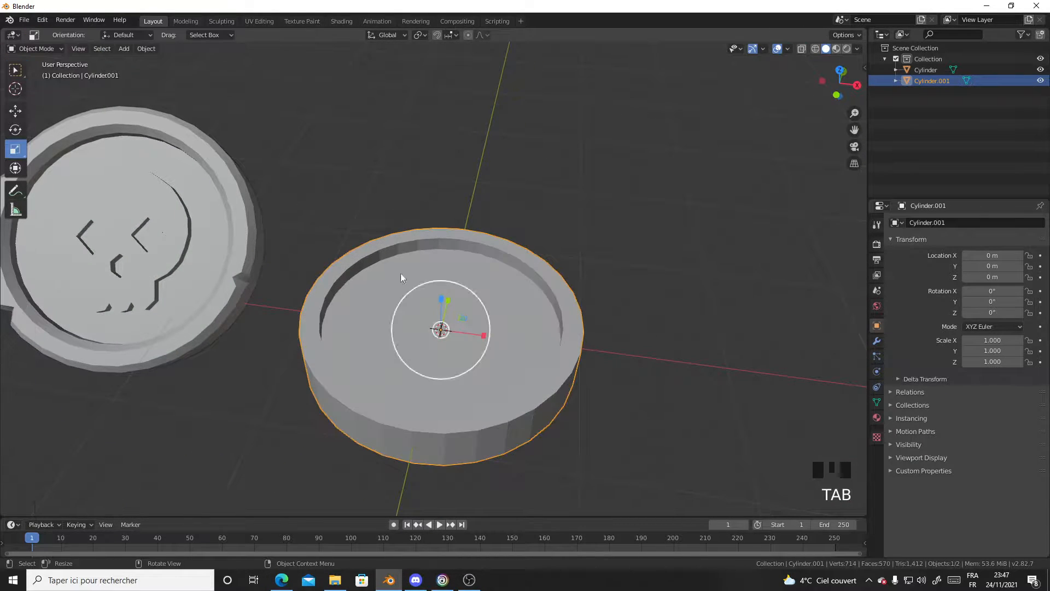
pyautogui.scroll(-2, 186, 261)
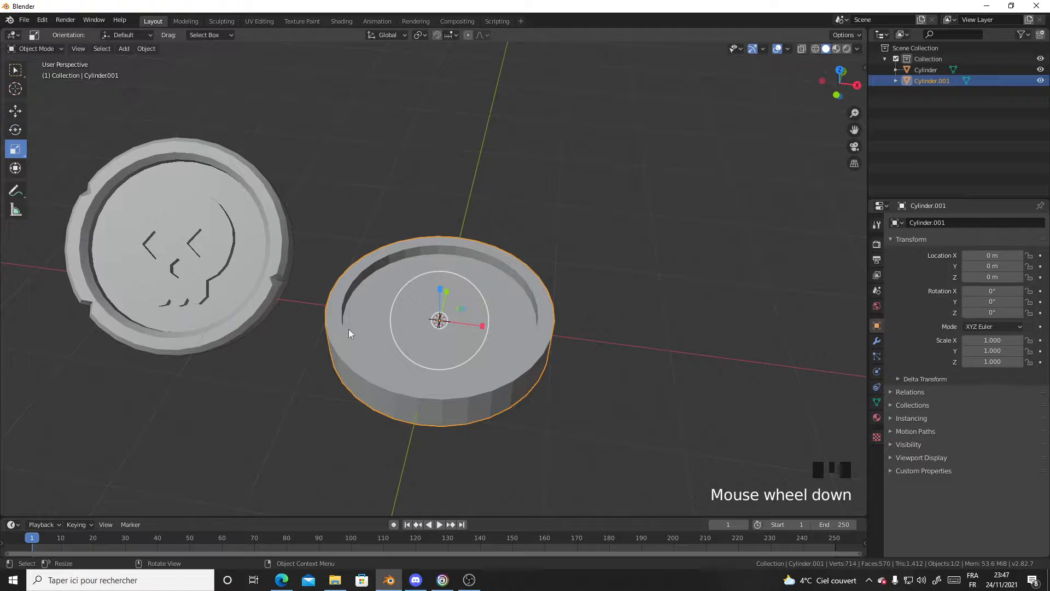
# Import the "skull coin reference" image from the Bureau folder into the 3D scene as a reference
pyautogui.moveTo(339, 584)
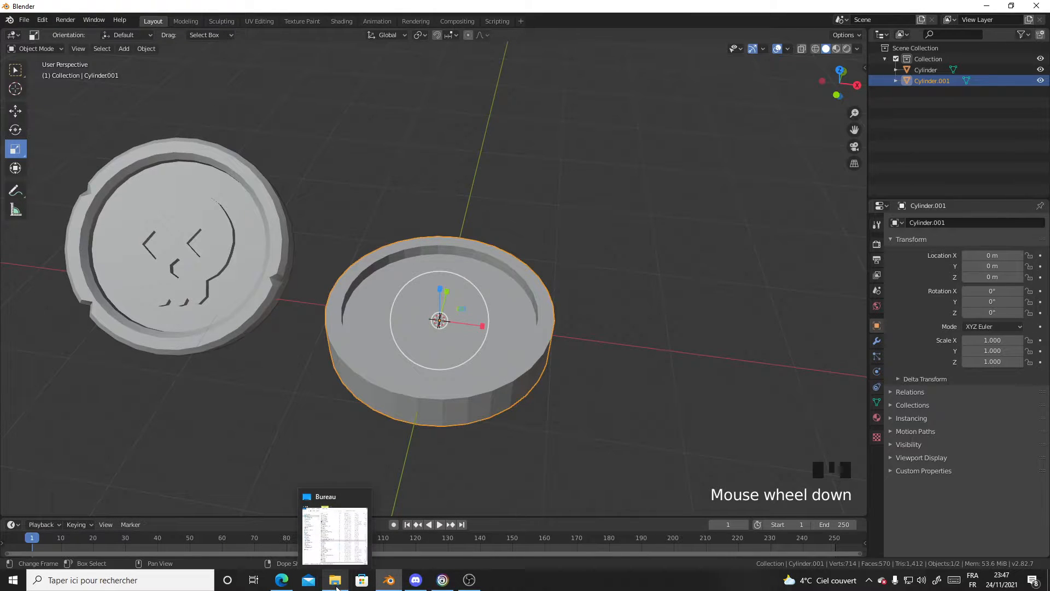
pyautogui.click(340, 583)
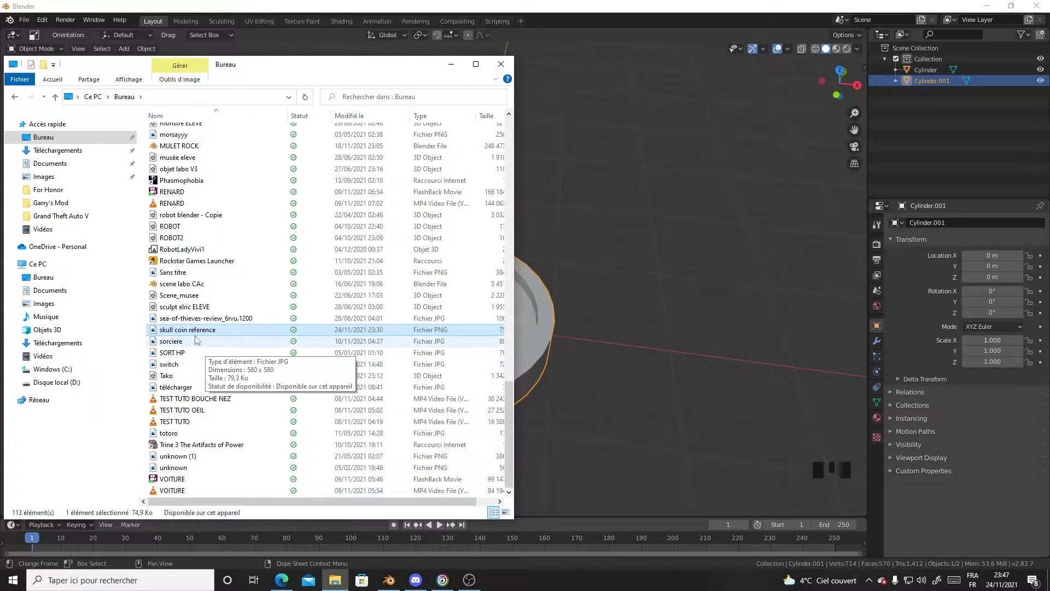
pyautogui.moveTo(183, 333); pyautogui.dragTo(655, 316)
pyautogui.scroll(-3, 630, 439)
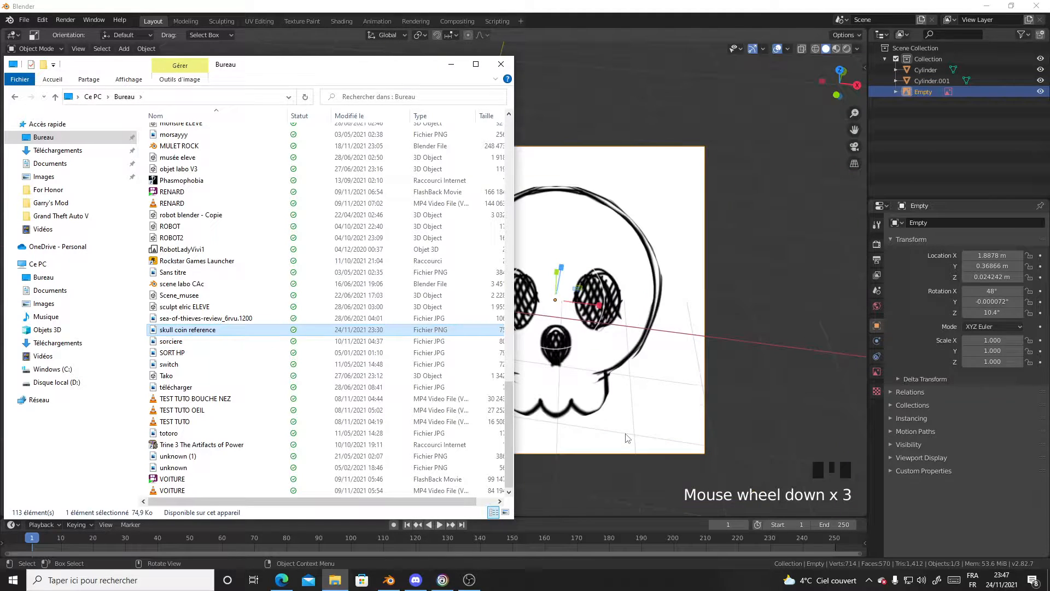
pyautogui.click(743, 363)
# Set the skull reference image's X, Y and Z location to 0 m
pyautogui.click(612, 327)
pyautogui.scroll(2, 628, 348)
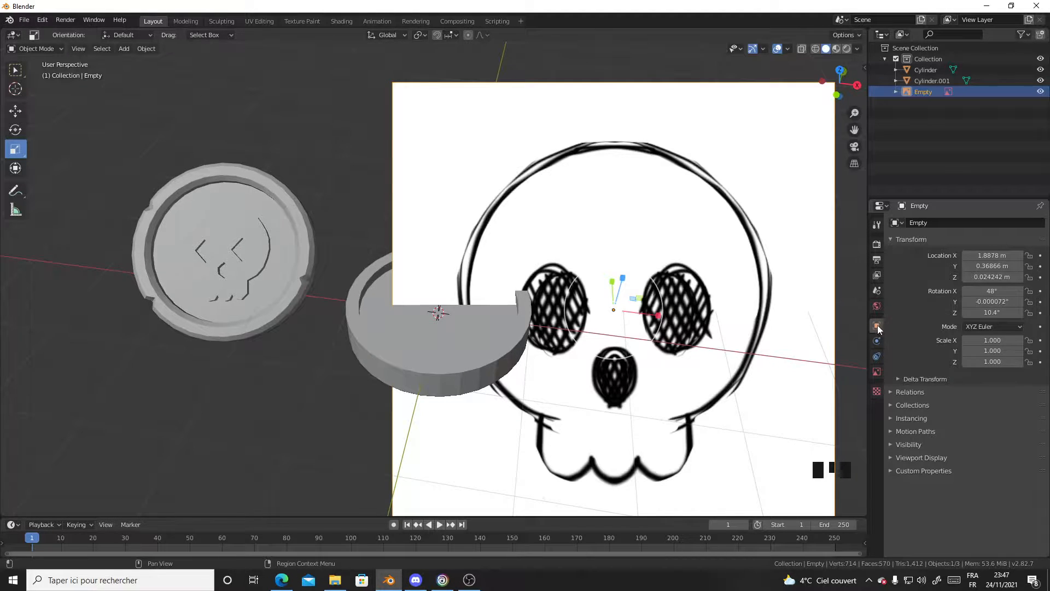
pyautogui.click(1000, 256)
pyautogui.write('0')
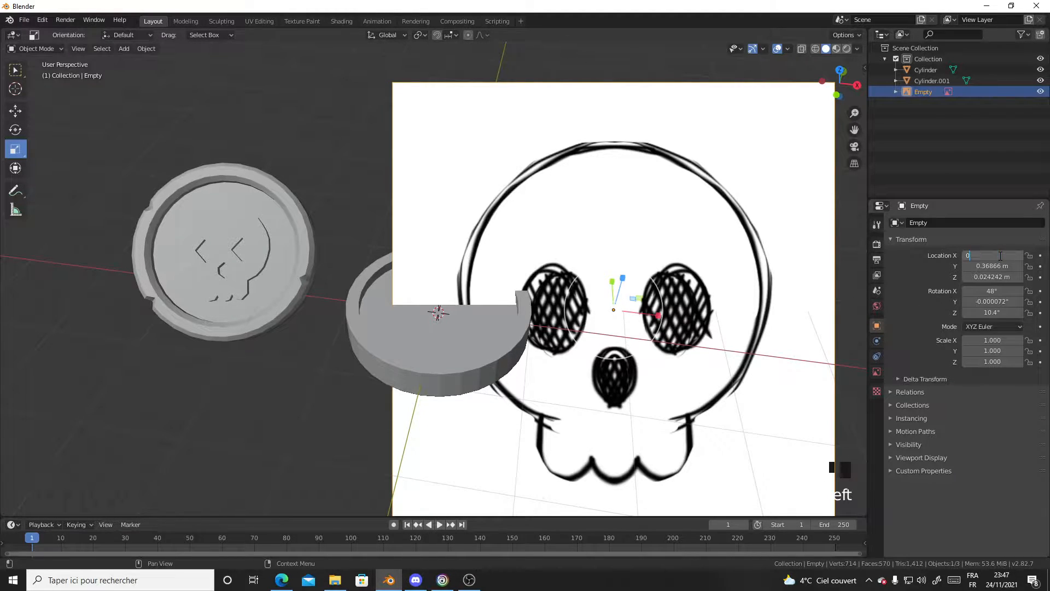
pyautogui.press('Return')
pyautogui.click(996, 266)
pyautogui.write('0')
pyautogui.press('Return')
pyautogui.click(994, 277)
pyautogui.write('0')
pyautogui.press('Return')
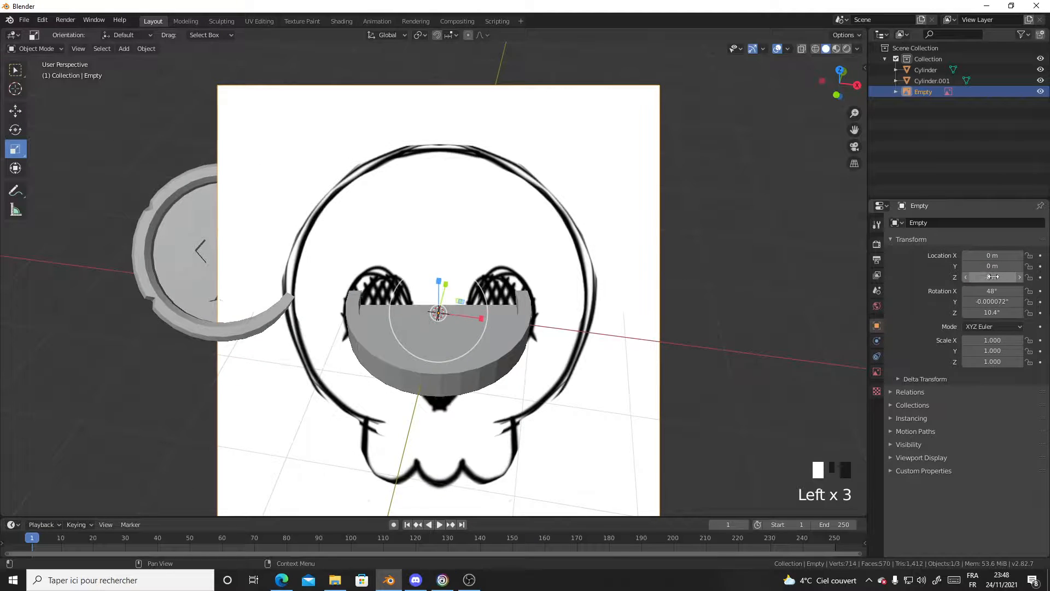
# Set the skull reference image's X, Y and Z rotation to 0°
pyautogui.click(992, 291)
pyautogui.write('0')
pyautogui.press('Return')
pyautogui.click(993, 301)
pyautogui.write('0')
pyautogui.press('Return')
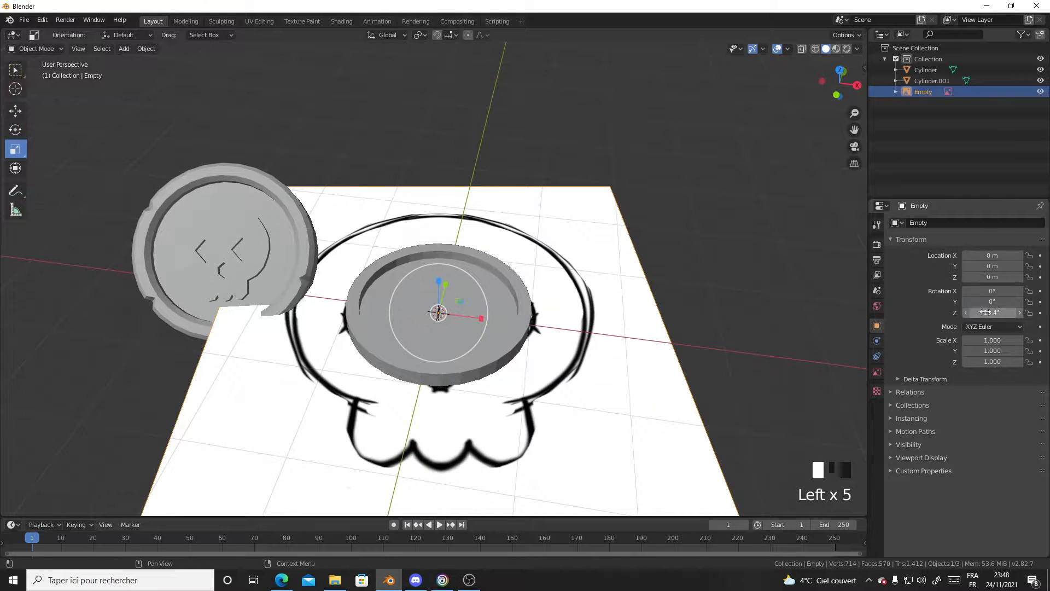
pyautogui.click(985, 312)
pyautogui.write('0')
pyautogui.press('Return')
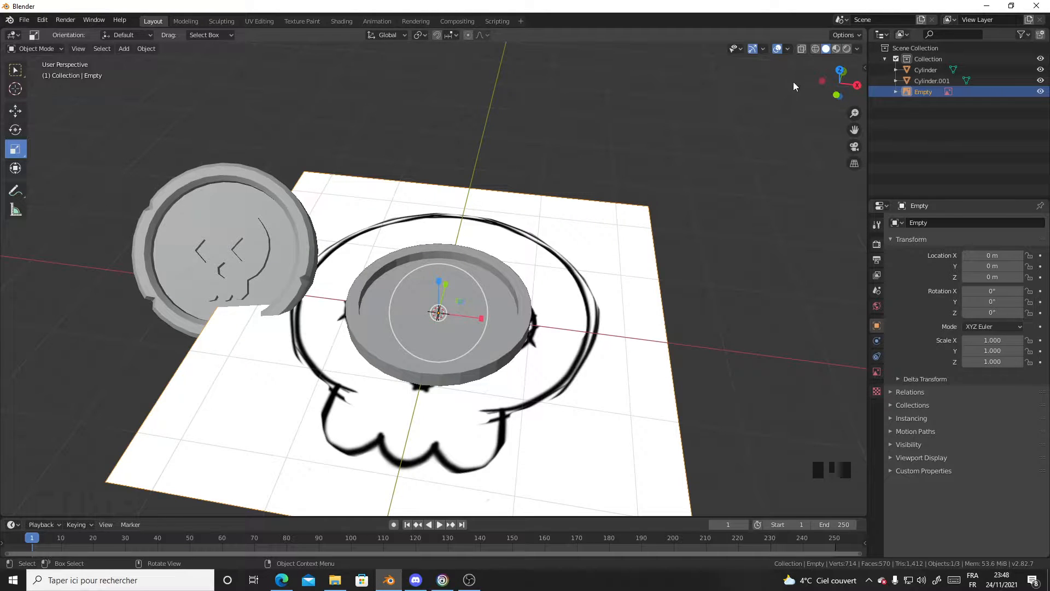
# Turn on X-ray display and scale the skull image down to about 0.409, close to the disc's size
pyautogui.click(802, 47)
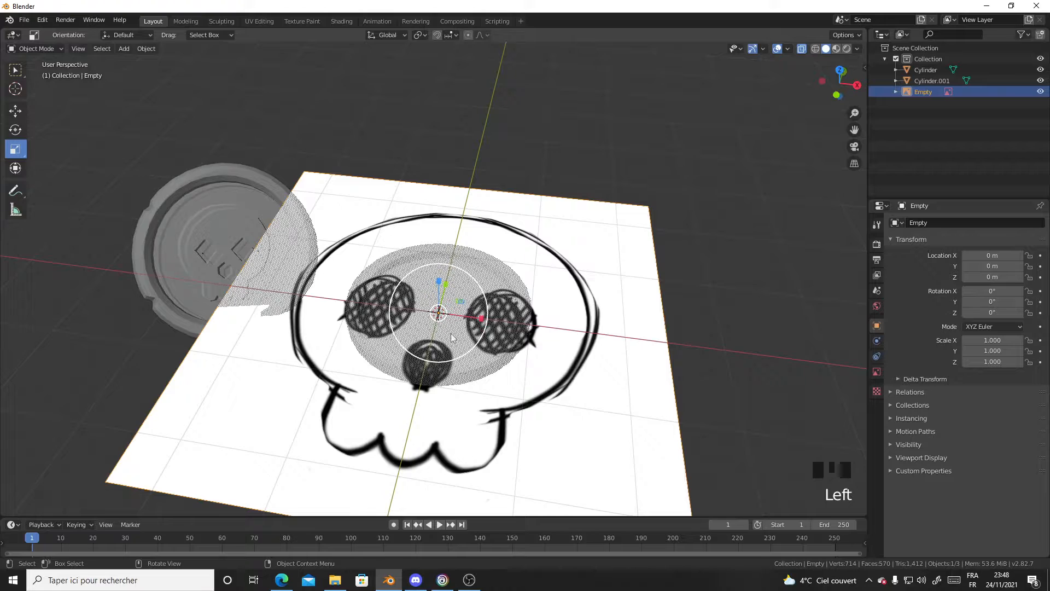
pyautogui.moveTo(547, 323); pyautogui.dragTo(545, 356, button='middle')
pyautogui.press('s')
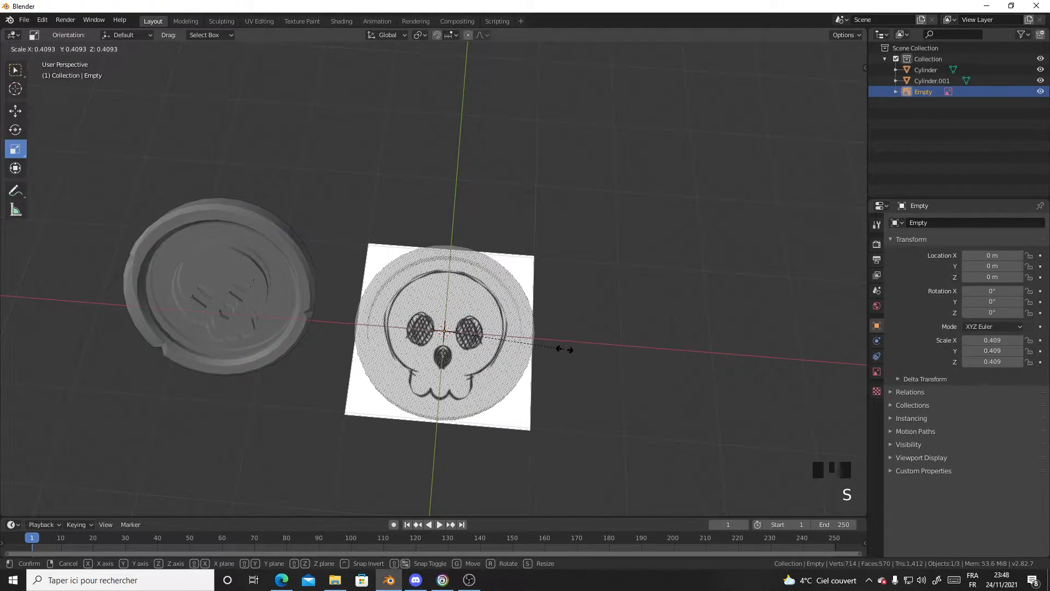
pyautogui.click(563, 347)
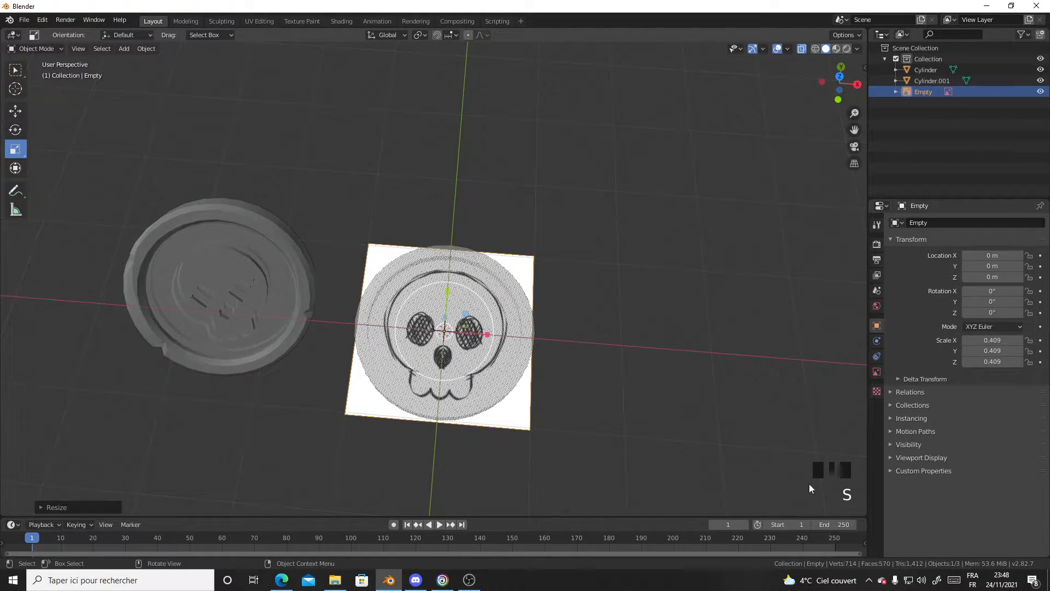
# Scale the skull image down further to about 0.362 so the skull fits inside the disc's recess
pyautogui.click(835, 79)
pyautogui.scroll(3, 595, 349)
pyautogui.moveTo(632, 367); pyautogui.dragTo(612, 280, button='middle')
pyautogui.press('s')
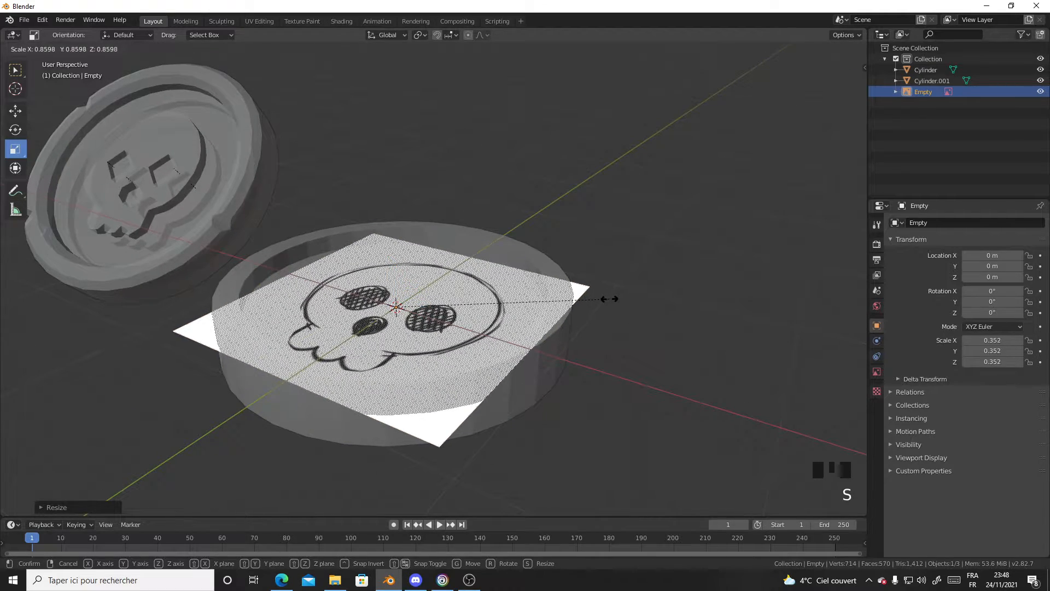
pyautogui.click(615, 299)
# Align the view to the top and put the flattened cylinder in Edit Mode with nothing selected
pyautogui.moveTo(446, 317); pyautogui.dragTo(753, 159, button='middle')
pyautogui.click(838, 76)
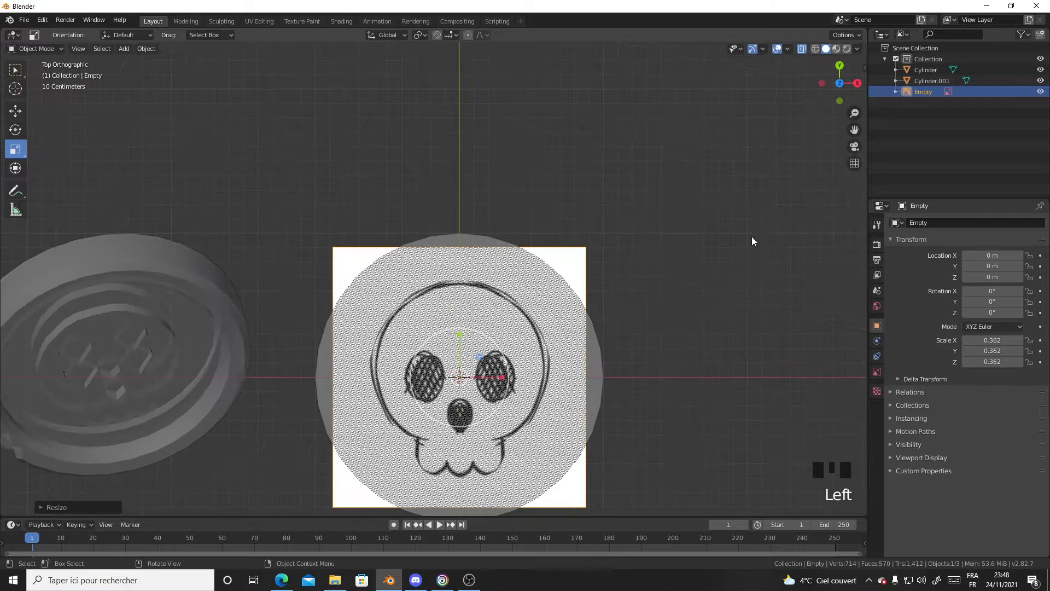
pyautogui.keyDown('shift'); pyautogui.moveTo(681, 362); pyautogui.dragTo(644, 294, button='middle'); pyautogui.keyUp('shift')
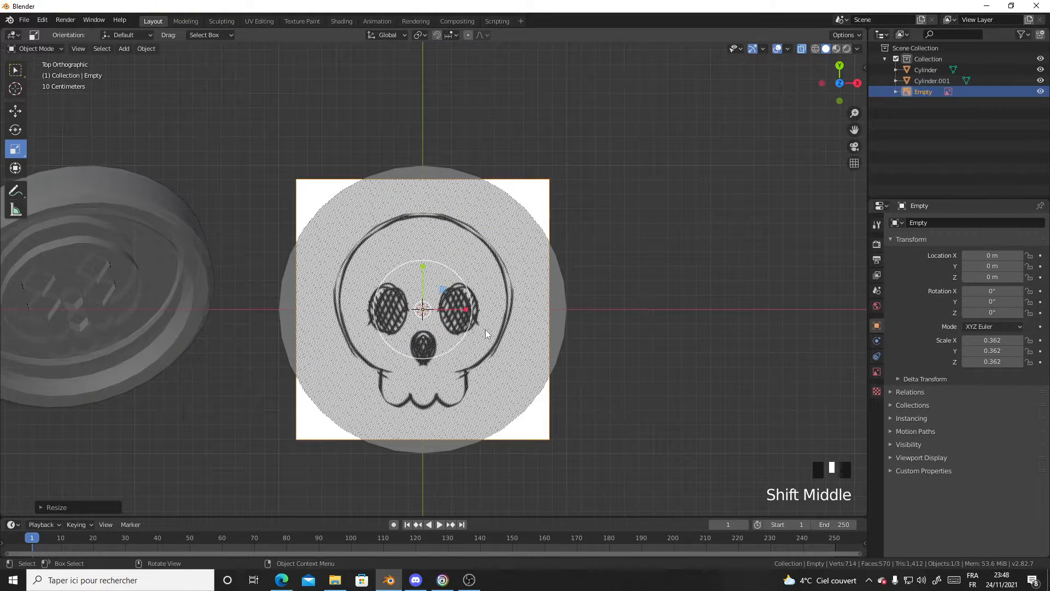
pyautogui.press('Tab')
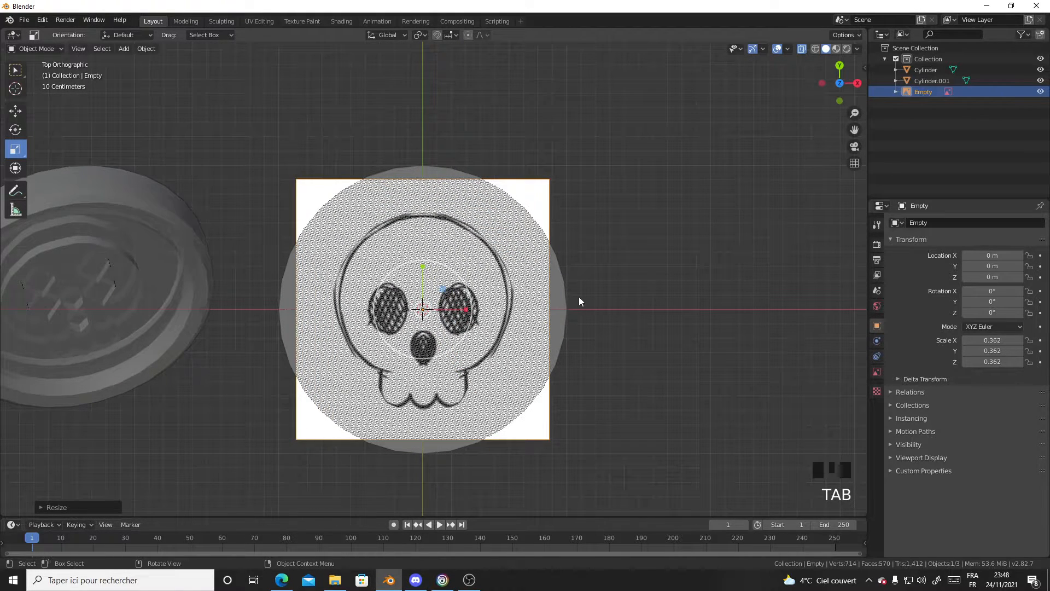
pyautogui.click(563, 304)
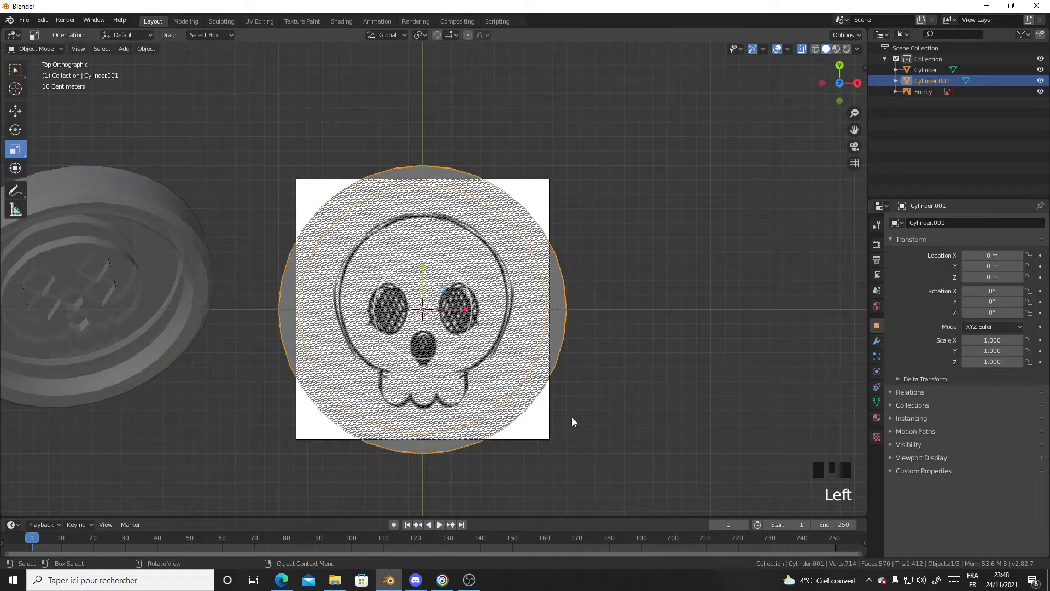
pyautogui.press('Tab')
pyautogui.click(634, 334)
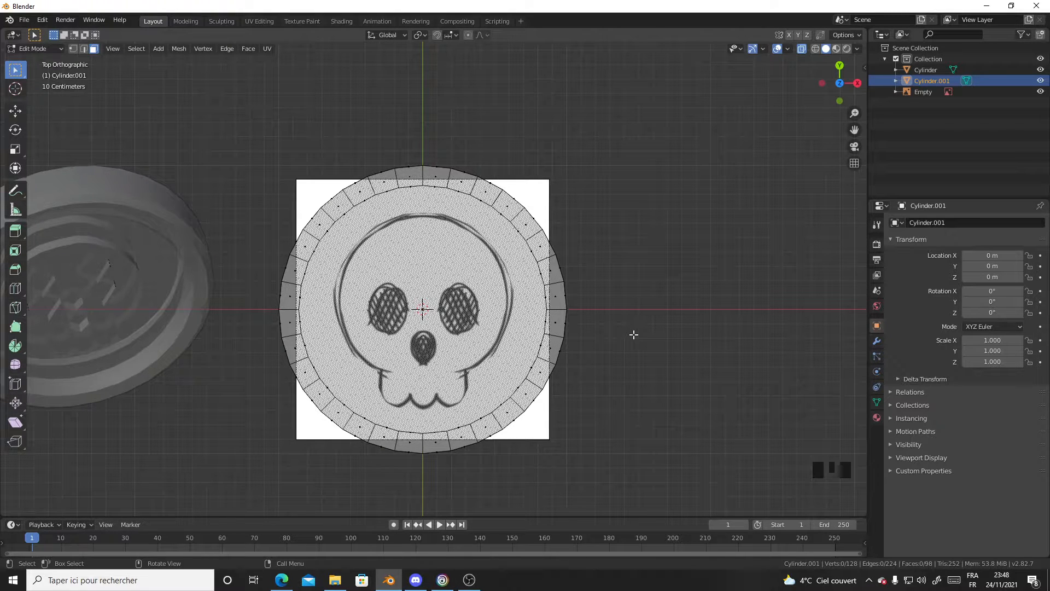
pyautogui.click(864, 67)
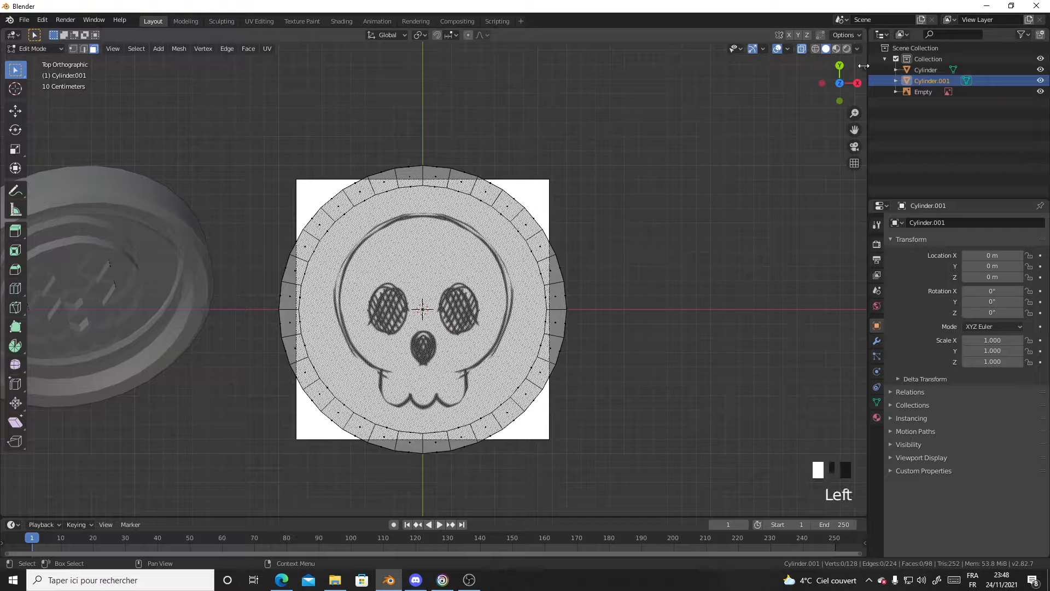
pyautogui.click(860, 175)
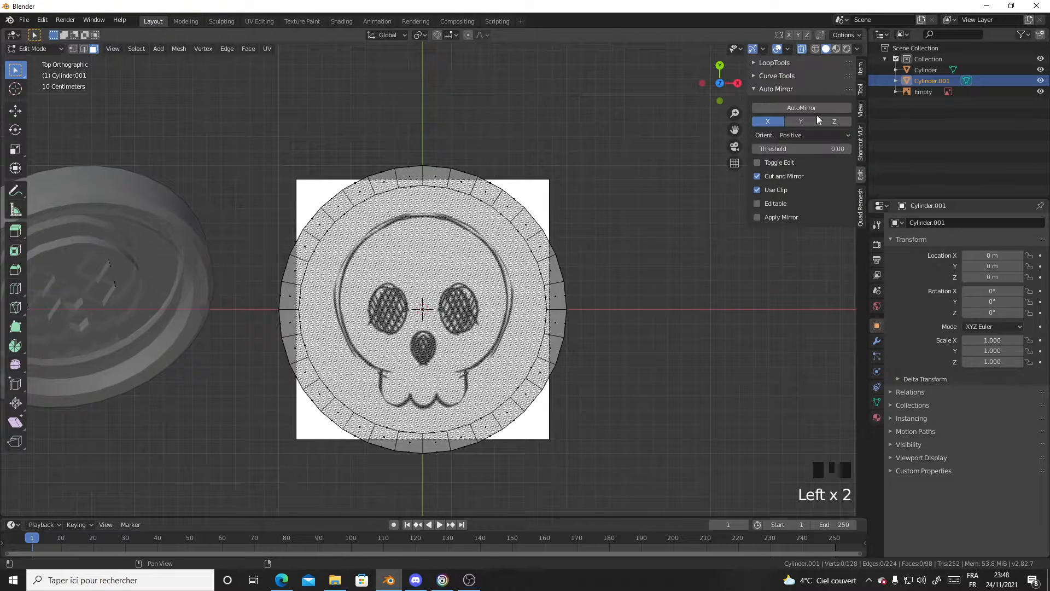
pyautogui.click(755, 88)
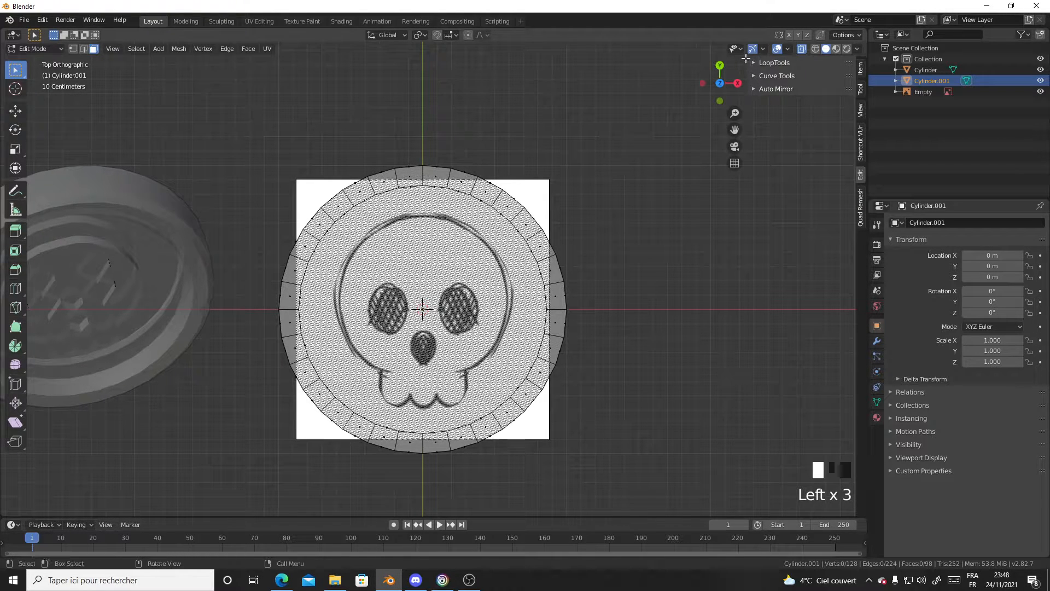
pyautogui.moveTo(747, 60); pyautogui.dragTo(859, 61)
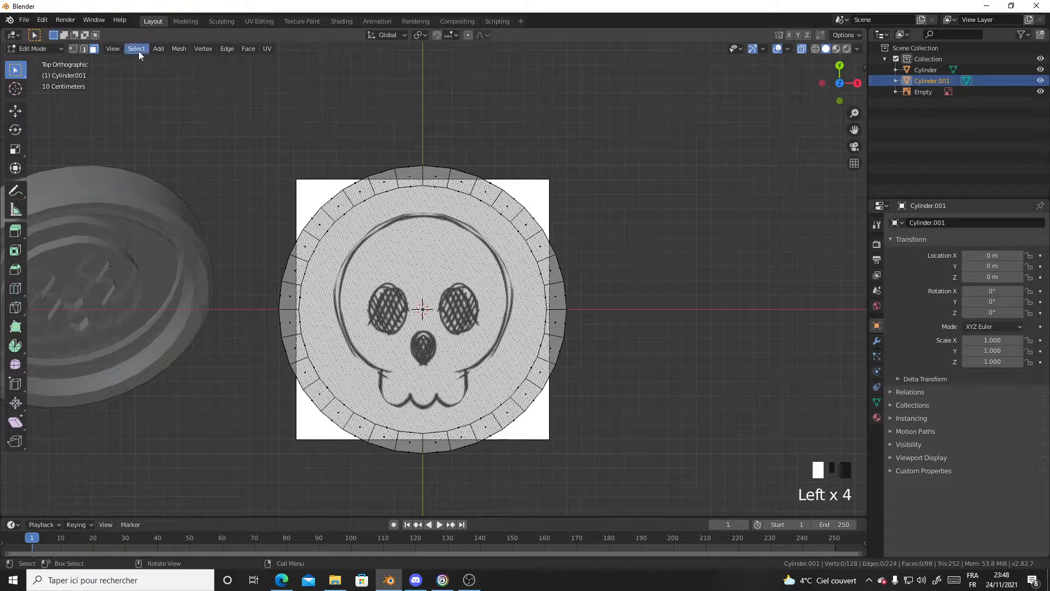
# Search the add-on preferences for "auto" to check whether the Auto Mirror add-on is enabled
pyautogui.click(43, 21)
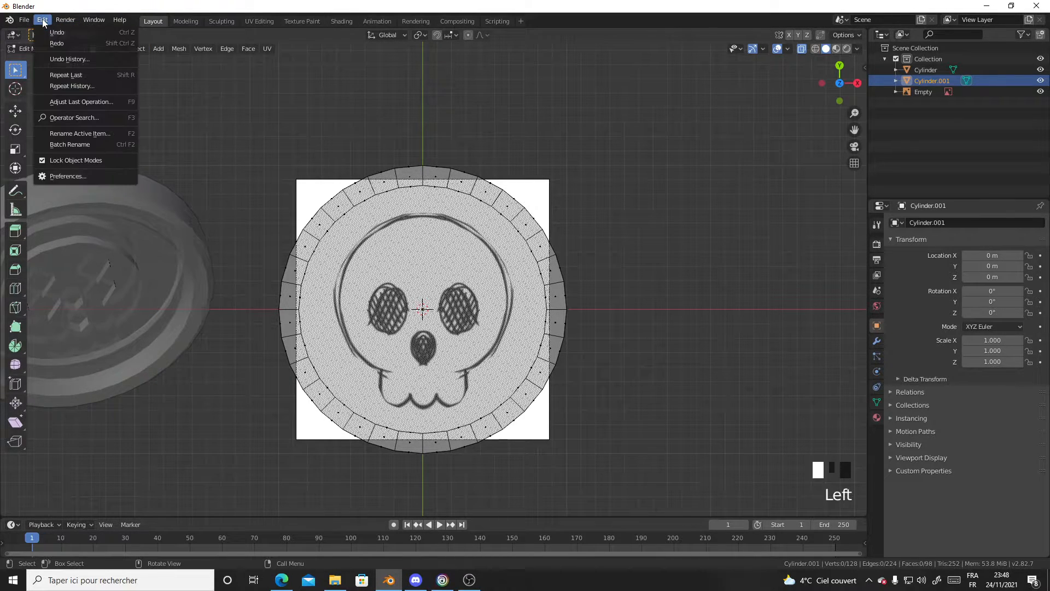
pyautogui.click(67, 176)
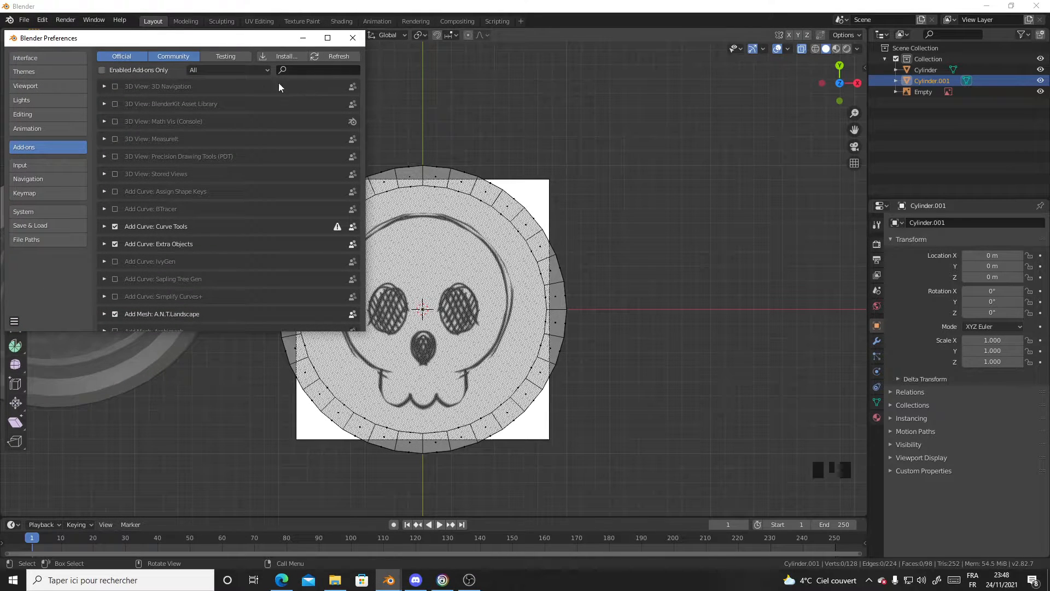
pyautogui.click(307, 70)
pyautogui.write('auto')
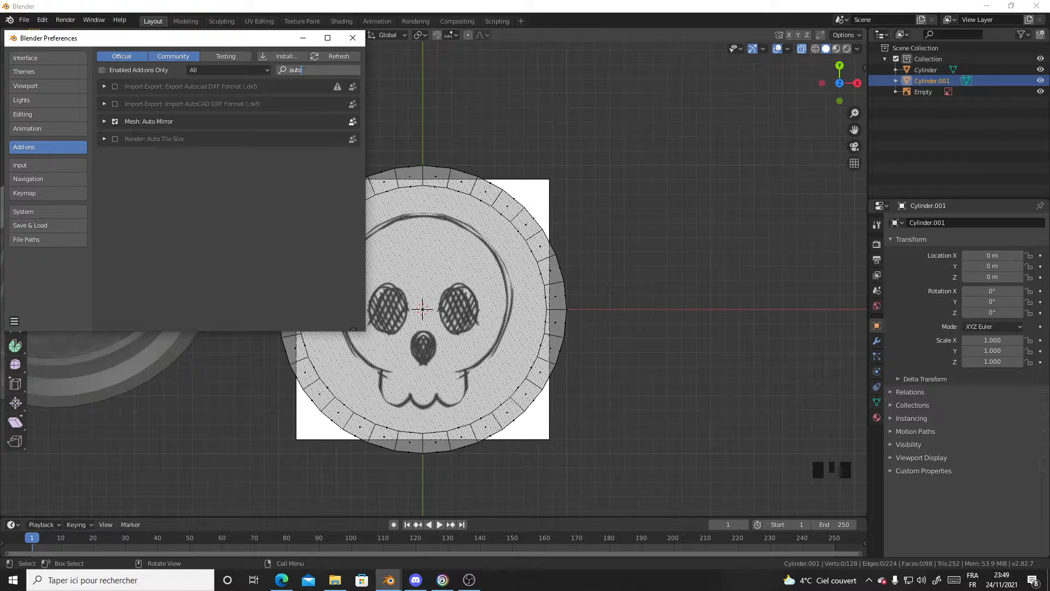
pyautogui.click(353, 38)
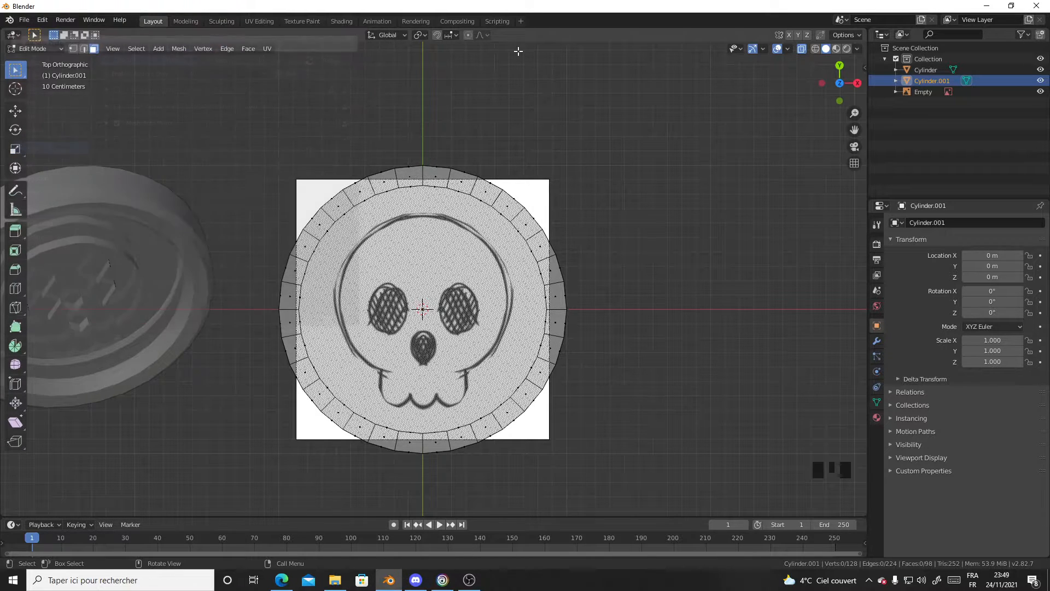
# Apply AutoMirror to the disc along X with Positive orientation, Cut and Mirror, and Use Clip
pyautogui.click(866, 67)
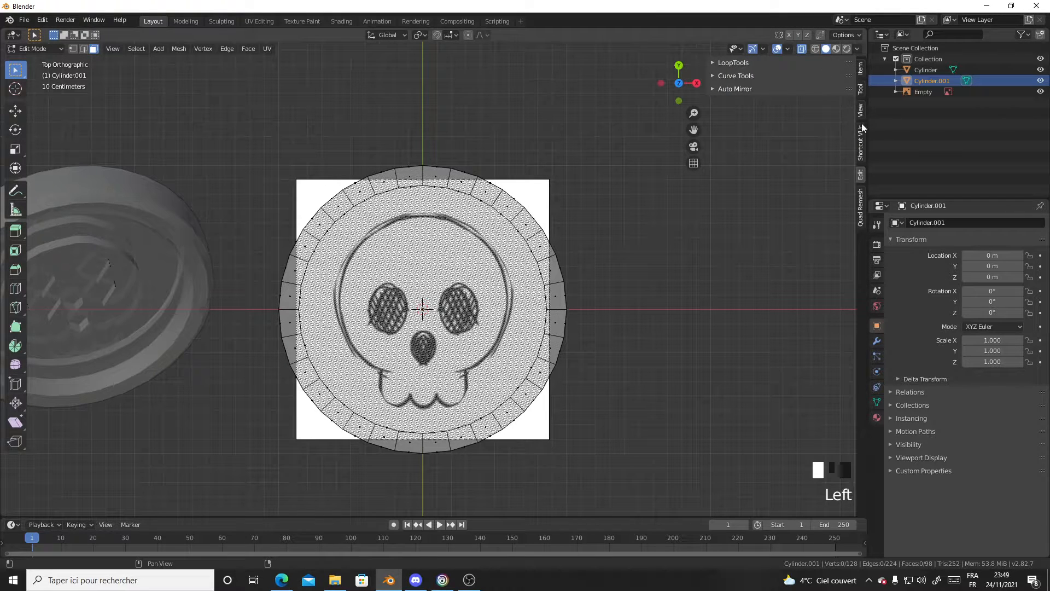
pyautogui.click(718, 89)
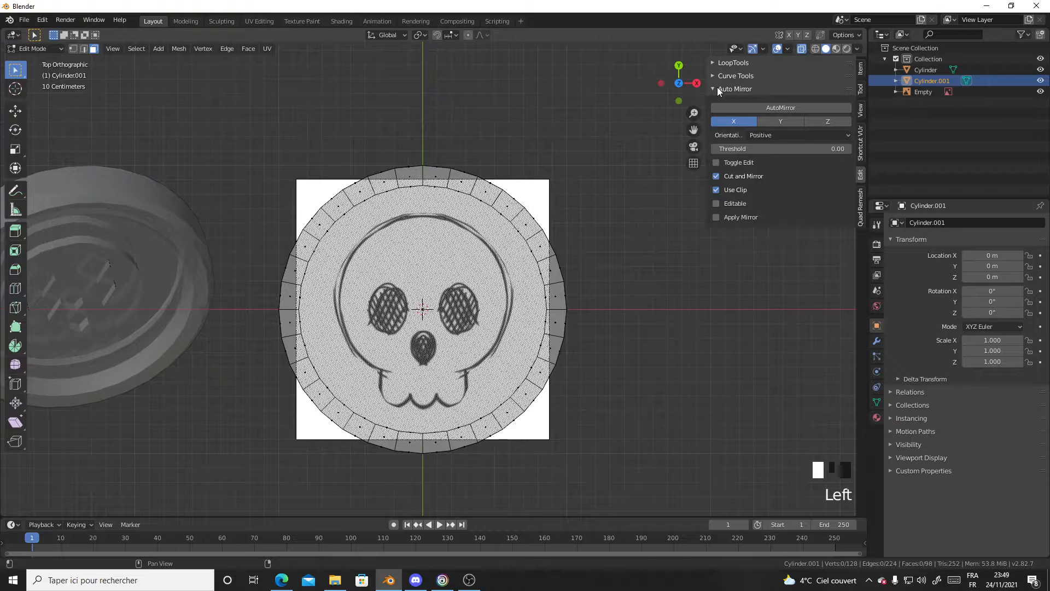
pyautogui.click(759, 105)
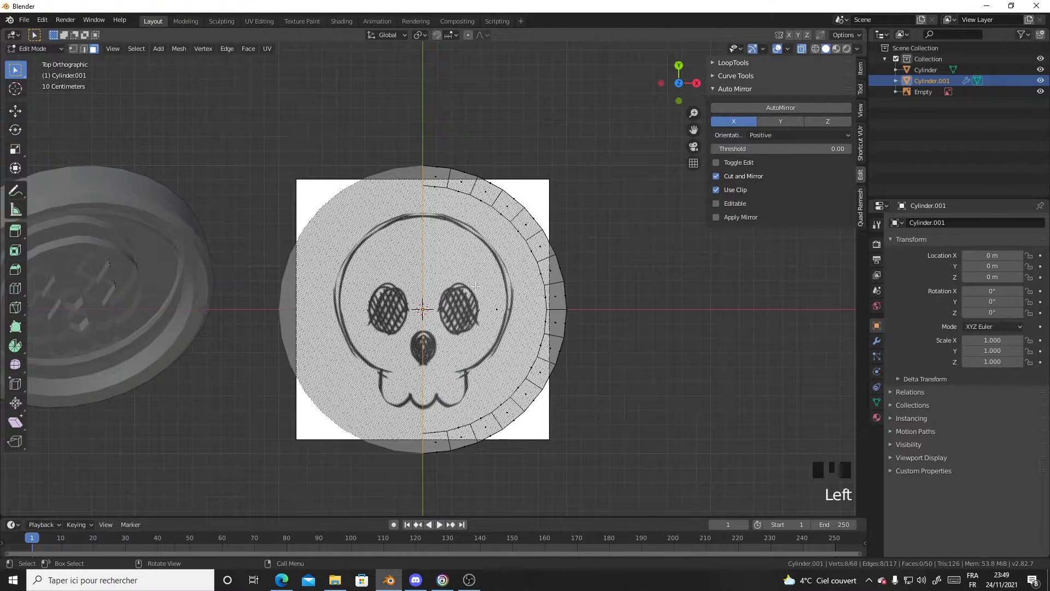
# Try moving single rim faces on the disc's editable half to test the mirroring, cancelling each move
pyautogui.scroll(1, 477, 286)
pyautogui.moveTo(547, 229); pyautogui.dragTo(536, 170, button='middle')
pyautogui.click(572, 224)
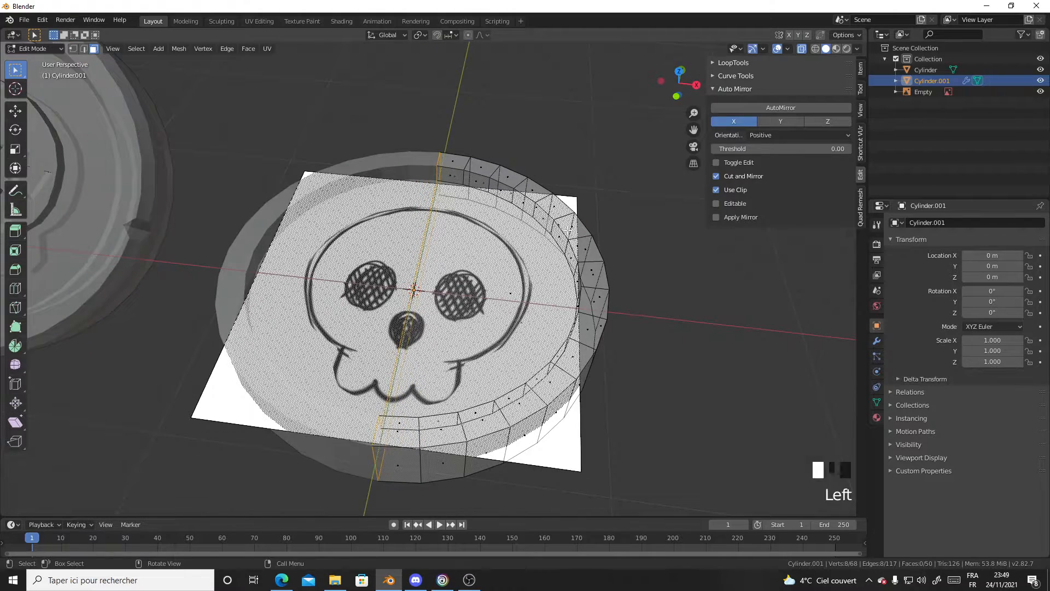
pyautogui.press('h')
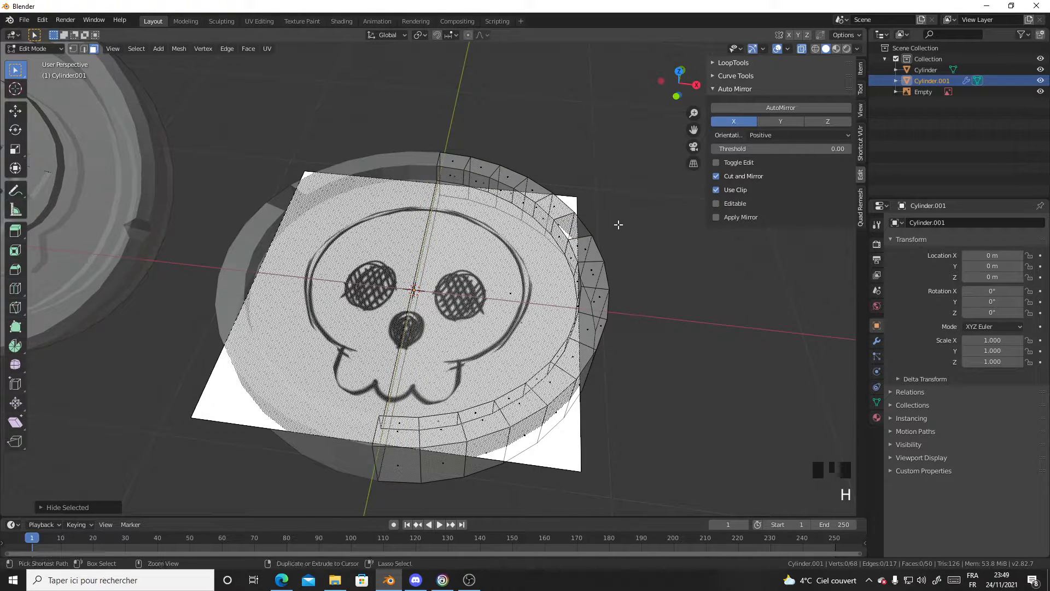
pyautogui.hotkey('ctrl', 'z')
pyautogui.press('g')
pyautogui.rightClick(673, 256)
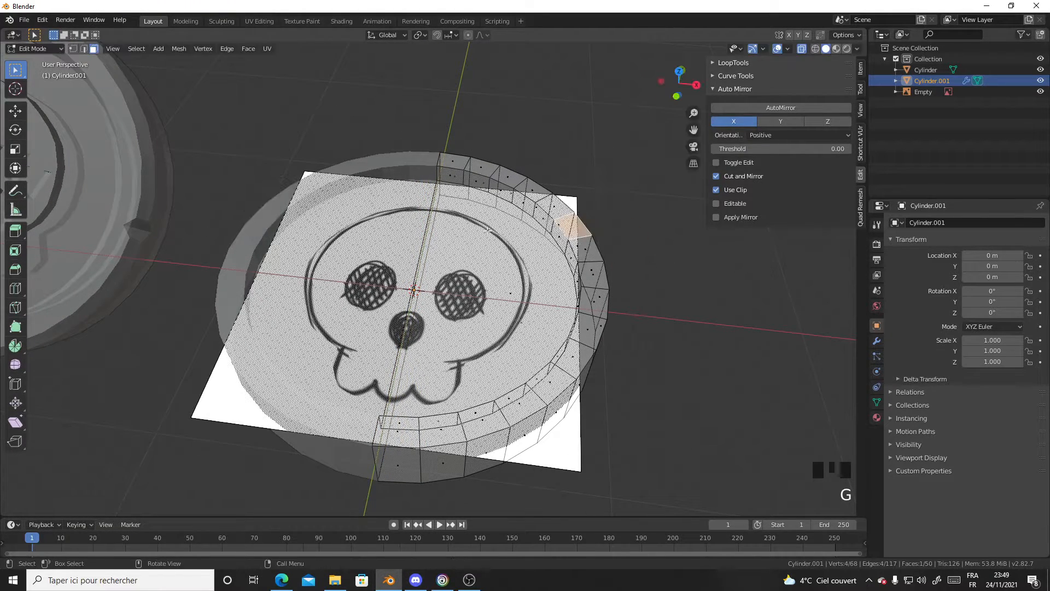
pyautogui.click(599, 299)
pyautogui.press('g')
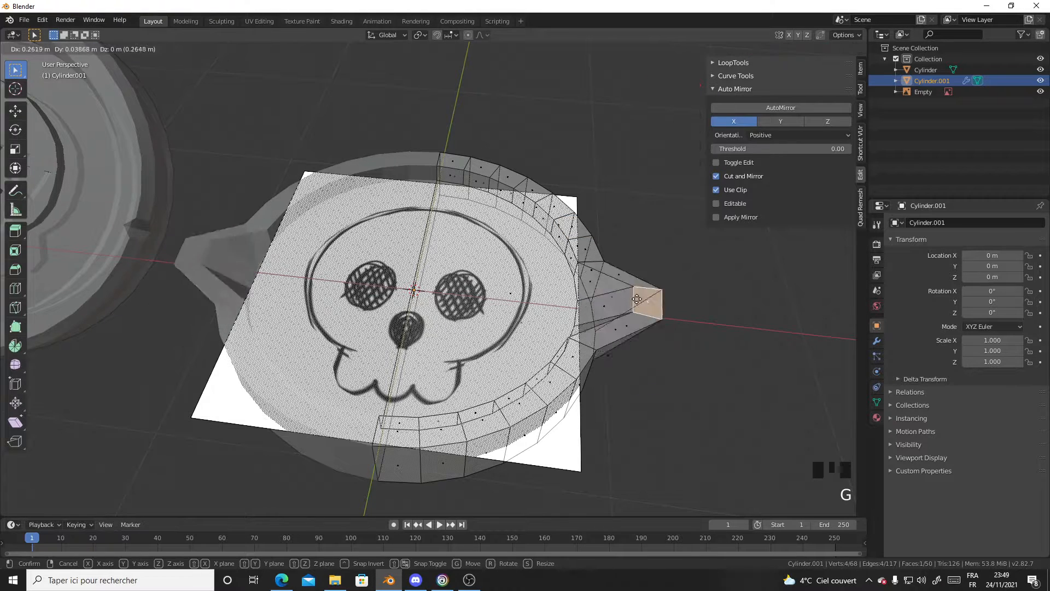
pyautogui.rightClick(602, 301)
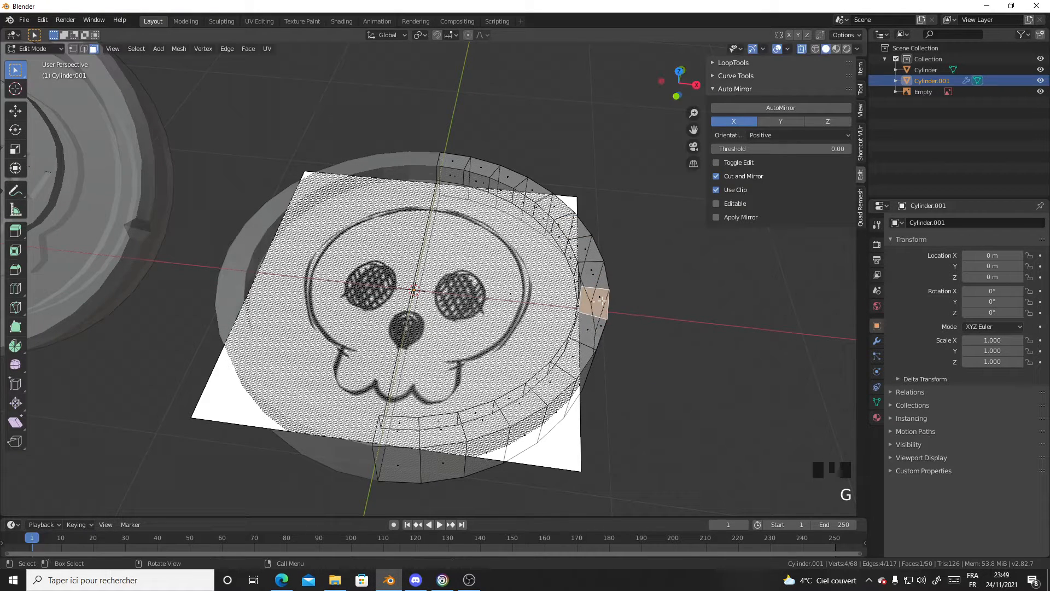
# Hide the sidebar, align the view to the top and deselect everything on the disc
pyautogui.click(711, 62)
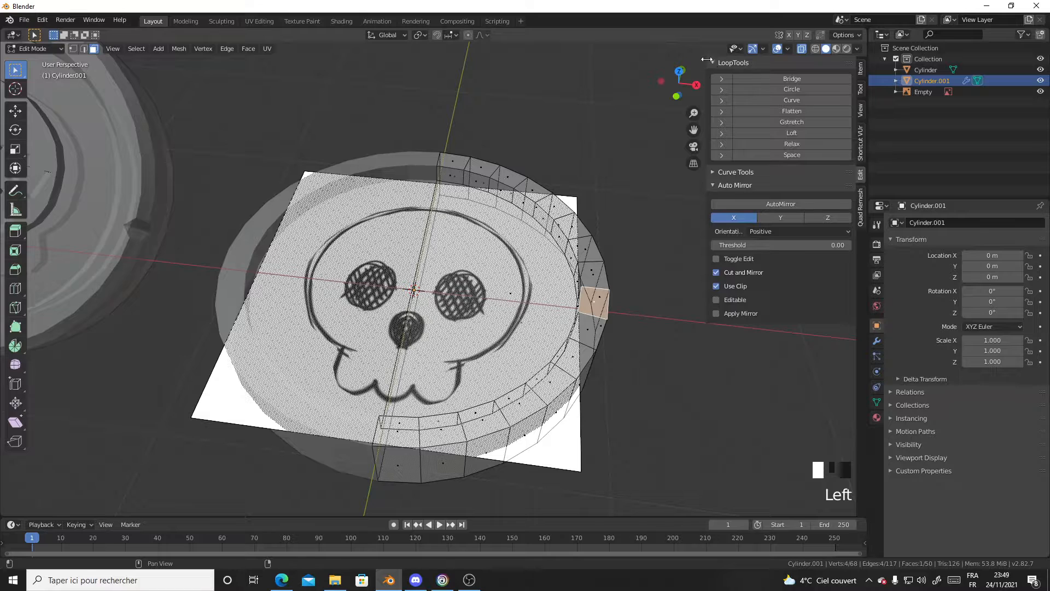
pyautogui.moveTo(706, 60); pyautogui.dragTo(850, 79)
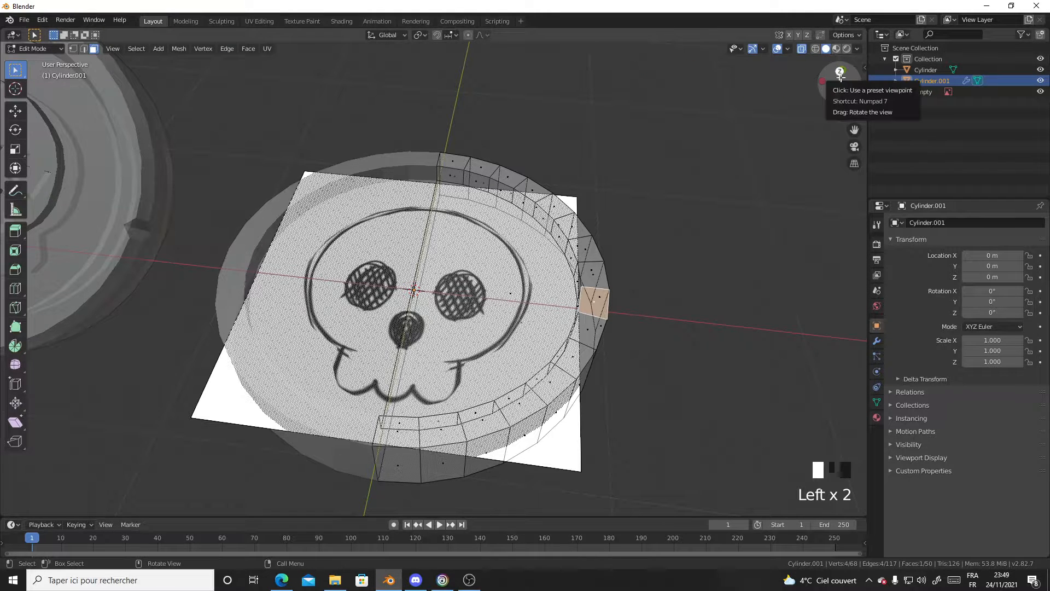
pyautogui.click(839, 71)
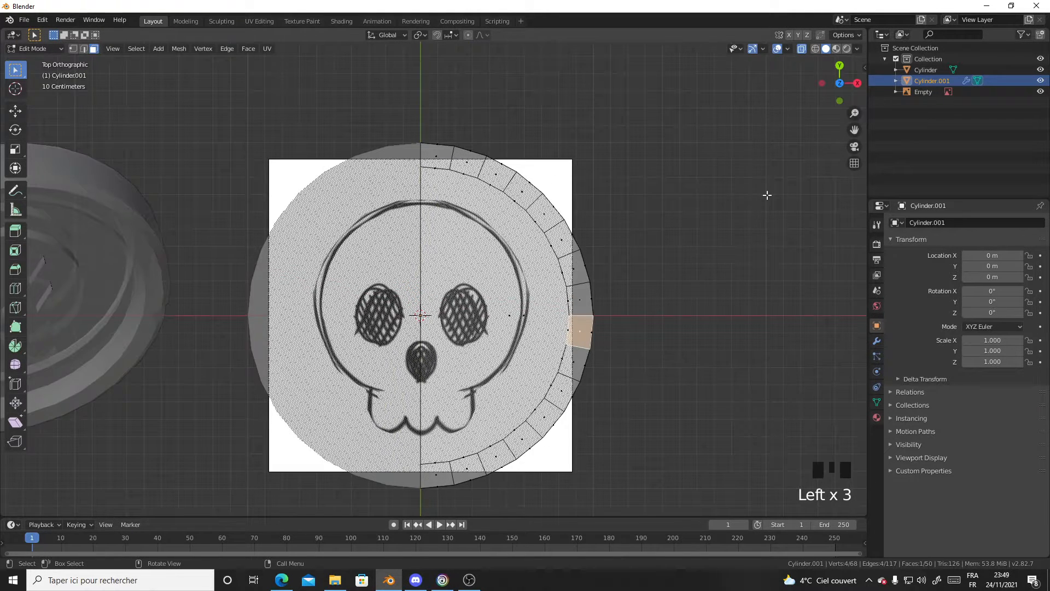
pyautogui.click(667, 245)
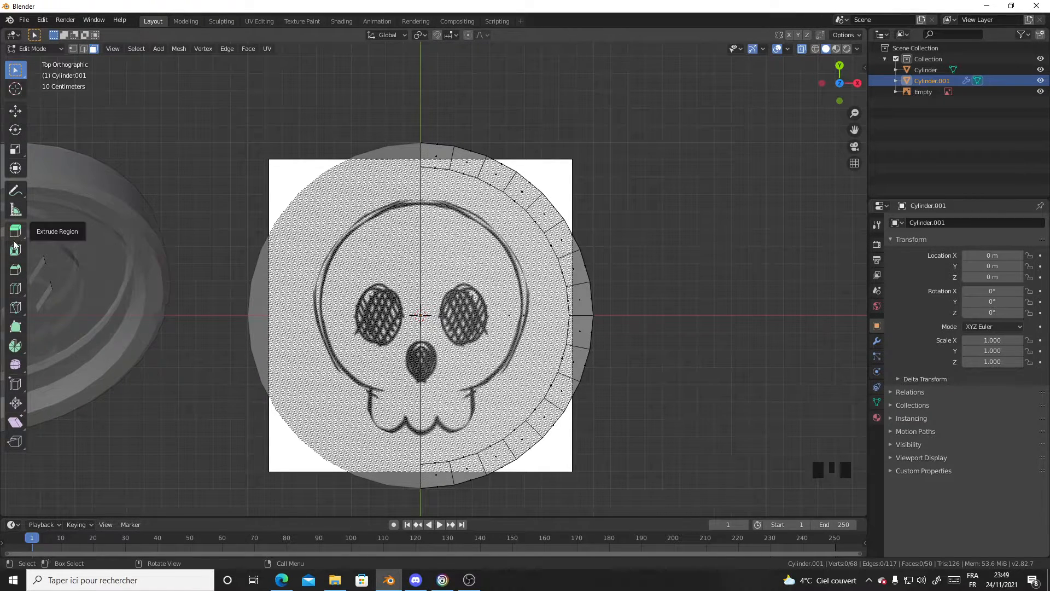
# Knife-cut the skull's outline on the disc's editable half, from the crown around the cheek and teeth back to the centre line
pyautogui.click(16, 309)
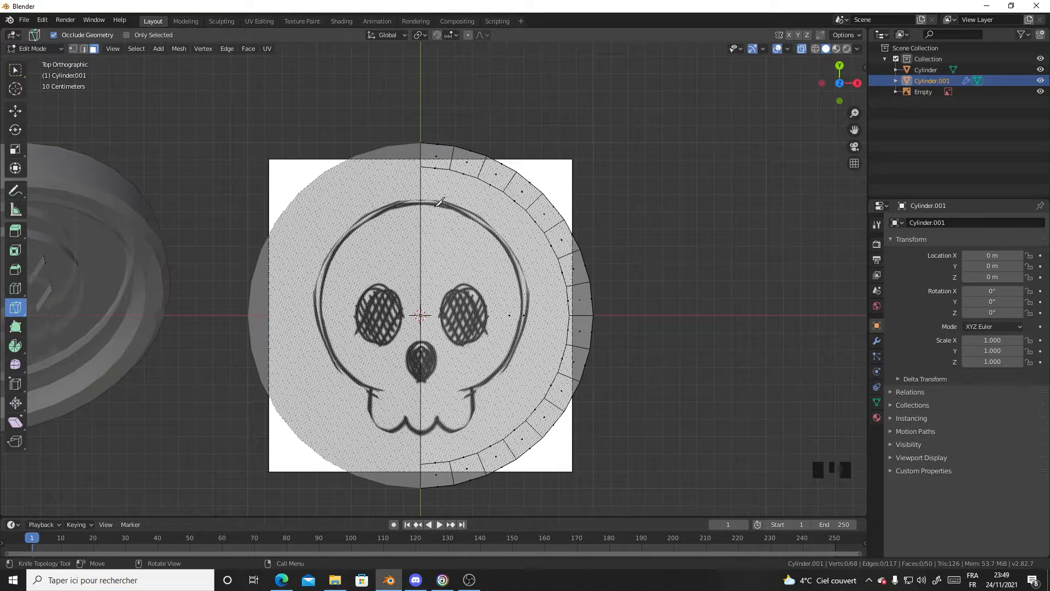
pyautogui.click(73, 49)
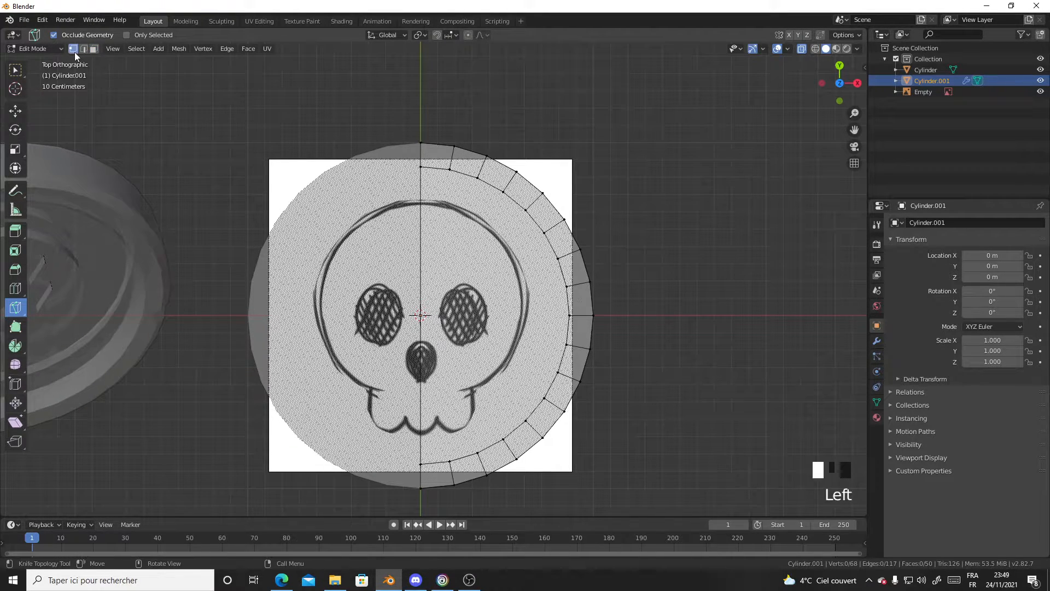
pyautogui.click(421, 203)
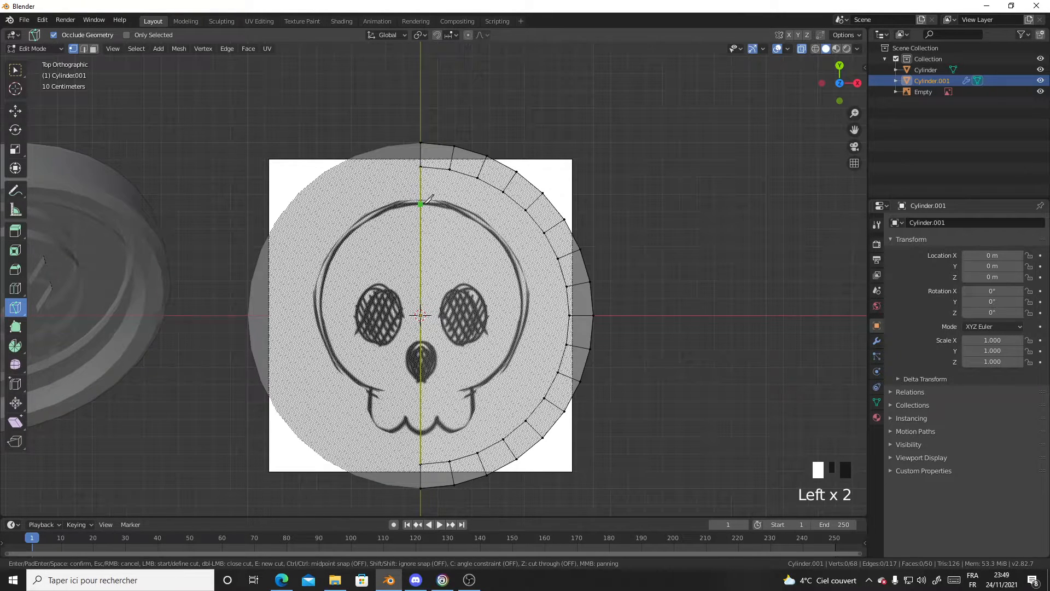
pyautogui.click(467, 213)
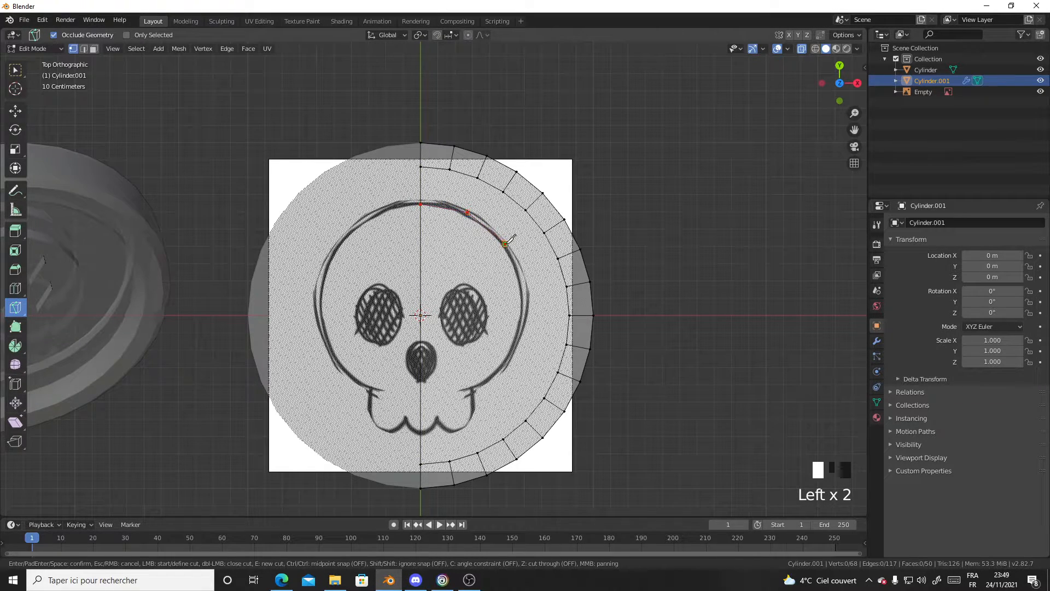
pyautogui.click(505, 245)
pyautogui.click(520, 285)
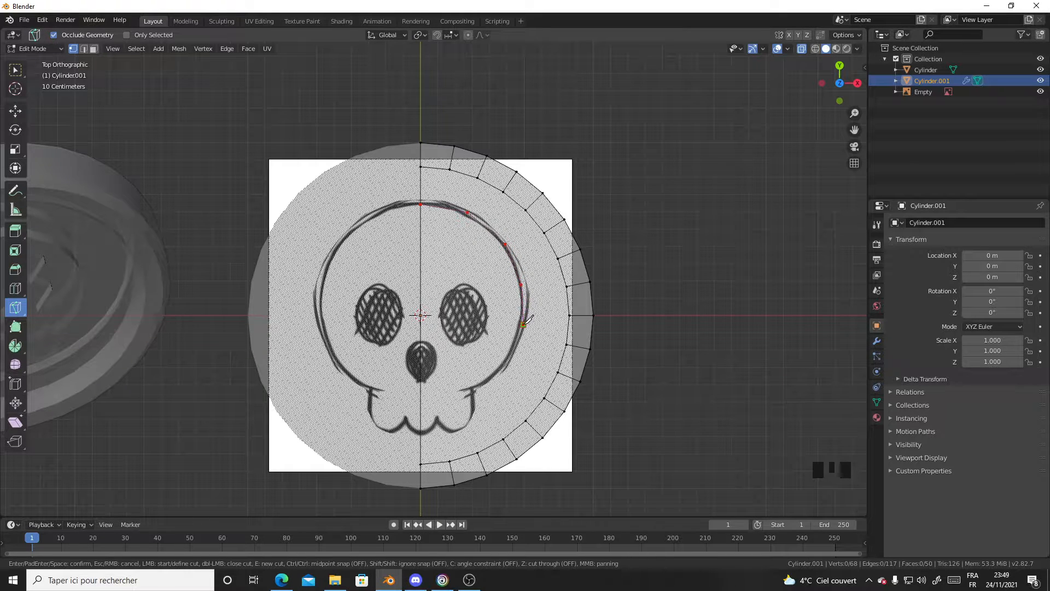
pyautogui.click(523, 324)
pyautogui.click(510, 354)
pyautogui.click(496, 376)
pyautogui.click(473, 388)
pyautogui.click(473, 413)
pyautogui.click(460, 430)
pyautogui.click(445, 430)
pyautogui.click(438, 420)
pyautogui.click(430, 430)
pyautogui.click(421, 432)
pyautogui.press('Return')
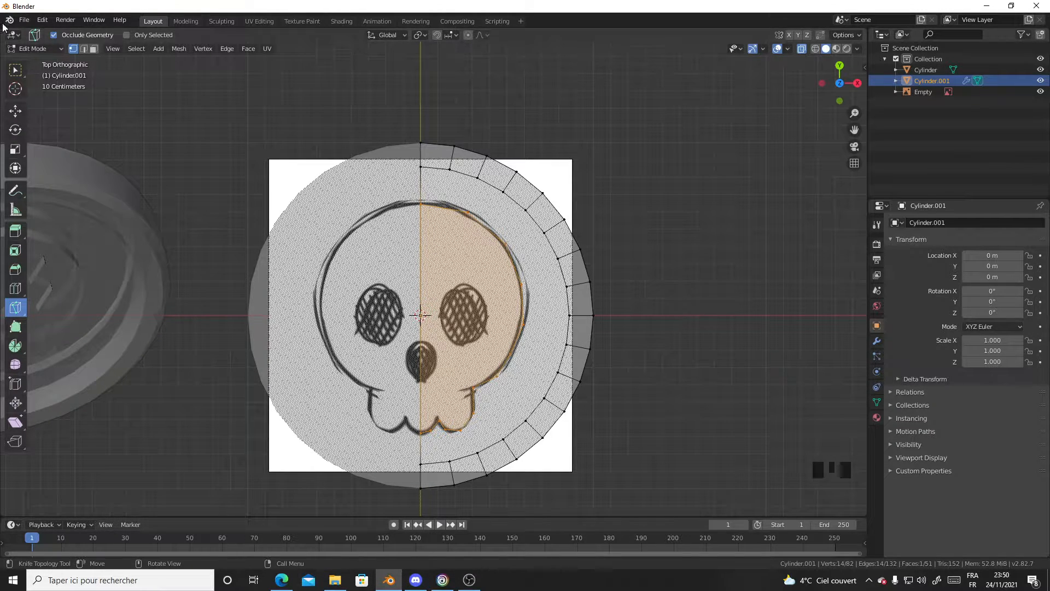
# Return to the selection tool and turn off X-ray to show the cut half-skull on the solid disc
pyautogui.click(15, 69)
pyautogui.moveTo(549, 288); pyautogui.dragTo(530, 194, button='middle')
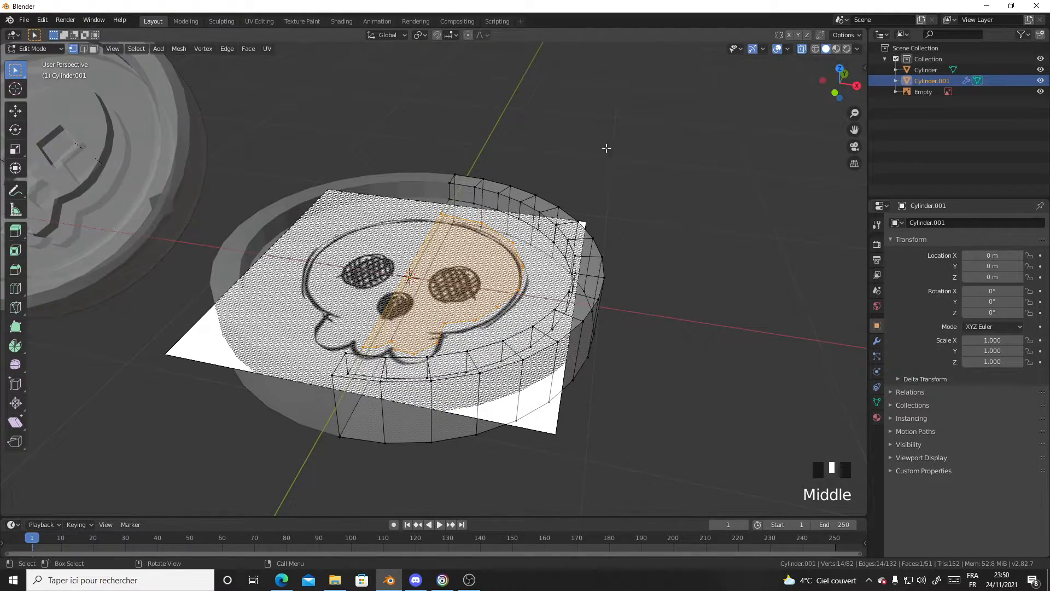
pyautogui.click(806, 50)
pyautogui.scroll(3, 556, 257)
pyautogui.moveTo(556, 258)
pyautogui.mouseDown(button='middle')
pyautogui.moveTo(555, 295)
pyautogui.moveTo(548, 274)
pyautogui.mouseUp(button='middle')
pyautogui.scroll(-2, 549, 274)
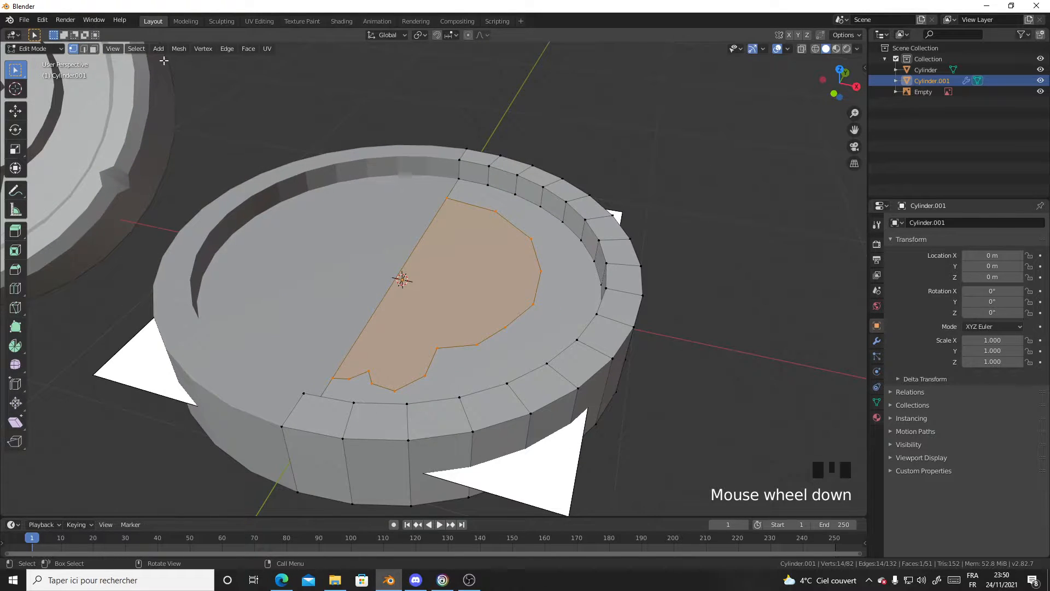
# Extrude the half-skull face upward by about 0.1 m in face selection mode
pyautogui.click(343, 158)
pyautogui.click(90, 49)
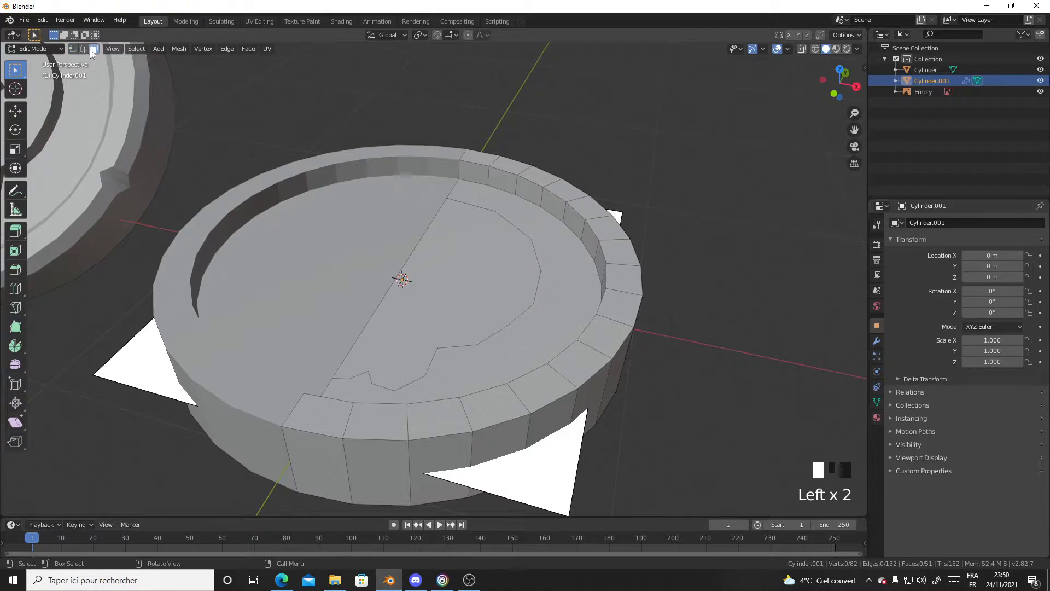
pyautogui.click(443, 256)
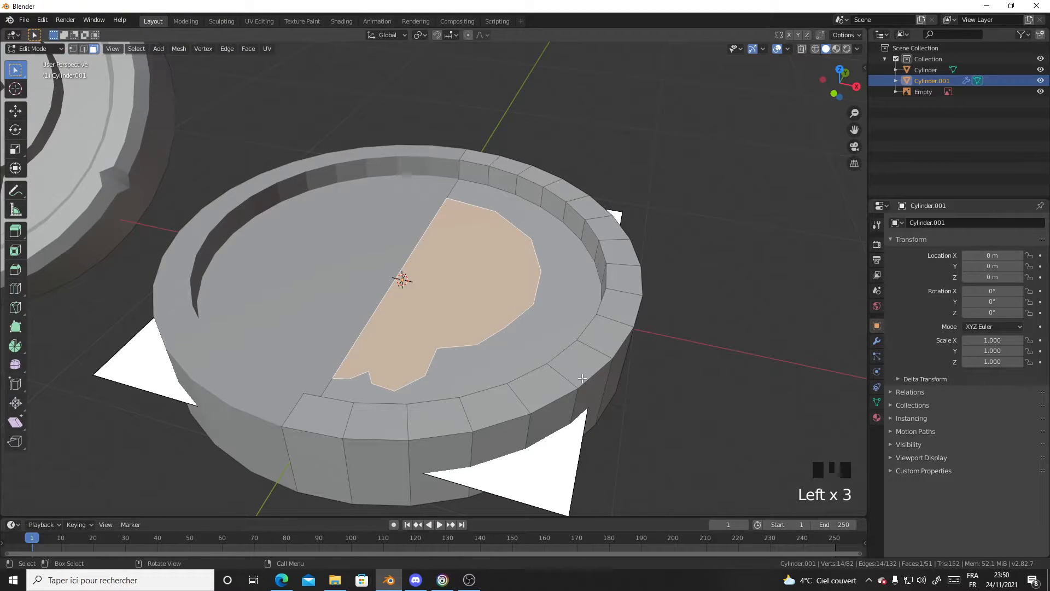
pyautogui.press('e')
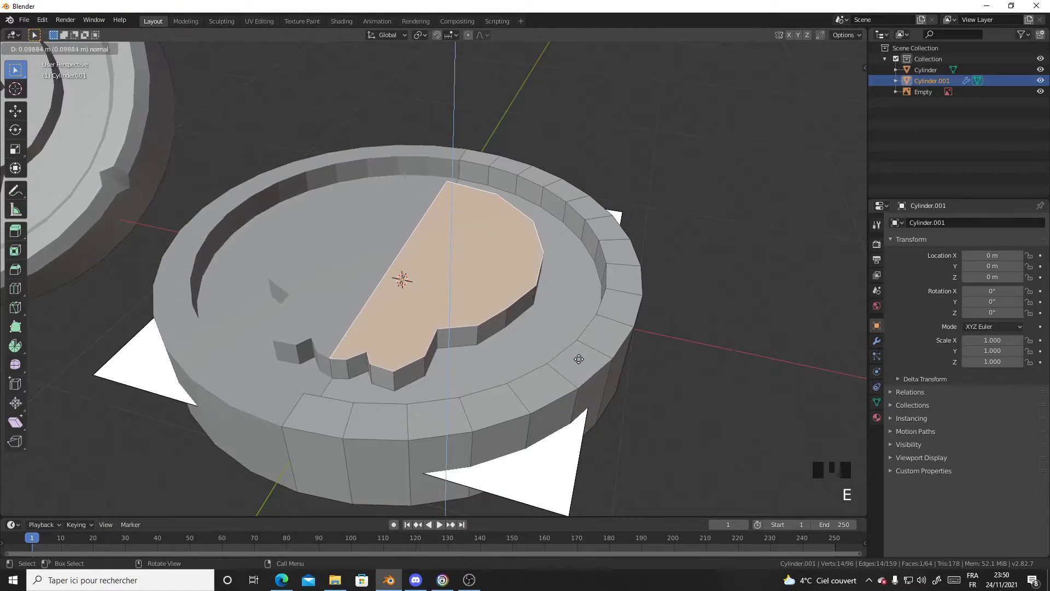
pyautogui.click(579, 356)
pyautogui.moveTo(456, 358)
pyautogui.mouseDown(button='middle')
pyautogui.moveTo(459, 322)
pyautogui.moveTo(449, 311)
pyautogui.moveTo(464, 370)
pyautogui.mouseUp(button='middle')
pyautogui.scroll(-3, 465, 371)
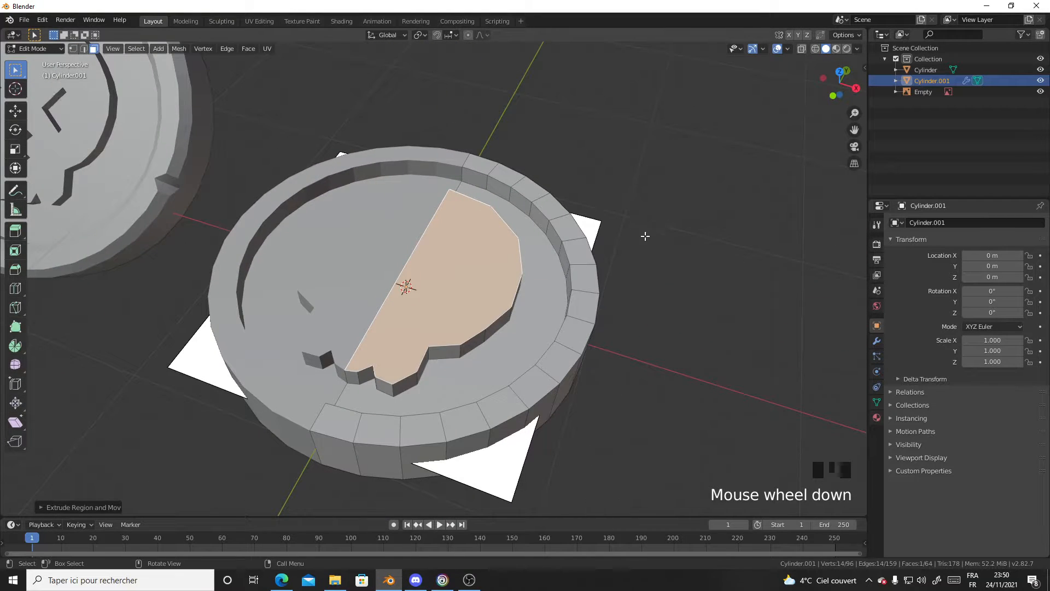
# With X-ray on in top view, knife-cut a closed outline around the eye socket on the raised half-skull
pyautogui.click(840, 73)
pyautogui.press('Tab')
pyautogui.press('Tab')
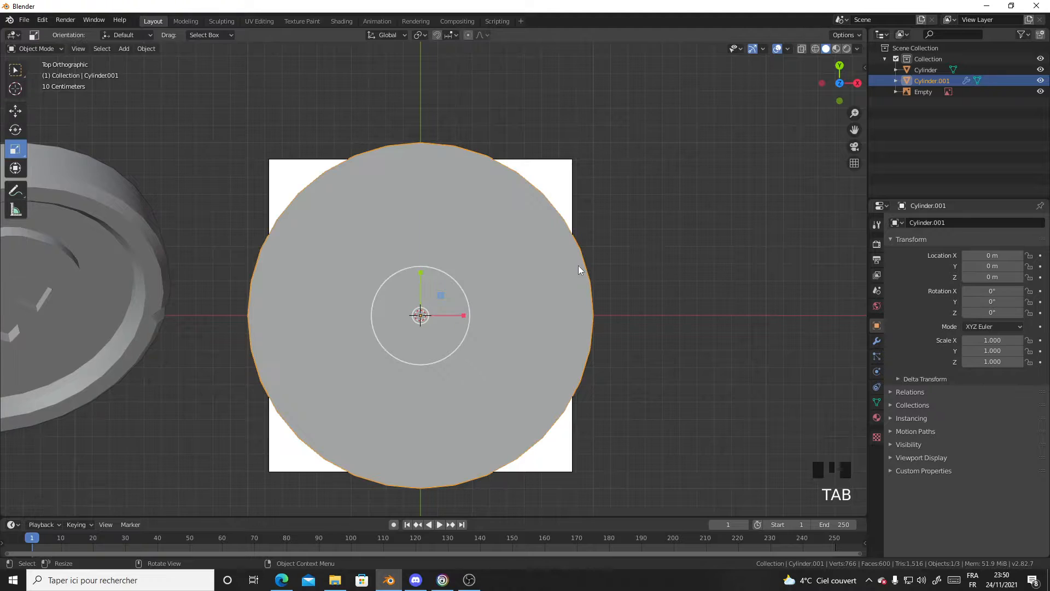
pyautogui.click(802, 49)
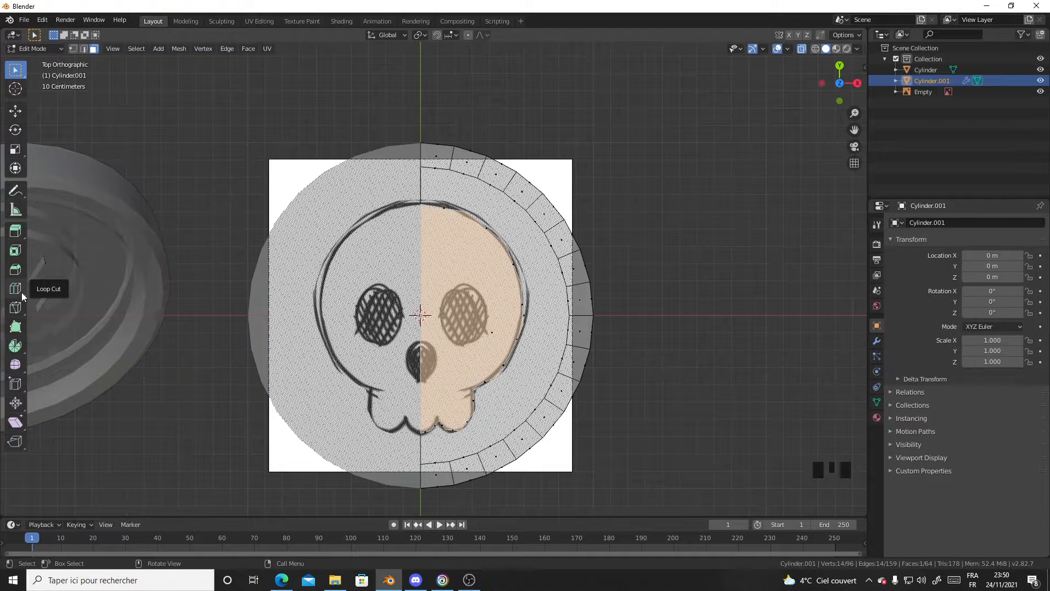
pyautogui.click(15, 307)
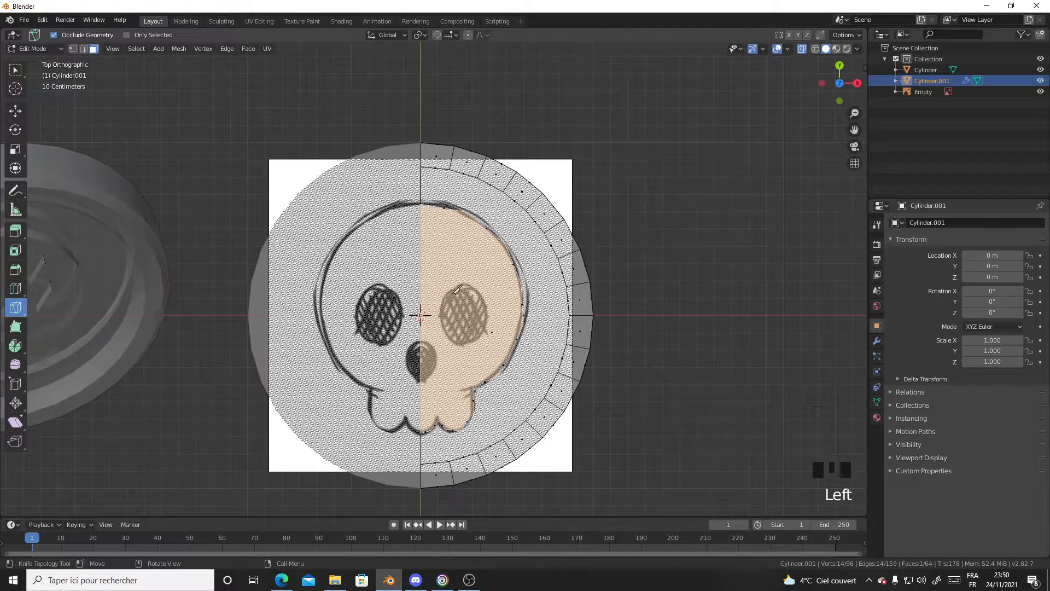
pyautogui.click(463, 284)
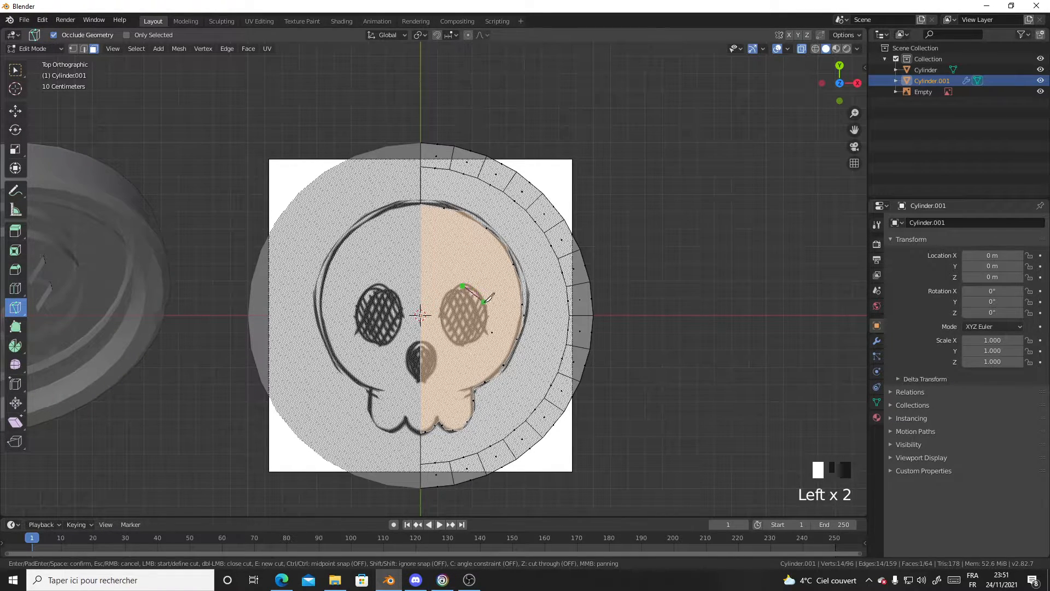
pyautogui.click(482, 331)
pyautogui.click(464, 345)
pyautogui.click(446, 333)
pyautogui.click(440, 311)
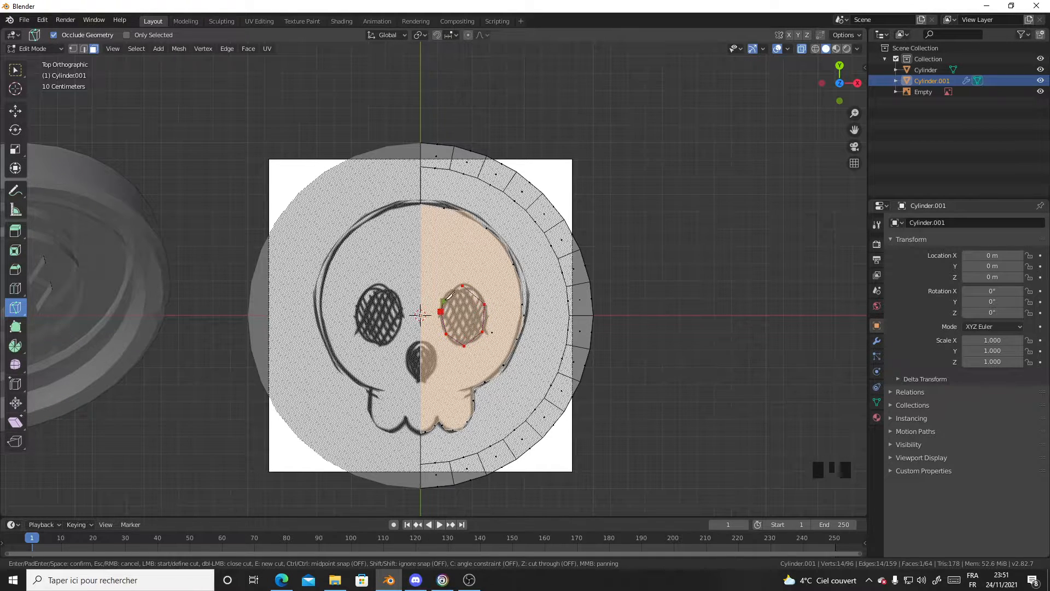
pyautogui.click(448, 294)
pyautogui.click(463, 285)
pyautogui.press('Return')
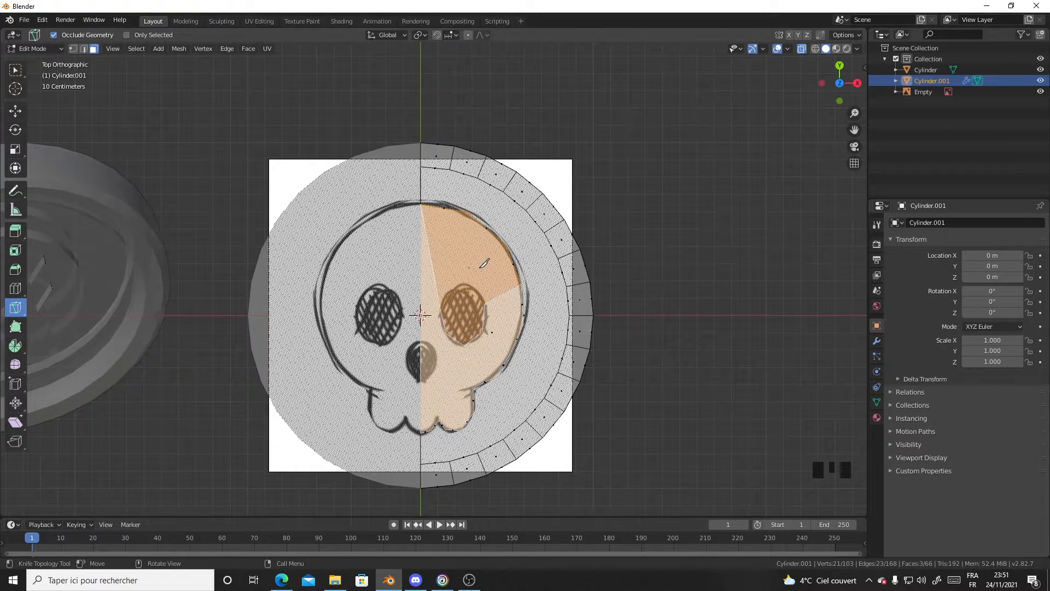
# Knife-cut the half outline of the nose, starting and ending on the centre line
pyautogui.moveTo(504, 293); pyautogui.dragTo(505, 316, button='middle')
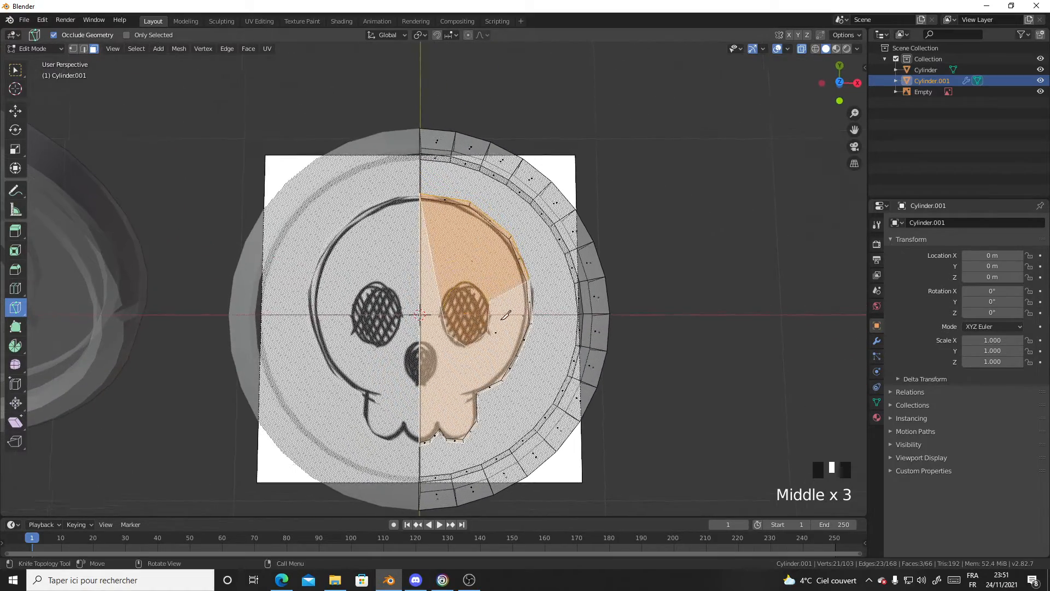
pyautogui.click(840, 81)
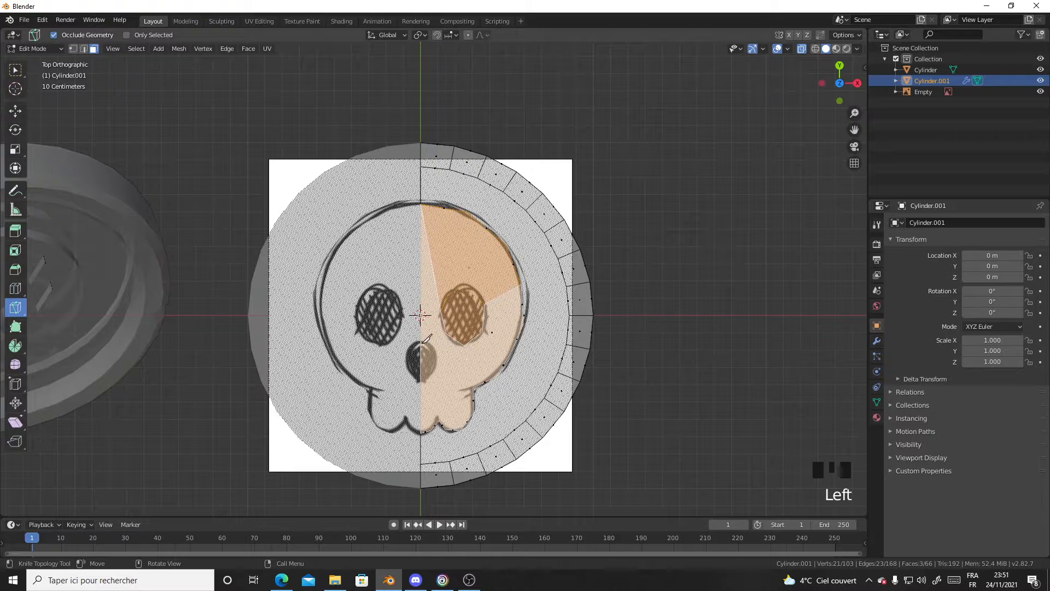
pyautogui.click(431, 346)
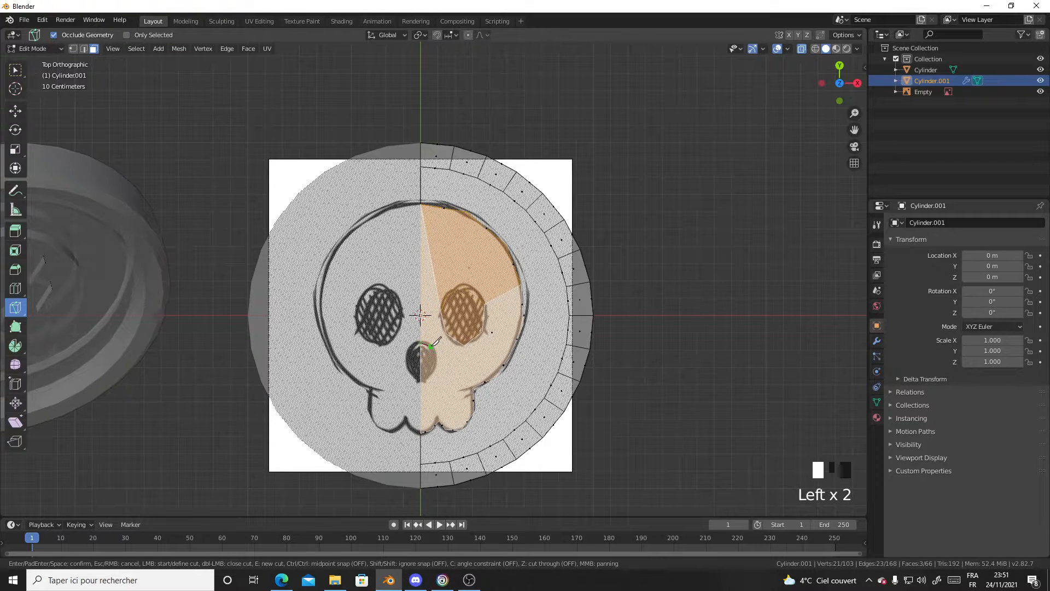
pyautogui.click(421, 381)
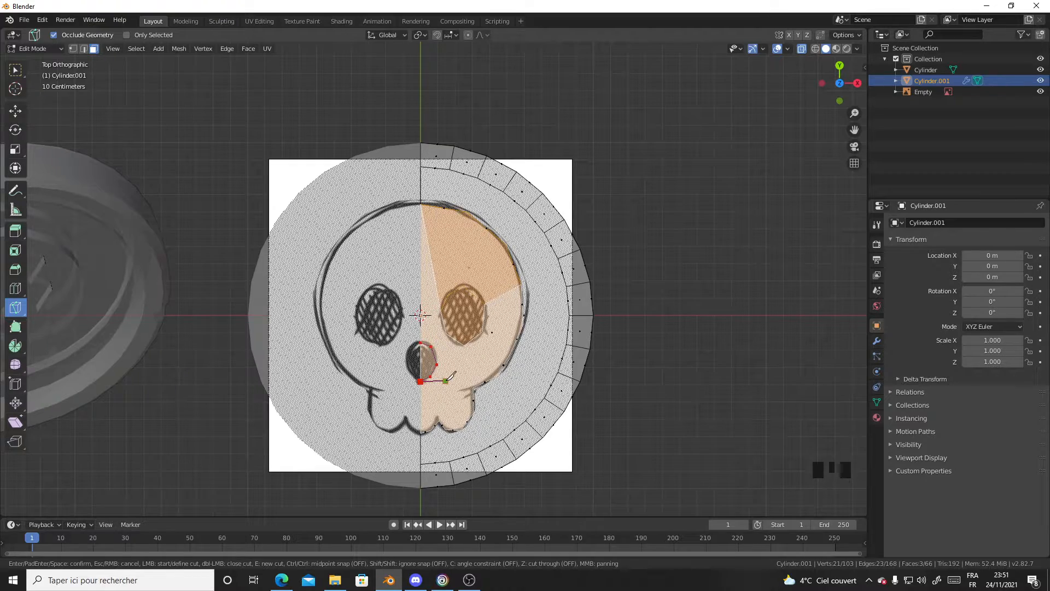
pyautogui.press('Return')
# Turn off X-ray and extrude the eye socket face down into the skull
pyautogui.moveTo(512, 281); pyautogui.dragTo(49, 74, button='middle')
pyautogui.click(15, 69)
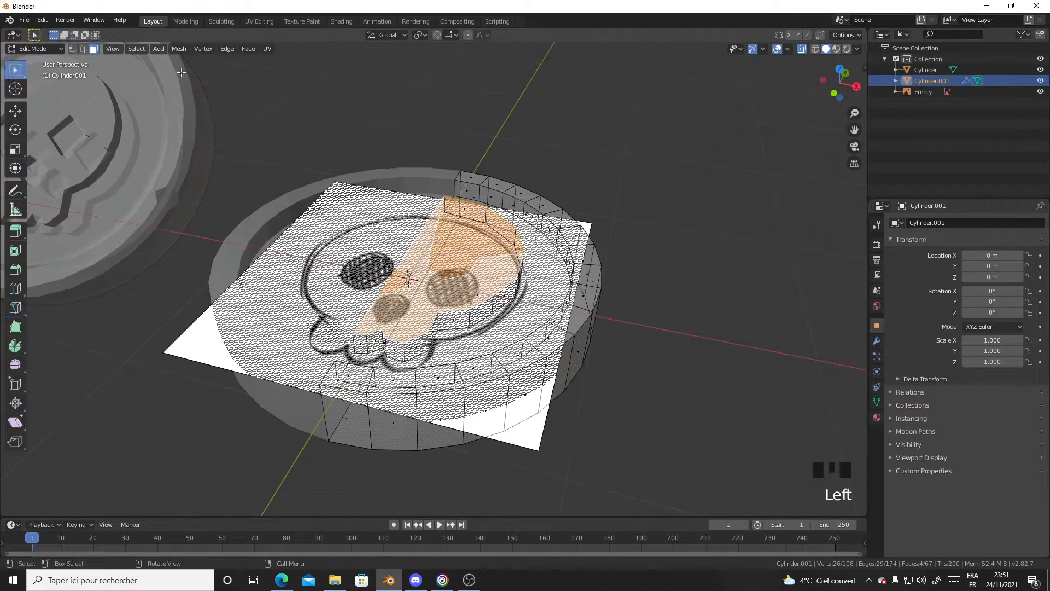
pyautogui.click(802, 49)
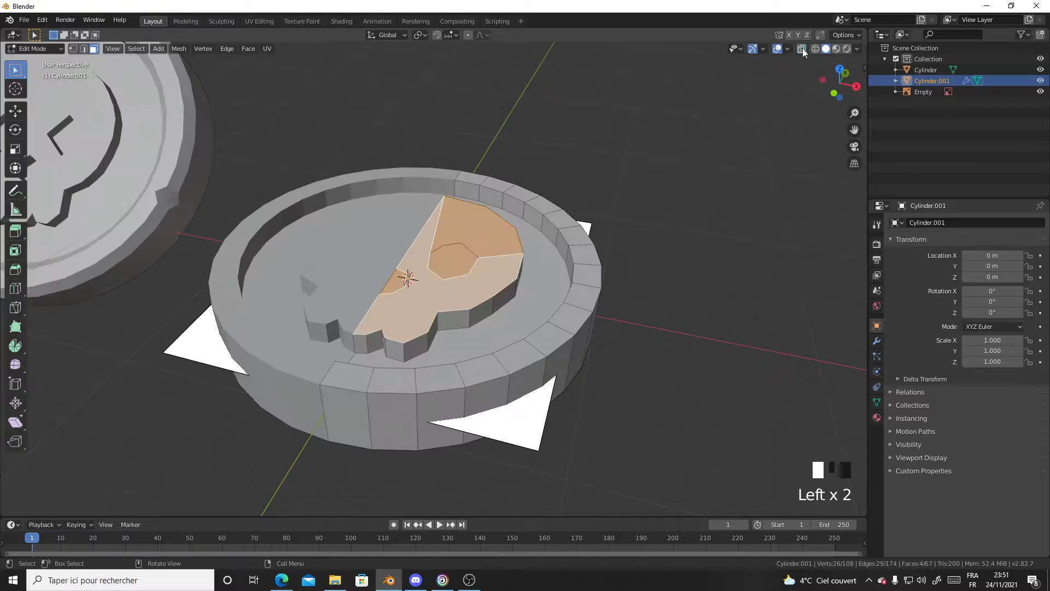
pyautogui.click(454, 259)
pyautogui.scroll(2, 454, 259)
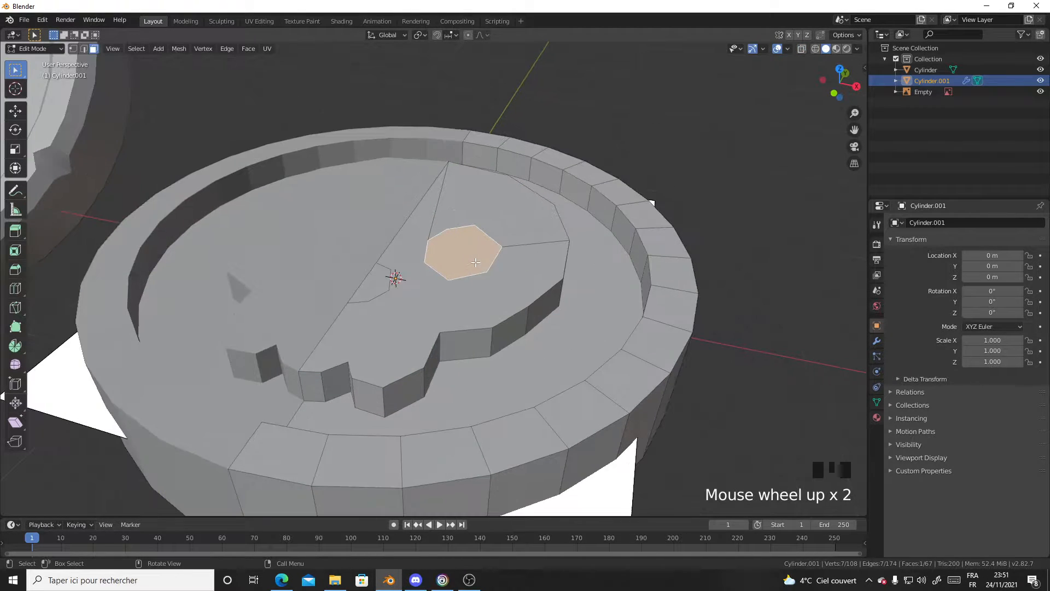
pyautogui.press('e')
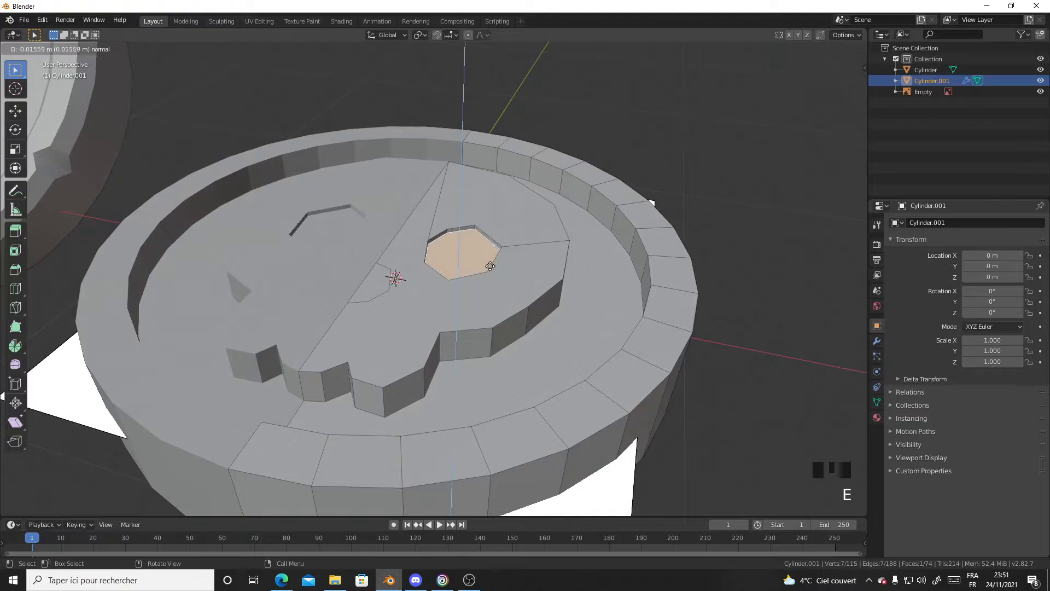
pyautogui.click(489, 274)
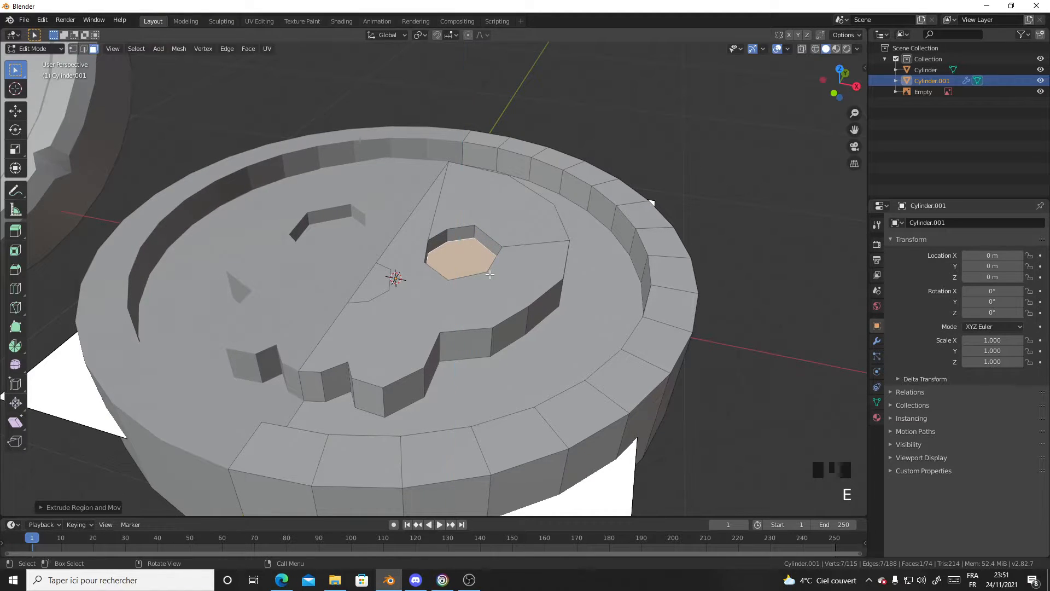
# Extrude the half-nose face down into the skull
pyautogui.click(378, 281)
pyautogui.press('e')
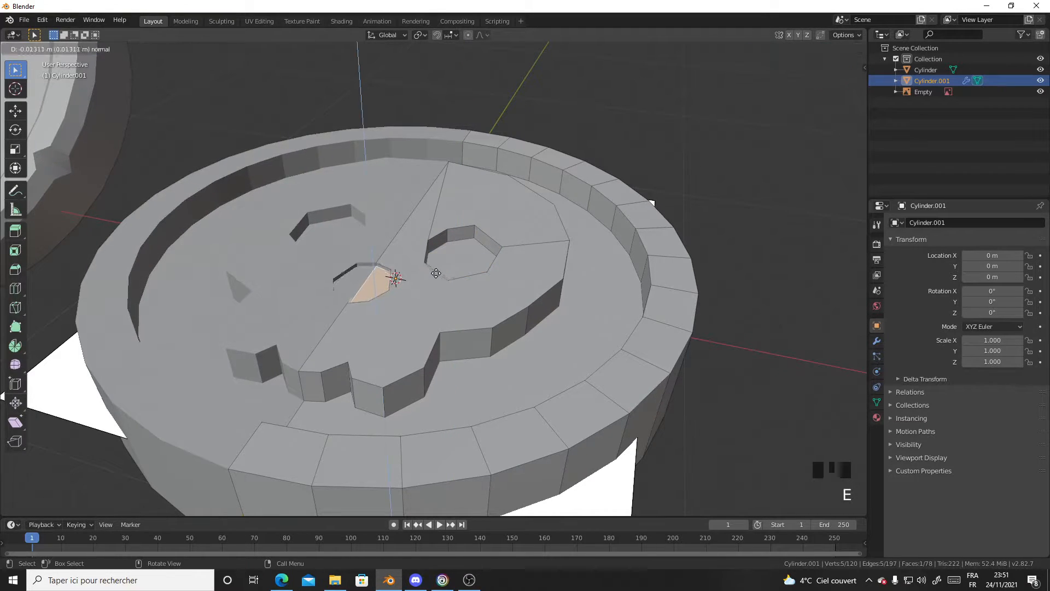
pyautogui.click(437, 284)
pyautogui.scroll(-4, 479, 297)
# Finish editing the coin and move the skull reference image out from under it to an empty spot beside it
pyautogui.press('Tab')
pyautogui.click(592, 284)
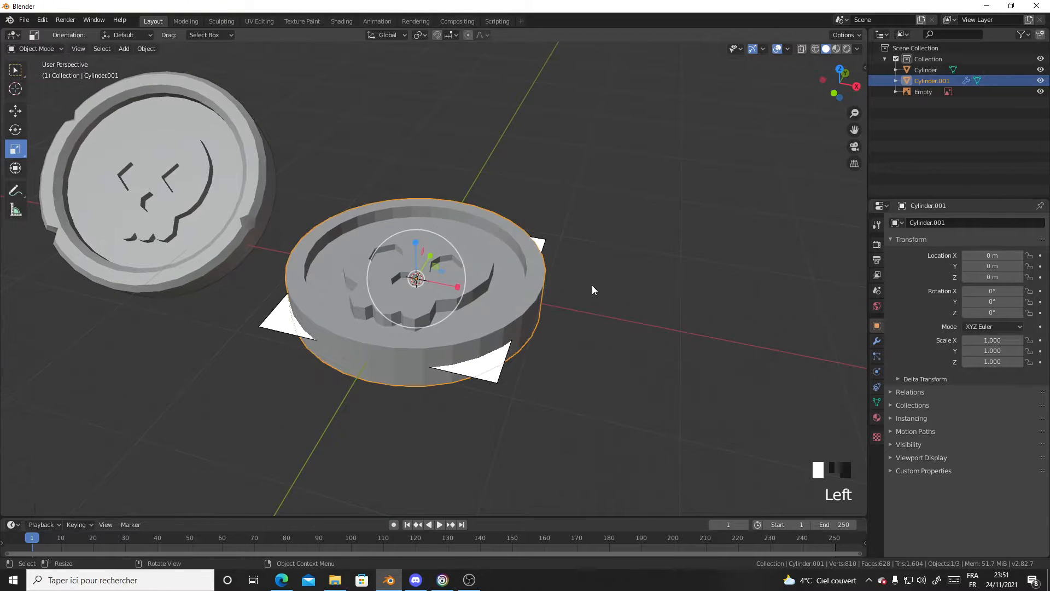
pyautogui.moveTo(592, 285)
pyautogui.mouseDown(button='middle')
pyautogui.moveTo(640, 347)
pyautogui.moveTo(586, 307)
pyautogui.moveTo(593, 297)
pyautogui.mouseUp(button='middle')
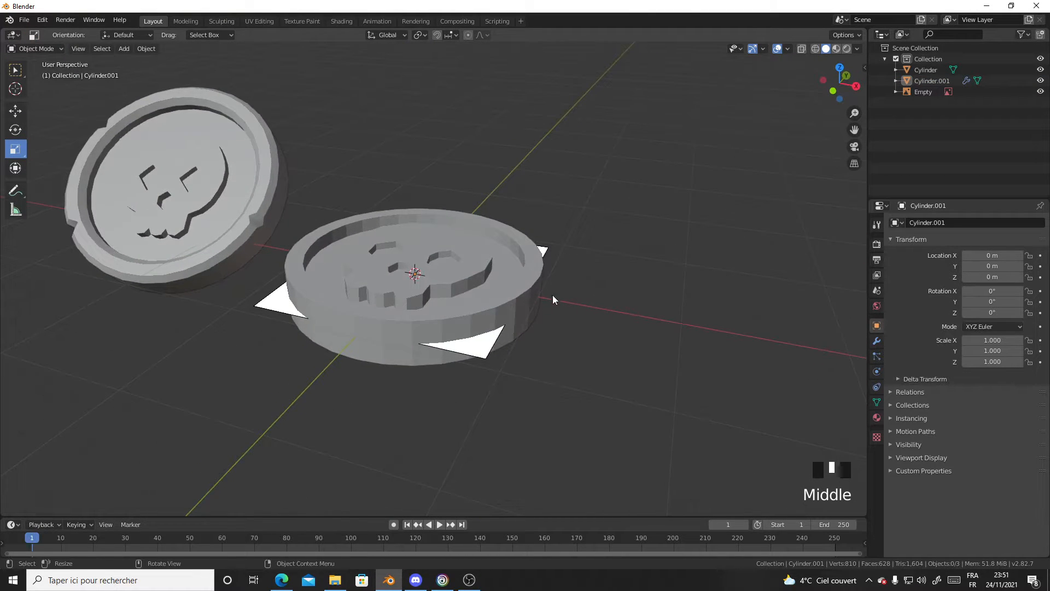
pyautogui.click(486, 353)
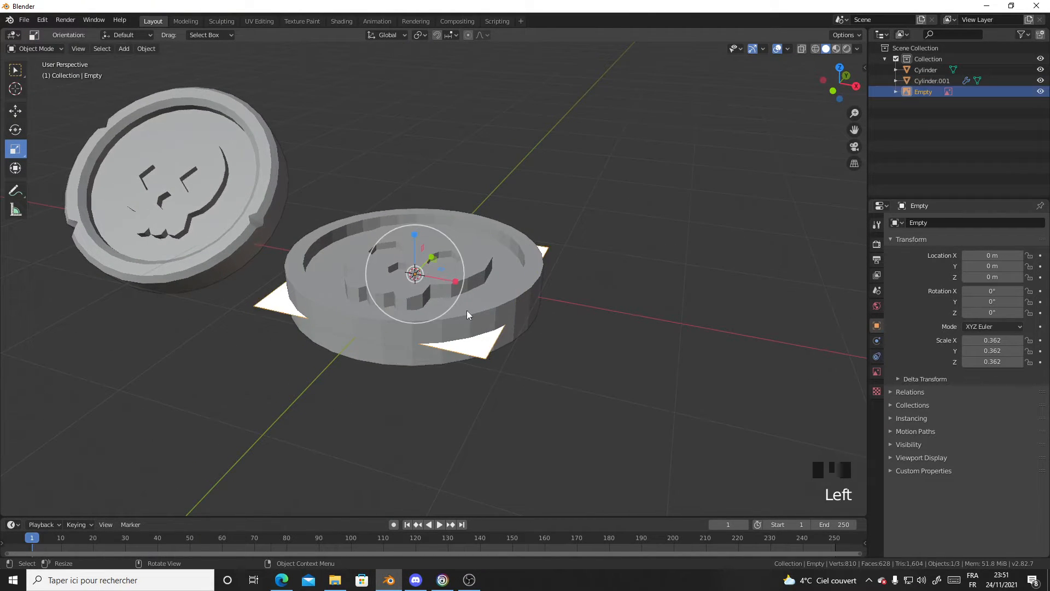
pyautogui.press('g')
pyautogui.click(697, 171)
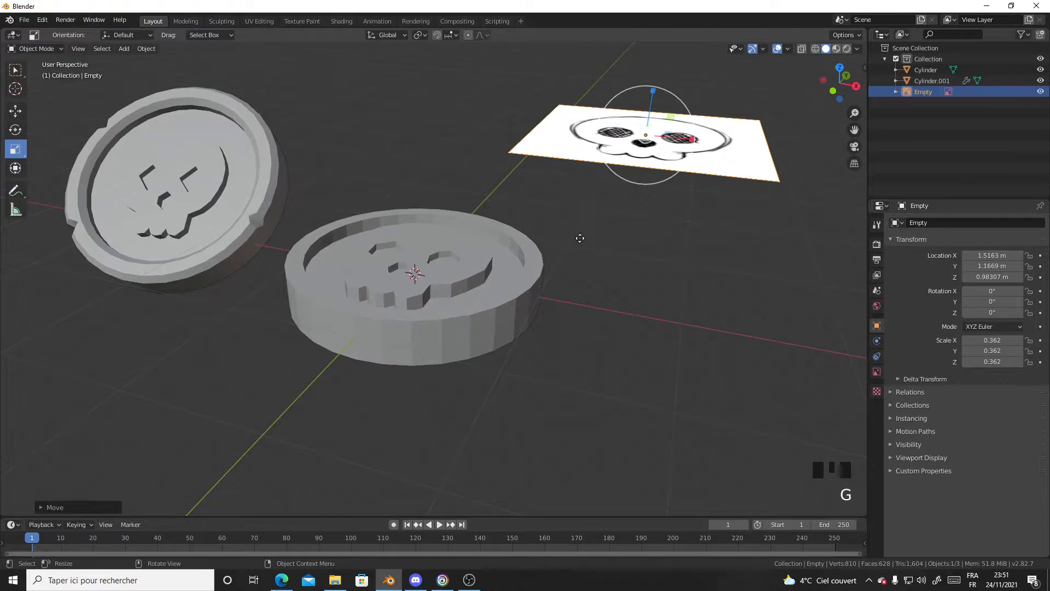
pyautogui.press('g')
pyautogui.click(761, 326)
# Put the new coin back into mesh editing with edge selection active
pyautogui.click(470, 304)
pyautogui.scroll(3, 499, 302)
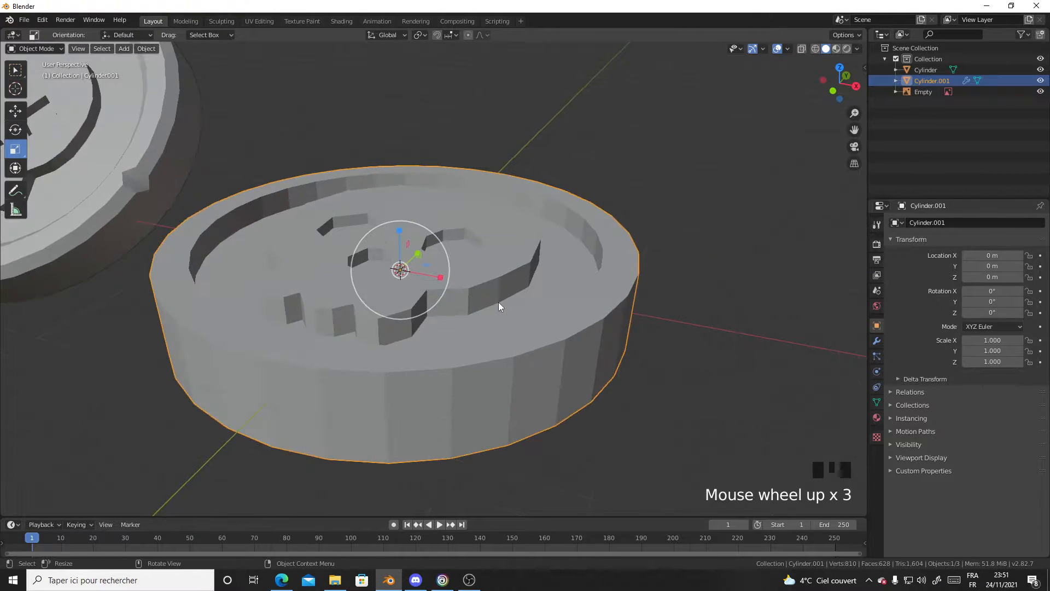
pyautogui.press('Tab')
pyautogui.scroll(-2, 498, 302)
pyautogui.keyDown('shift'); pyautogui.moveTo(376, 247); pyautogui.dragTo(335, 239, button='middle'); pyautogui.keyUp('shift')
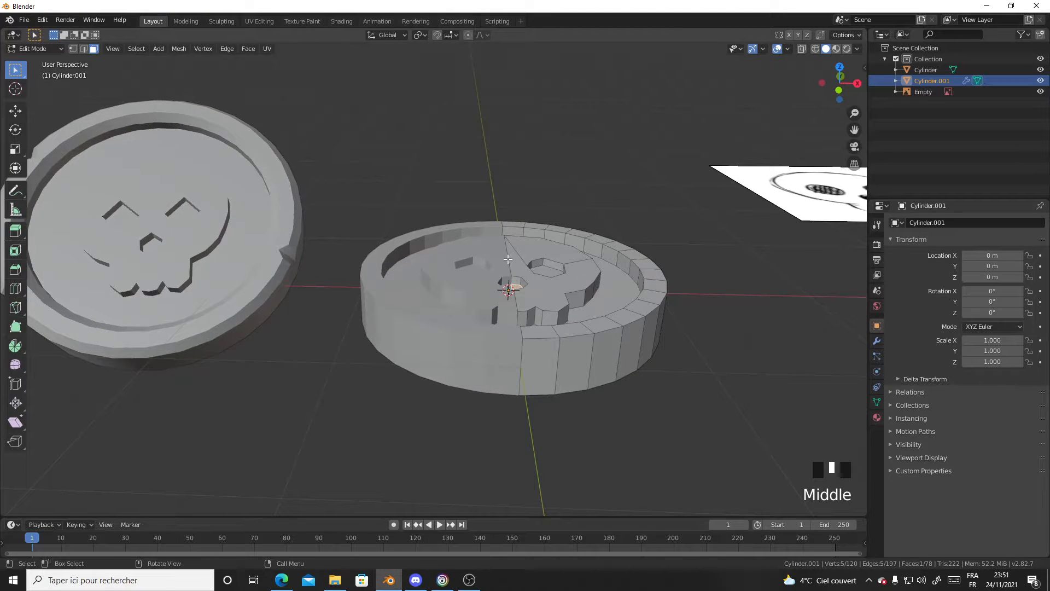
pyautogui.moveTo(615, 290); pyautogui.dragTo(579, 336, button='middle')
pyautogui.press('2')
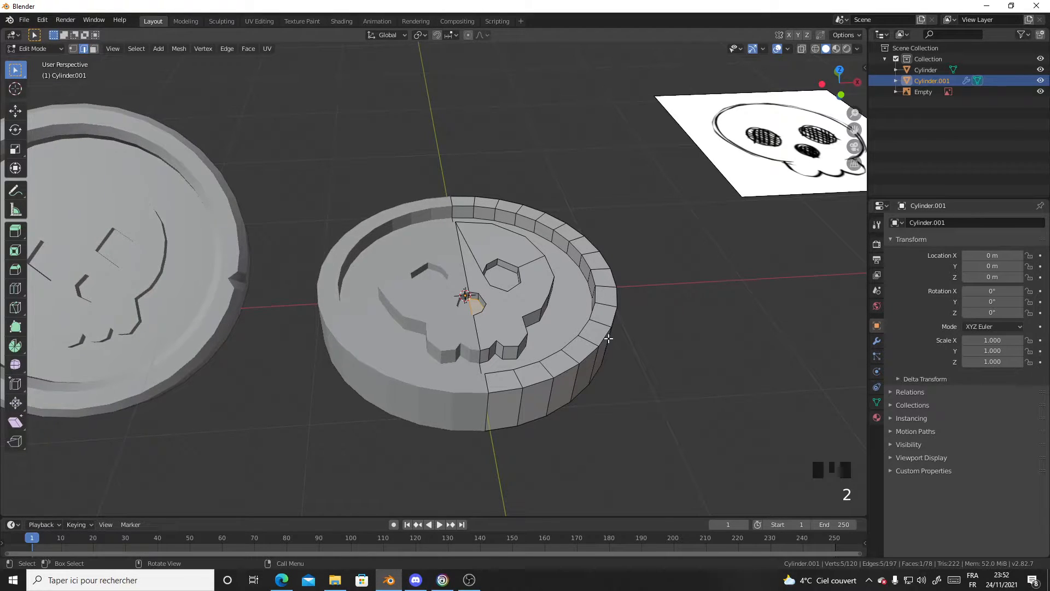
pyautogui.keyDown('shift'); pyautogui.moveTo(623, 300); pyautogui.dragTo(524, 254, button='middle'); pyautogui.keyUp('shift')
pyautogui.keyDown('shift'); pyautogui.click(439, 207); pyautogui.keyUp('shift')
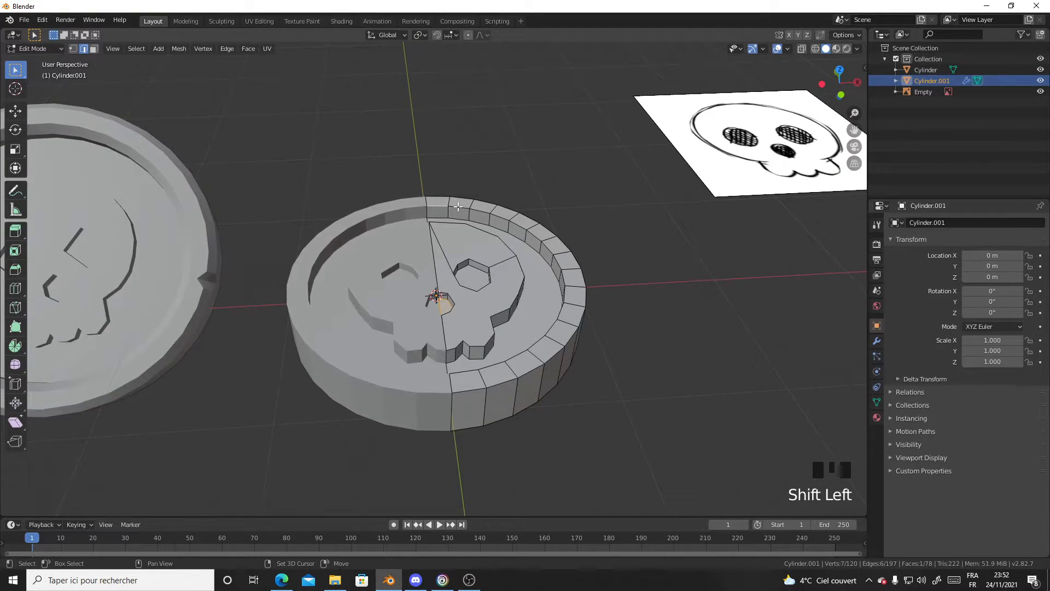
pyautogui.keyDown('shift'); pyautogui.click(459, 208); pyautogui.keyUp('shift')
pyautogui.keyDown('shift'); pyautogui.click(481, 211); pyautogui.keyUp('shift')
pyautogui.keyDown('shift'); pyautogui.click(503, 217); pyautogui.keyUp('shift')
pyautogui.keyDown('shift'); pyautogui.click(521, 224); pyautogui.keyUp('shift')
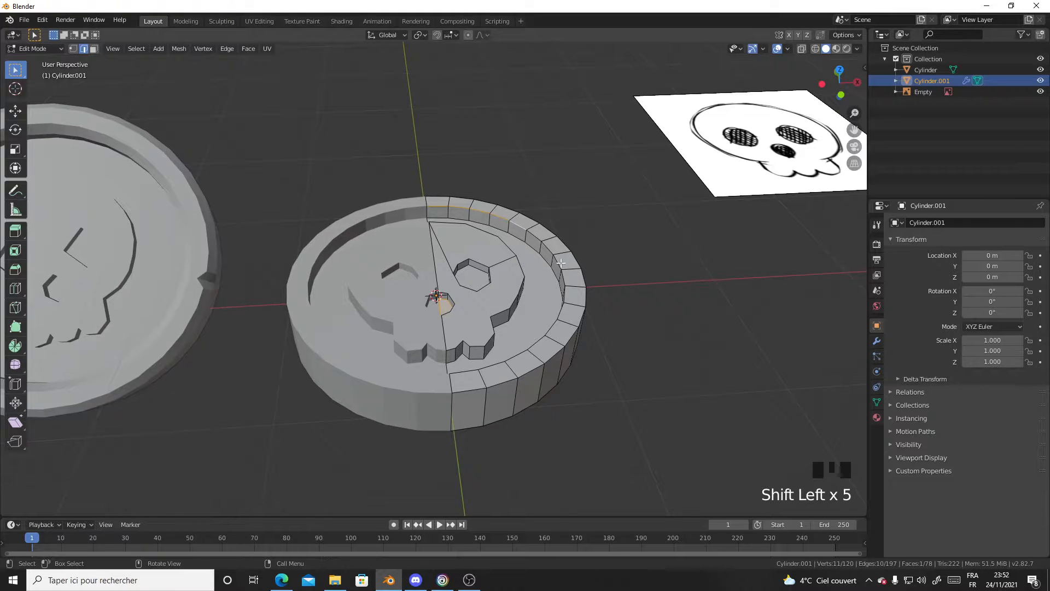
pyautogui.click(646, 279)
# Bevel the inner and outer edge loops on top of the coin's rim by about 0.055 m with 2 segments
pyautogui.scroll(2, 646, 279)
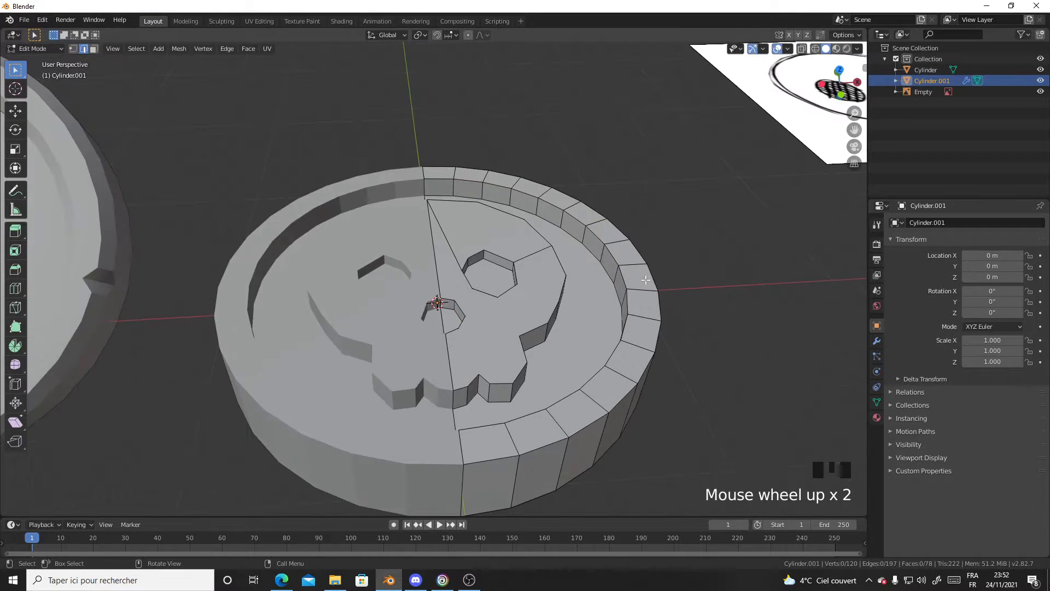
pyautogui.keyDown('alt'); pyautogui.click(612, 259); pyautogui.keyUp('alt')
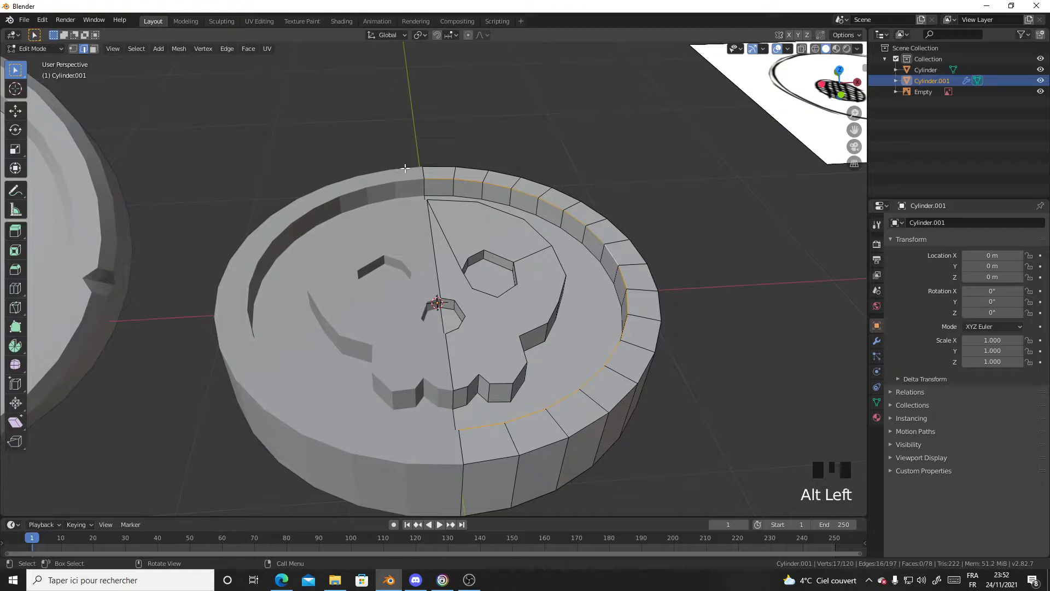
pyautogui.moveTo(597, 348); pyautogui.dragTo(513, 400, button='middle')
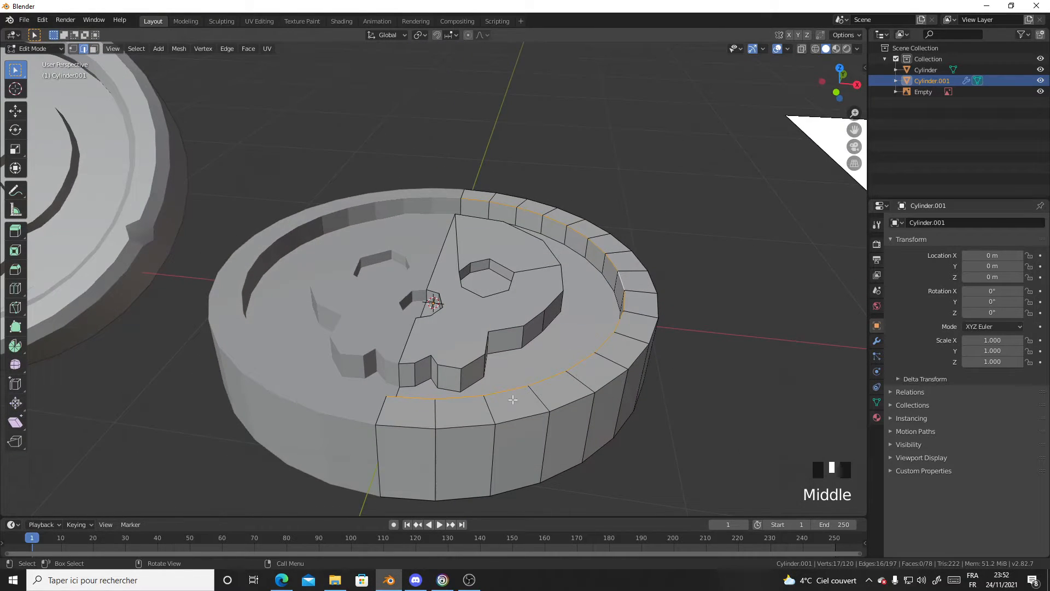
pyautogui.press('shift')
pyautogui.keyDown('alt'); pyautogui.keyDown('shift'); pyautogui.click(570, 401); pyautogui.keyUp('shift'); pyautogui.keyUp('alt')
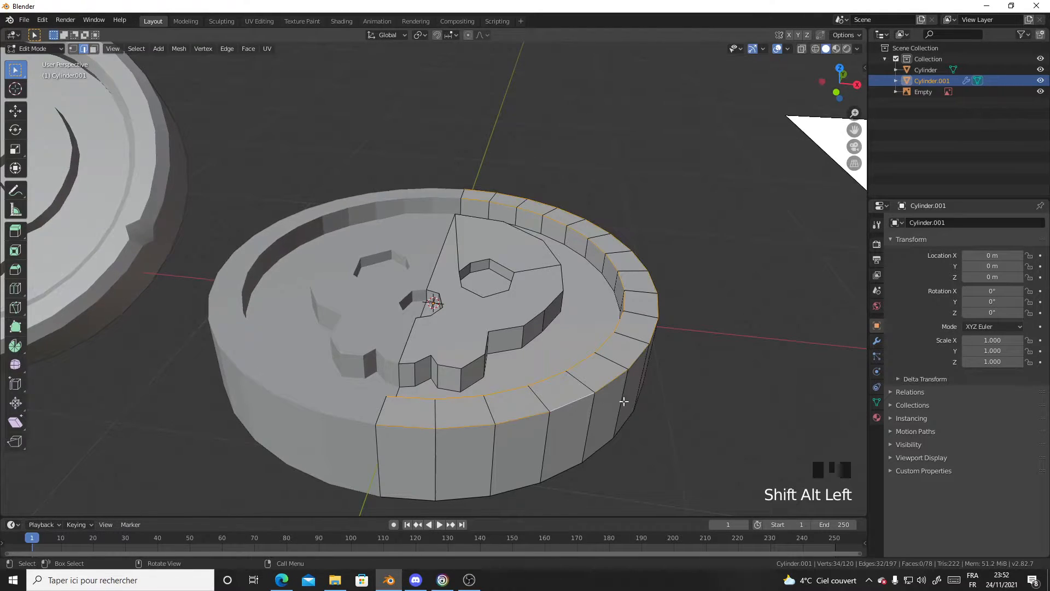
pyautogui.moveTo(624, 403); pyautogui.dragTo(663, 406, button='middle')
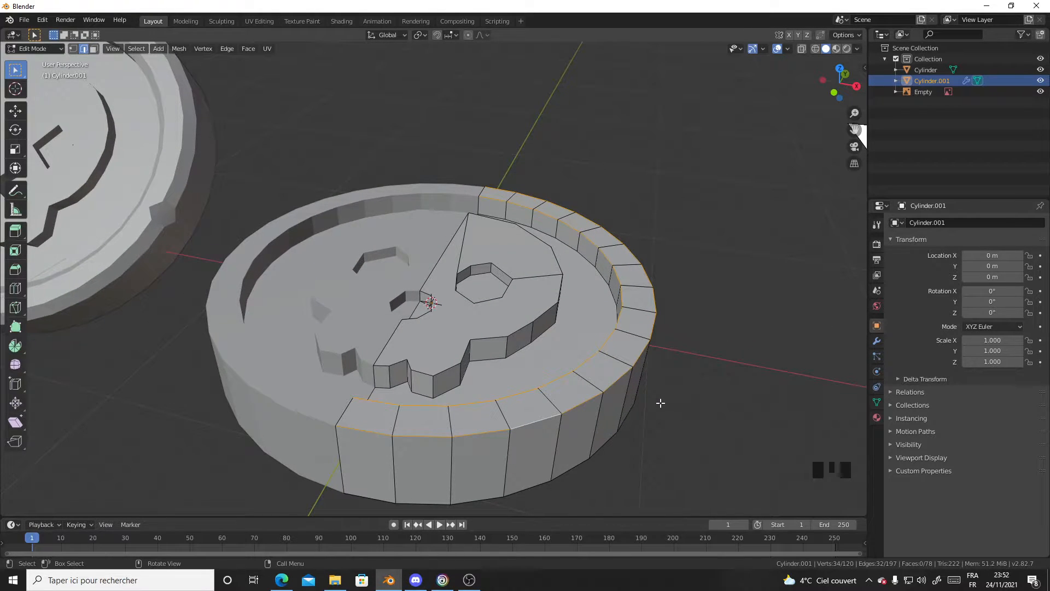
pyautogui.hotkey('ctrl', 'b')
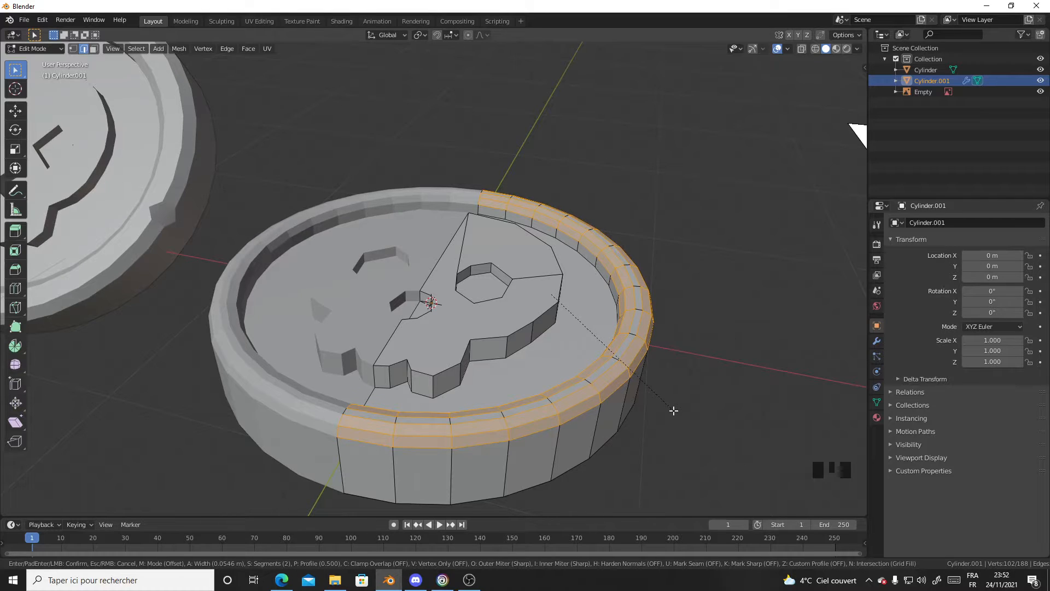
pyautogui.click(673, 410)
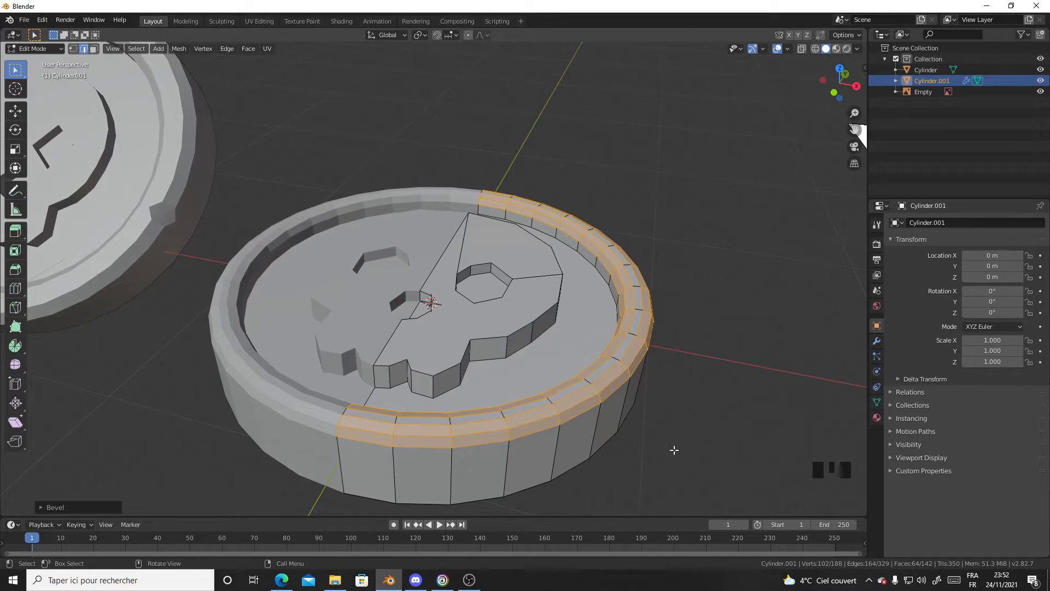
pyautogui.moveTo(659, 398)
pyautogui.mouseDown(button='middle')
pyautogui.moveTo(699, 403)
pyautogui.moveTo(665, 405)
pyautogui.moveTo(694, 402)
pyautogui.moveTo(687, 420)
pyautogui.moveTo(670, 416)
pyautogui.mouseUp(button='middle')
pyautogui.click(688, 409)
# Leave mesh editing and apply the coin's Mirror modifier
pyautogui.press('Tab')
pyautogui.scroll(-2, 681, 416)
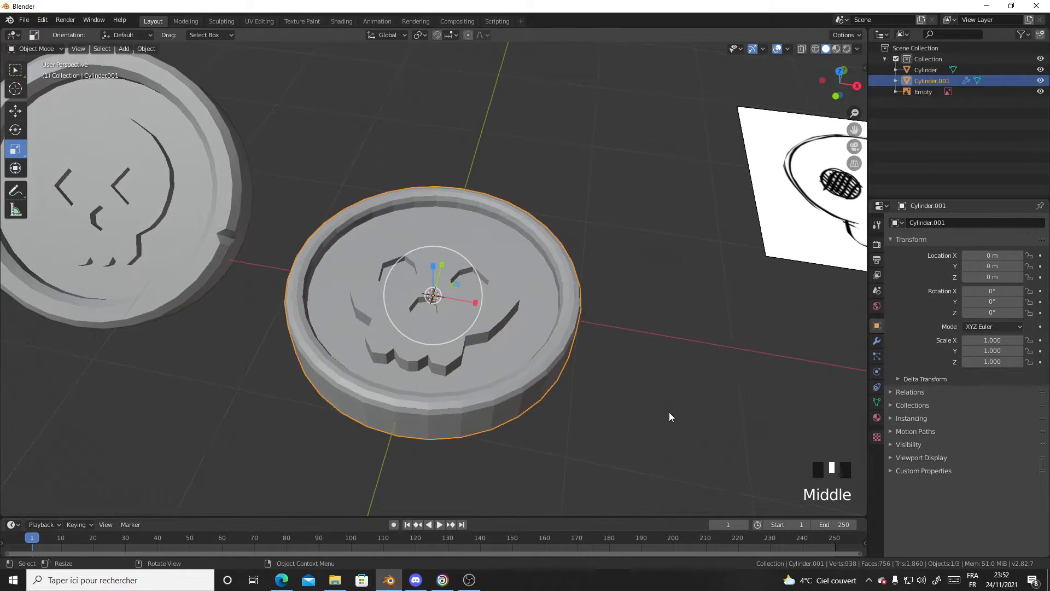
pyautogui.click(876, 341)
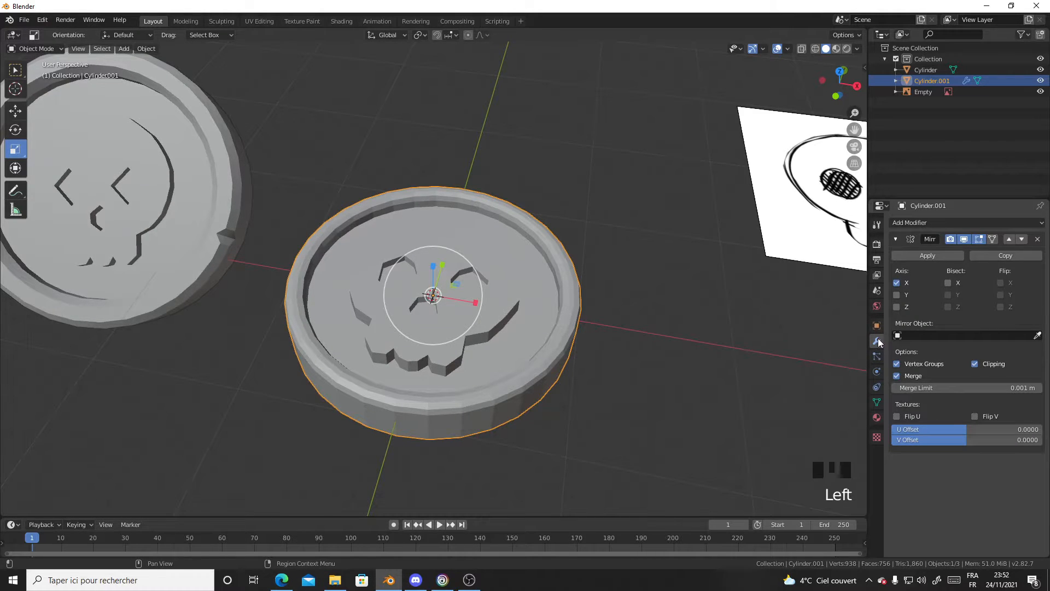
pyautogui.click(921, 255)
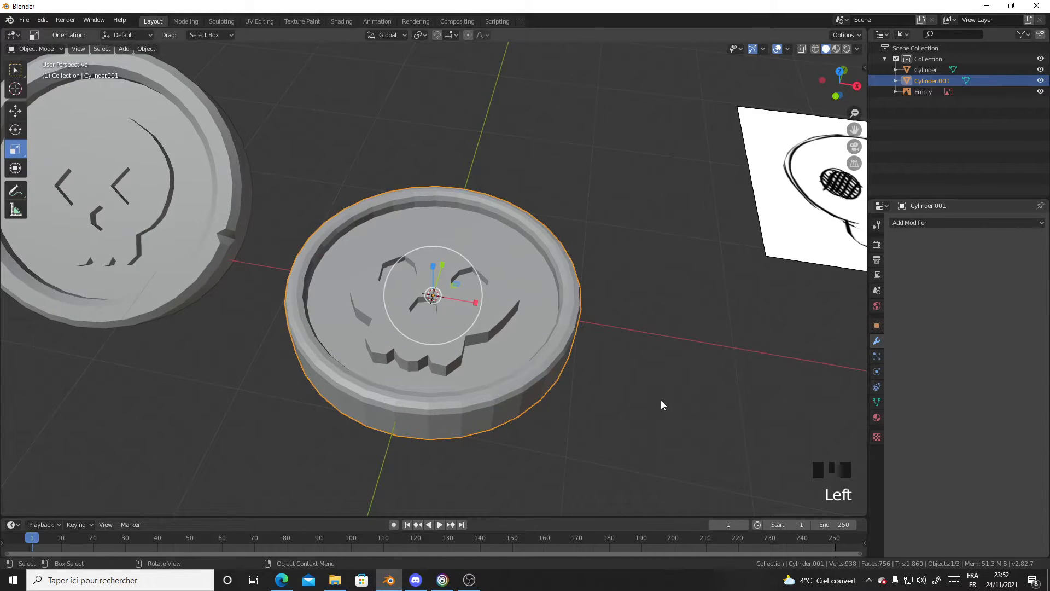
# Add one horizontal loop cut around the coin's outer side wall, centred without sliding it
pyautogui.scroll(3, 662, 399)
pyautogui.moveTo(661, 399); pyautogui.dragTo(565, 376, button='middle')
pyautogui.scroll(-1, 621, 336)
pyautogui.press('Tab')
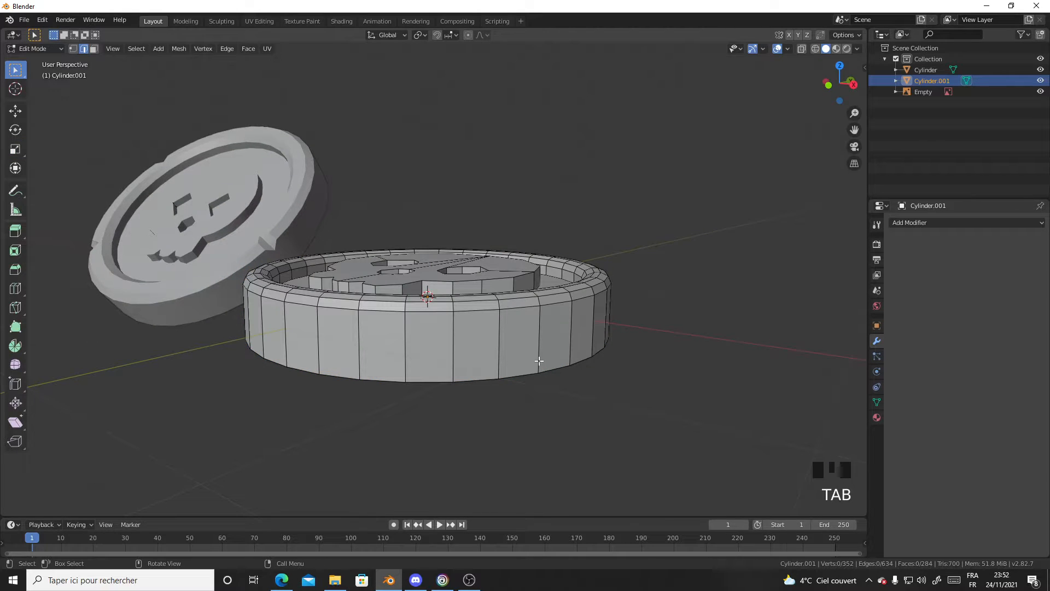
pyautogui.hotkey('ctrl', 'r')
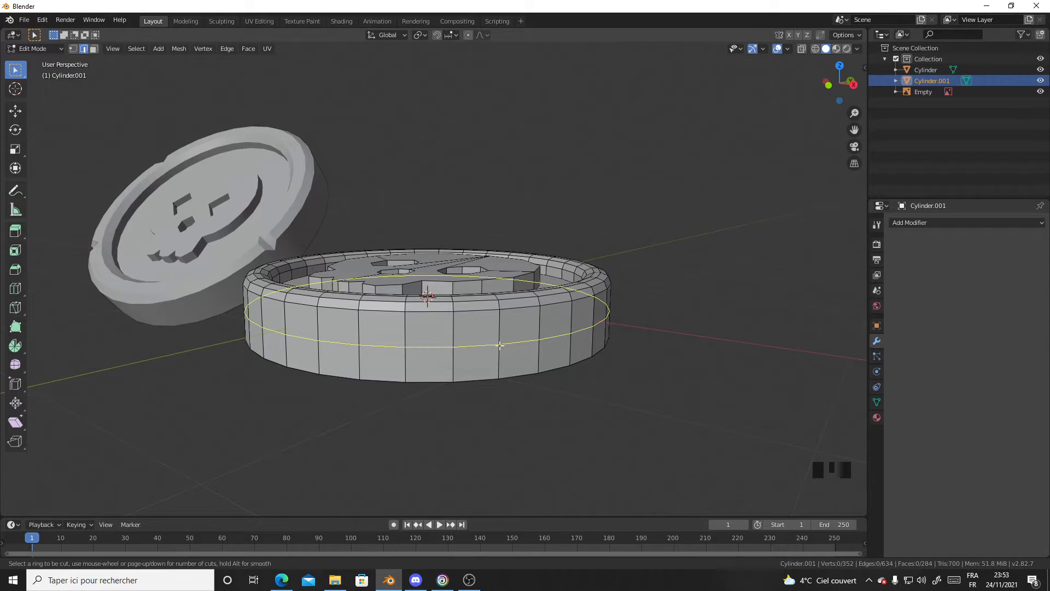
pyautogui.click(499, 345)
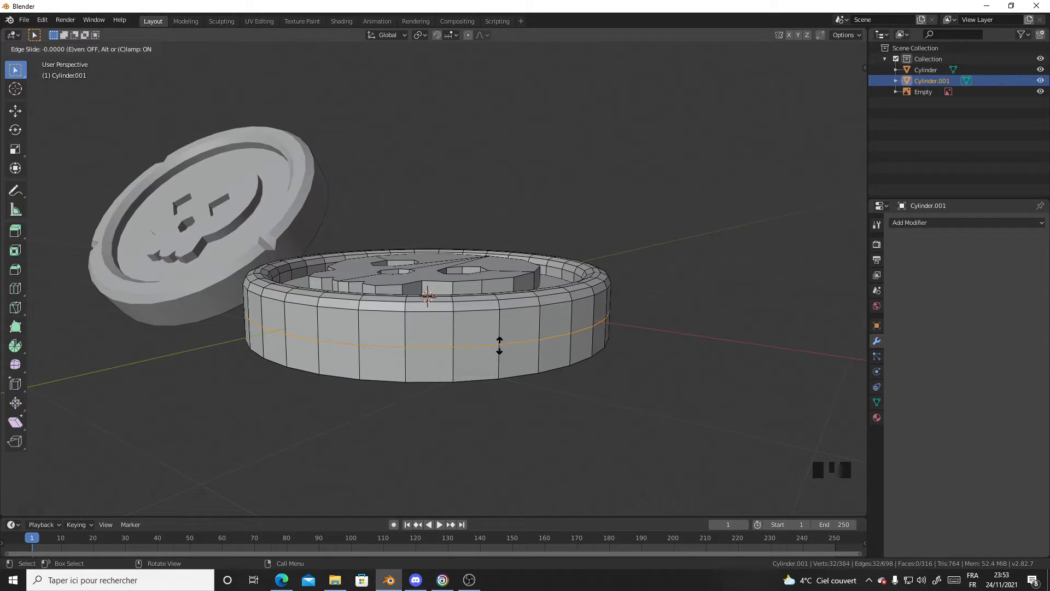
pyautogui.click(499, 345)
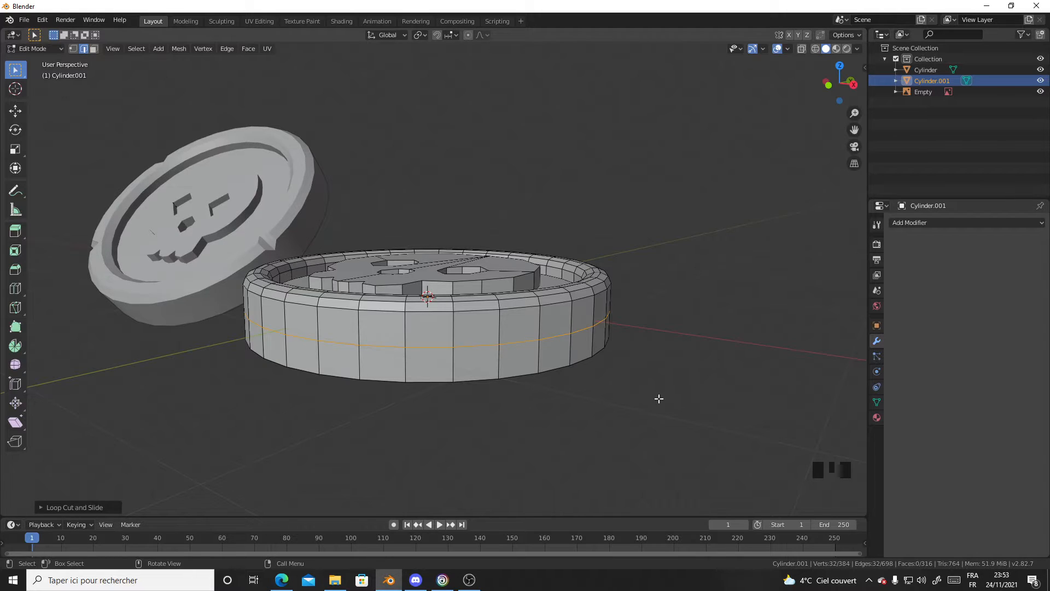
# In front view with X-ray on, delete the vertices below the new edge loop, and return to Object Mode with X-ray off
pyautogui.press('1')
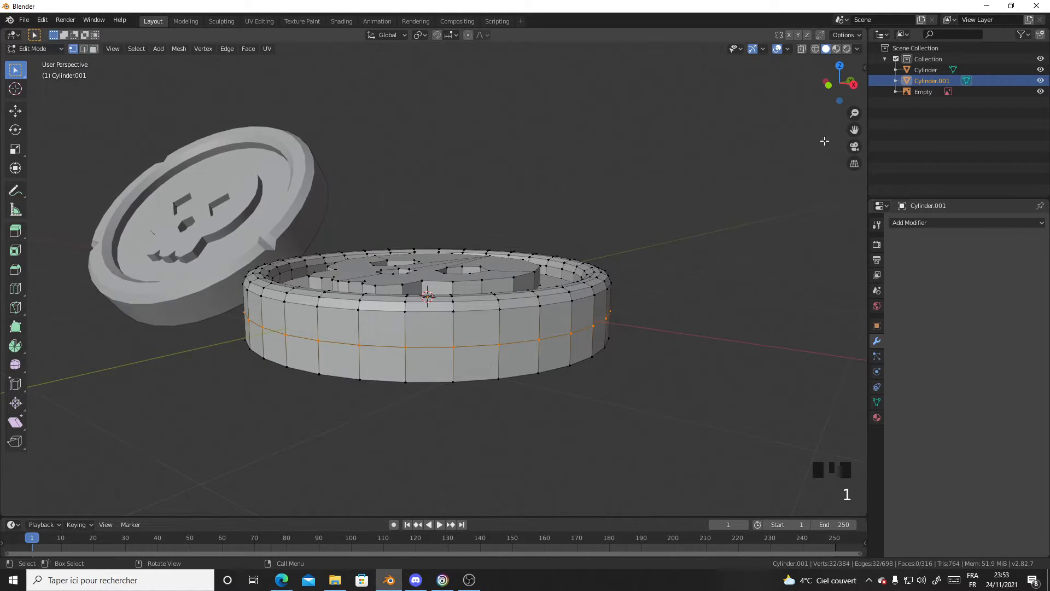
pyautogui.moveTo(644, 281); pyautogui.dragTo(621, 282, button='middle')
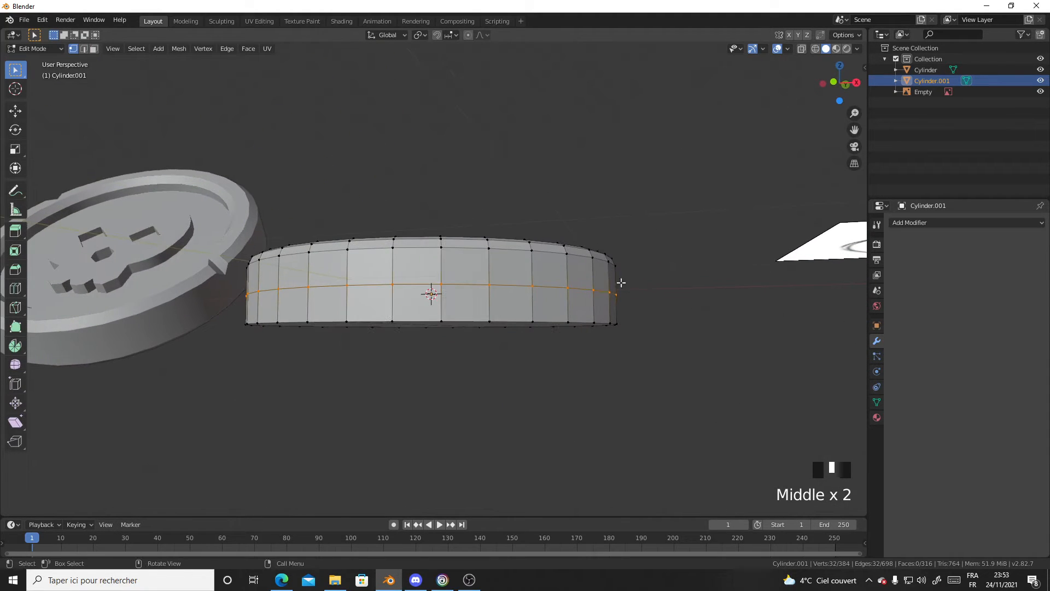
pyautogui.click(802, 49)
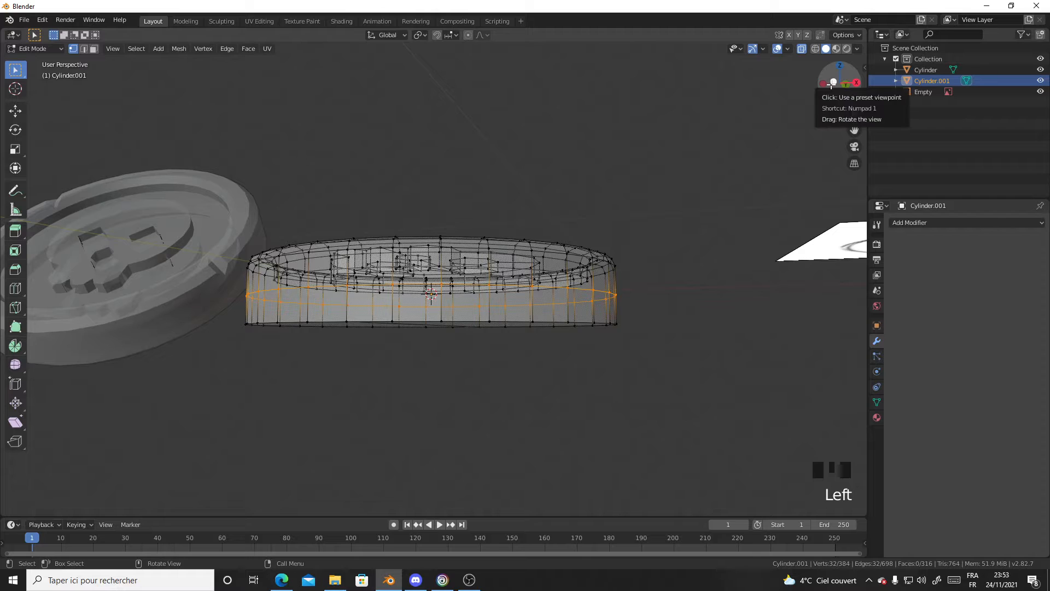
pyautogui.click(832, 83)
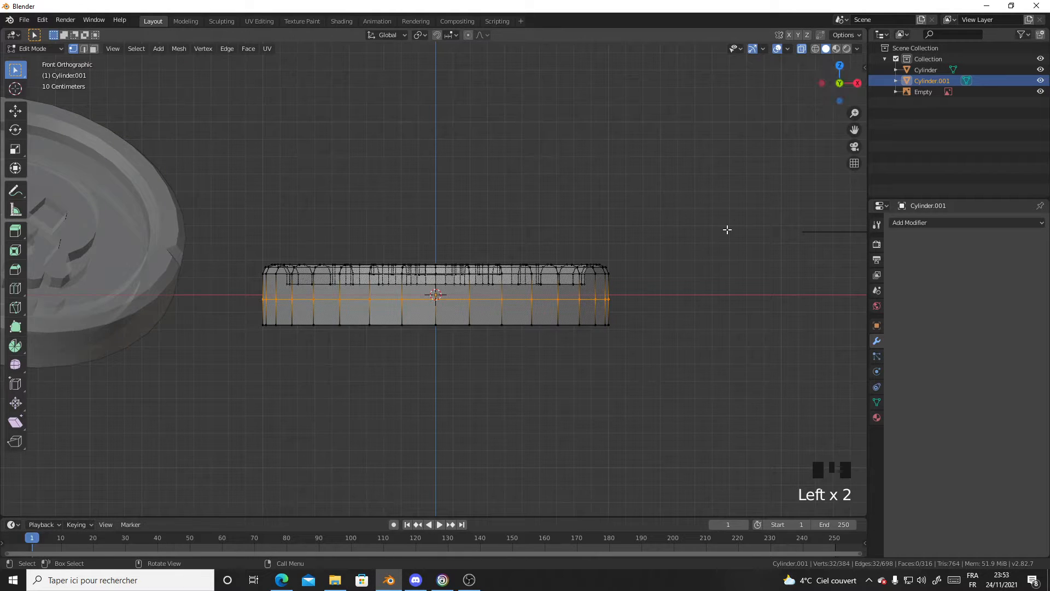
pyautogui.moveTo(243, 313); pyautogui.dragTo(678, 431)
pyautogui.press('x')
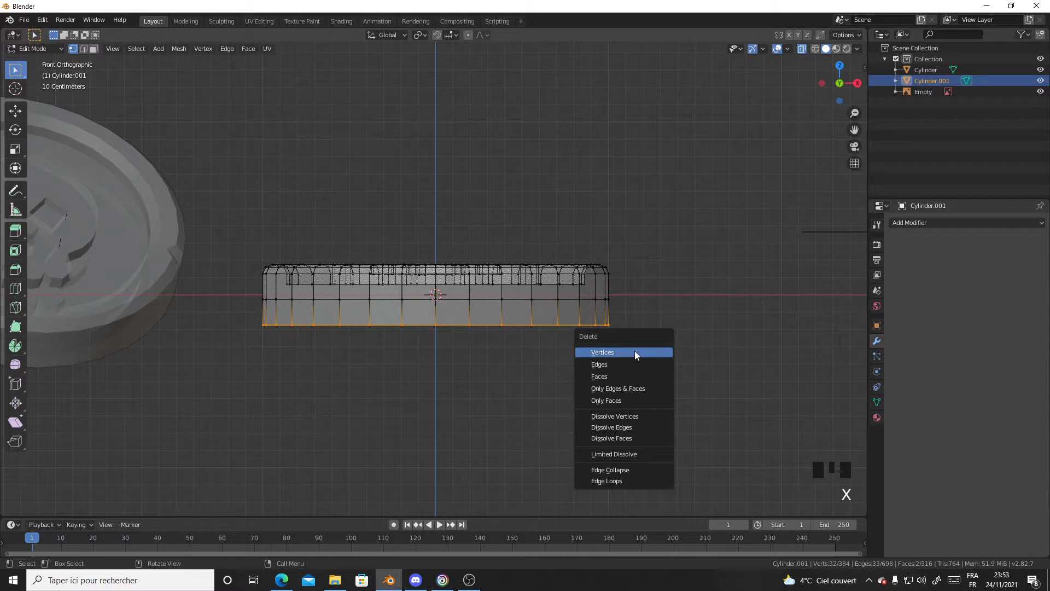
pyautogui.click(592, 353)
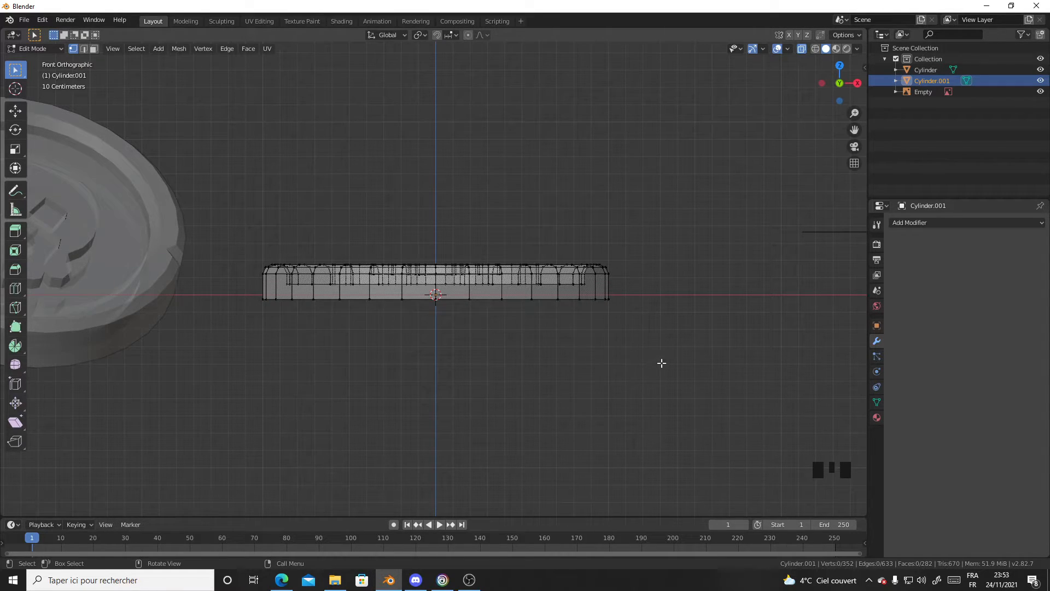
pyautogui.press('Tab')
pyautogui.moveTo(668, 359); pyautogui.dragTo(643, 362, button='middle')
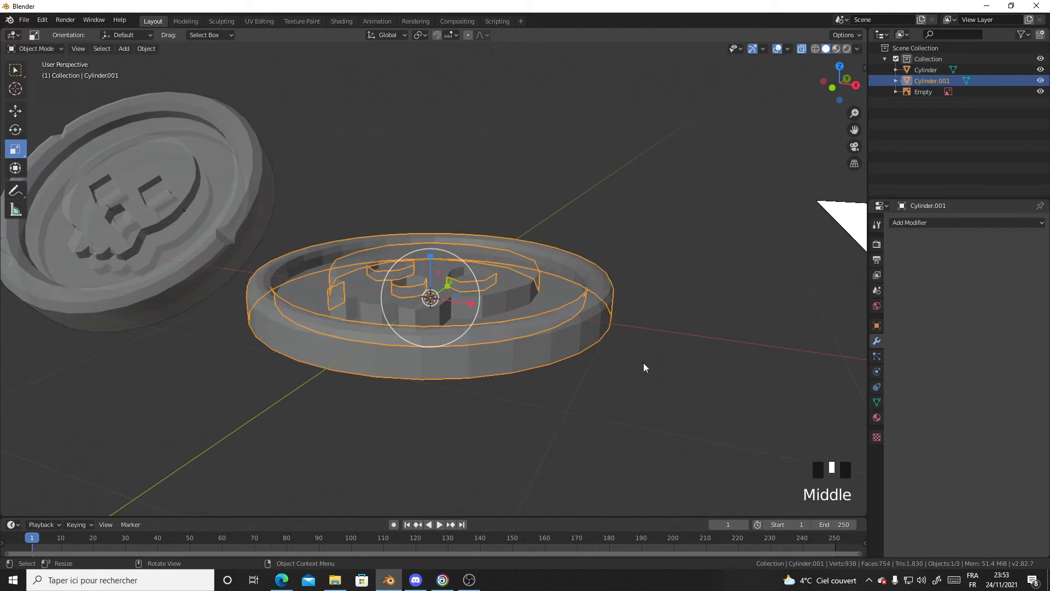
pyautogui.click(804, 51)
# Add a Mirror modifier to the coin on the Z axis only, with X off, and apply it
pyautogui.click(923, 224)
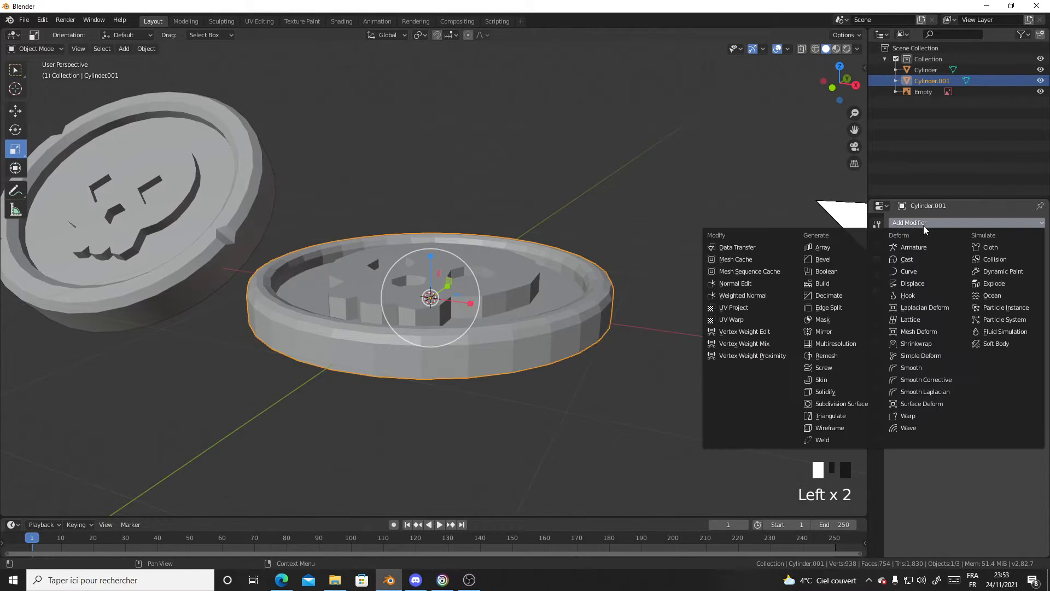
pyautogui.click(851, 330)
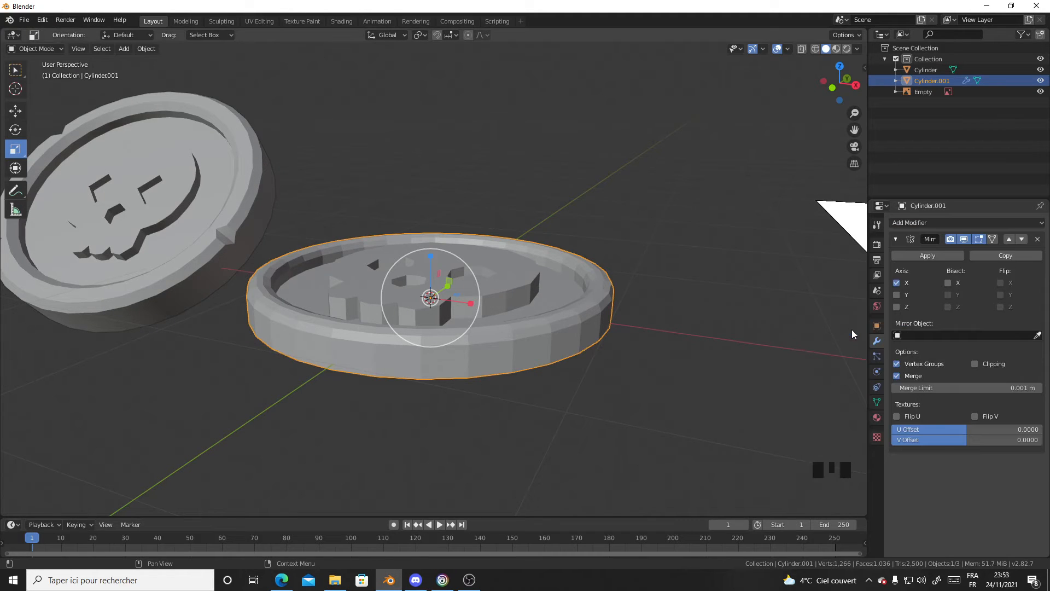
pyautogui.click(897, 282)
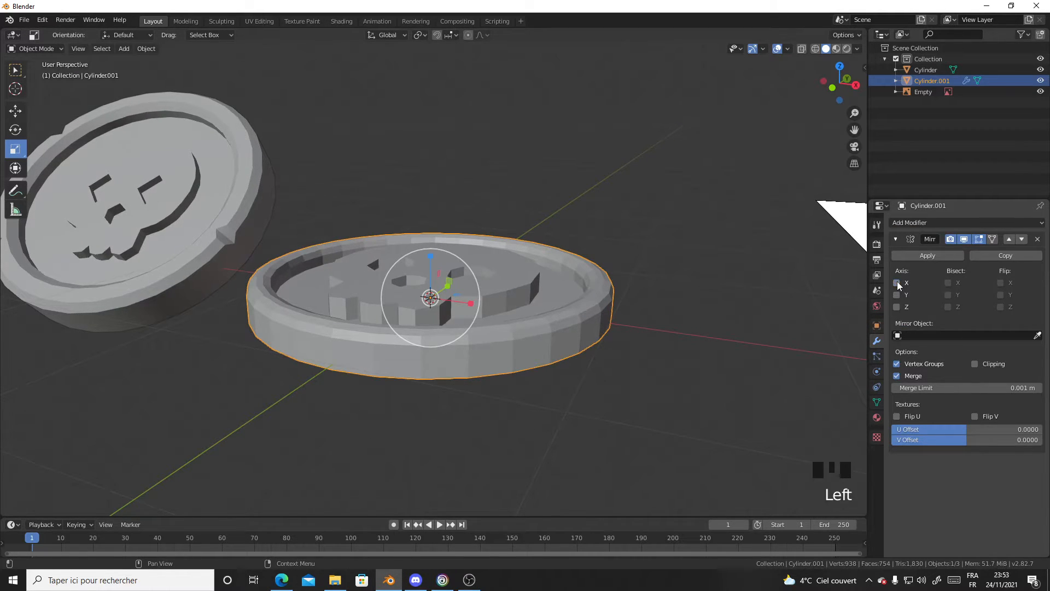
pyautogui.click(896, 306)
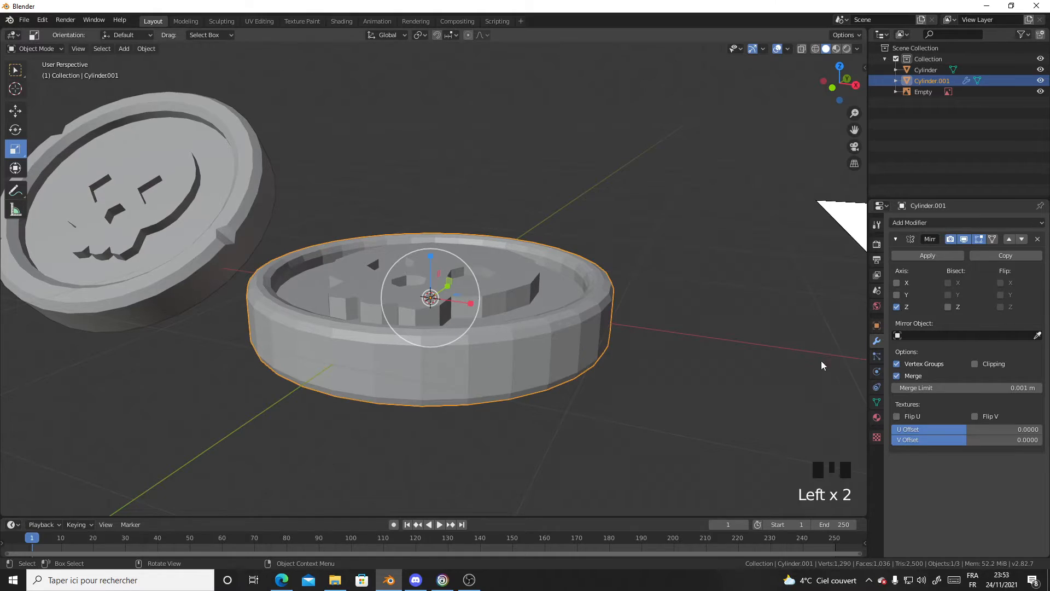
pyautogui.moveTo(822, 359); pyautogui.dragTo(703, 338, button='middle')
pyautogui.click(934, 254)
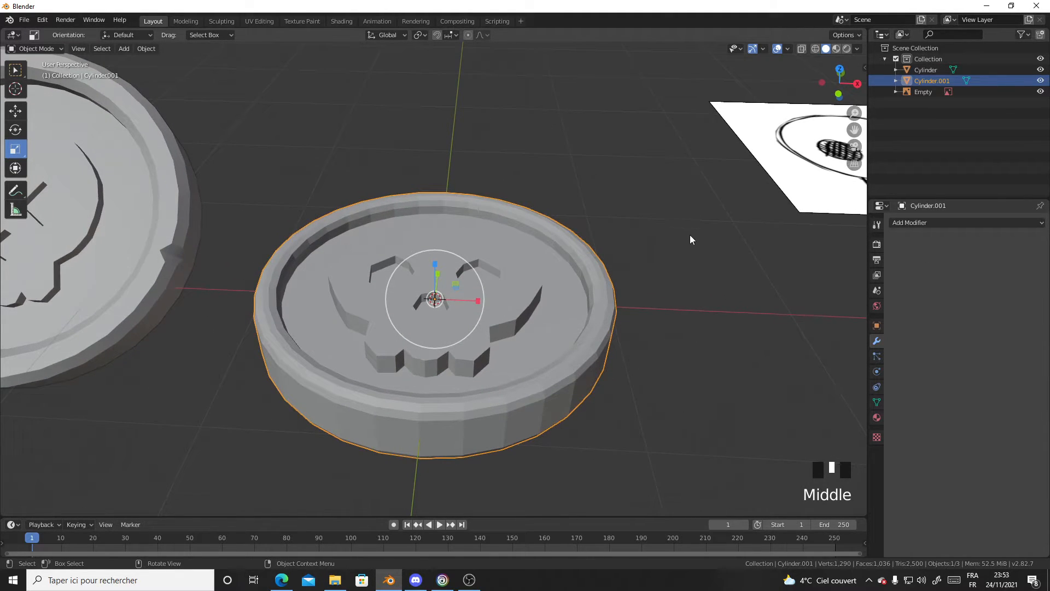
# Switch the viewport to Material Preview and give the coin a new material with a Glossy BSDF surface
pyautogui.click(836, 48)
pyautogui.scroll(-2, 703, 199)
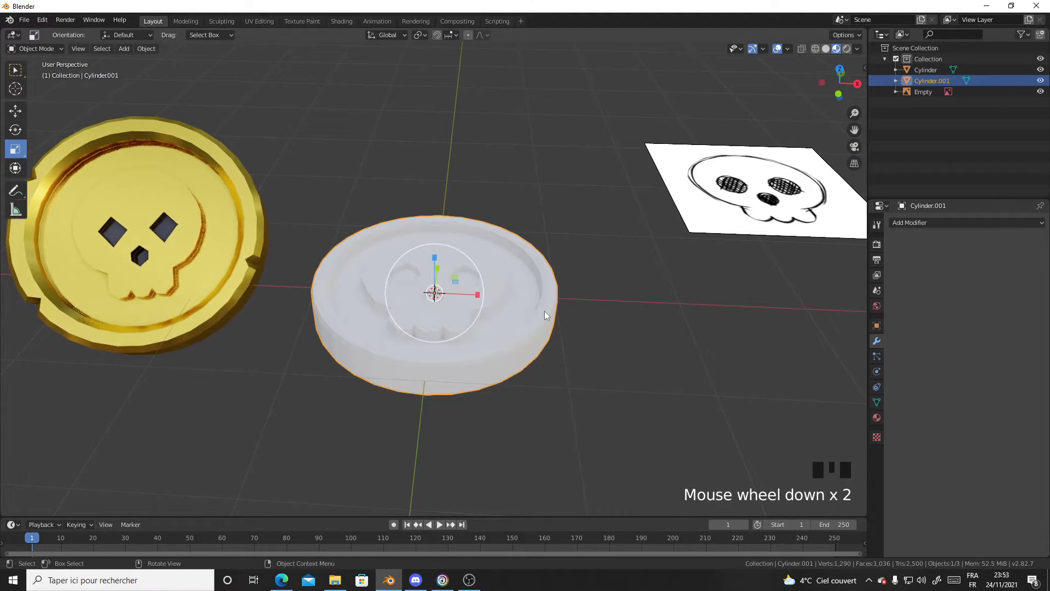
pyautogui.click(878, 418)
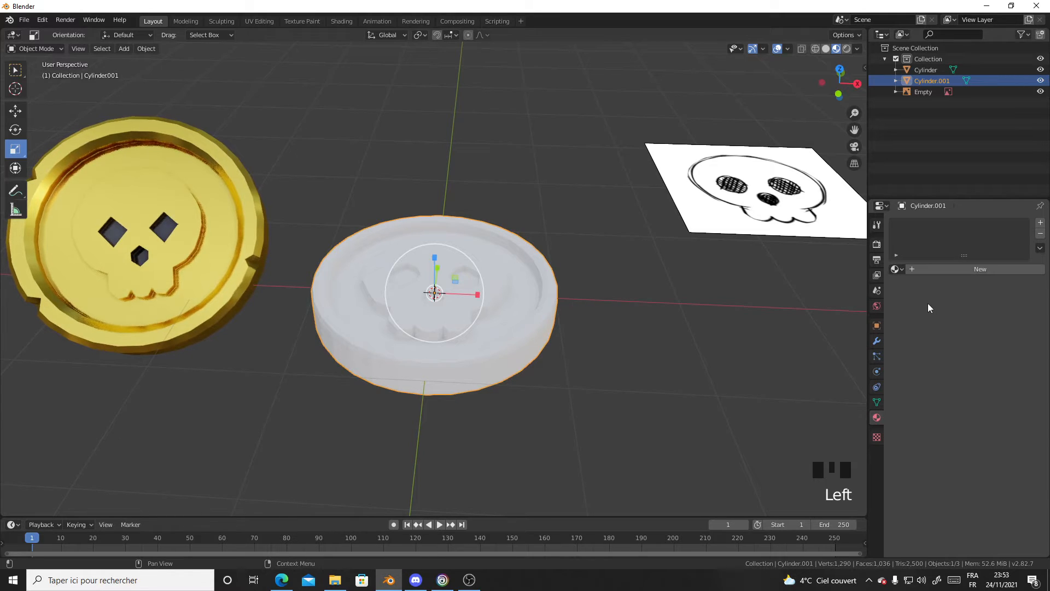
pyautogui.click(932, 270)
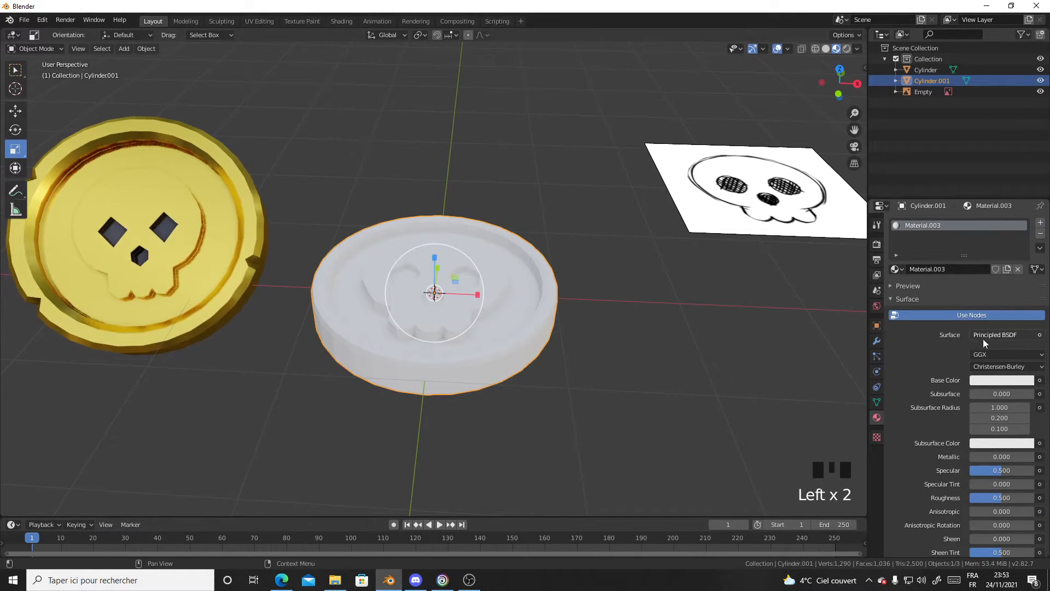
pyautogui.click(997, 337)
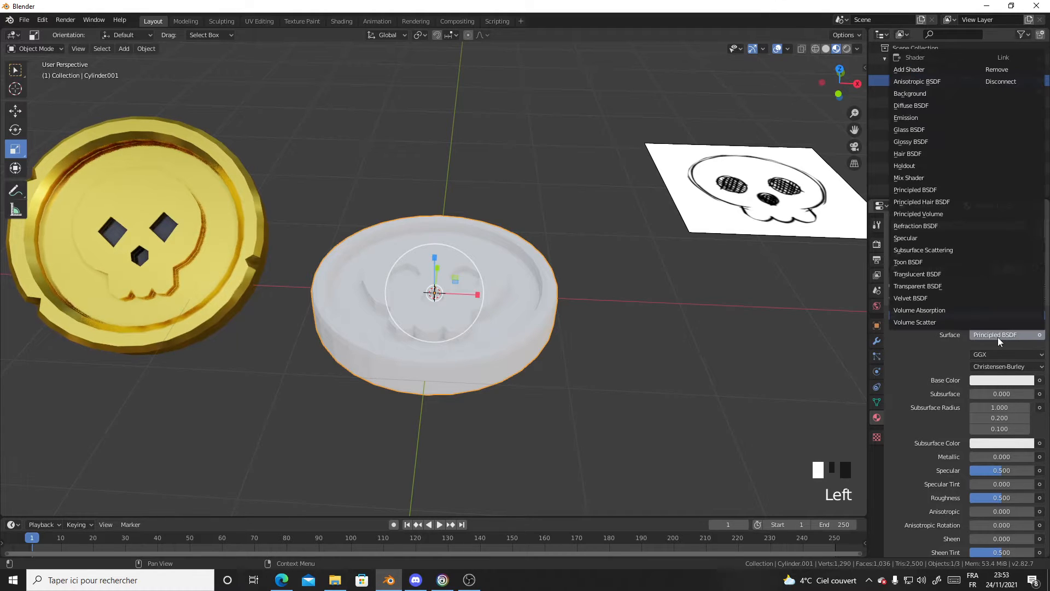
pyautogui.click(928, 142)
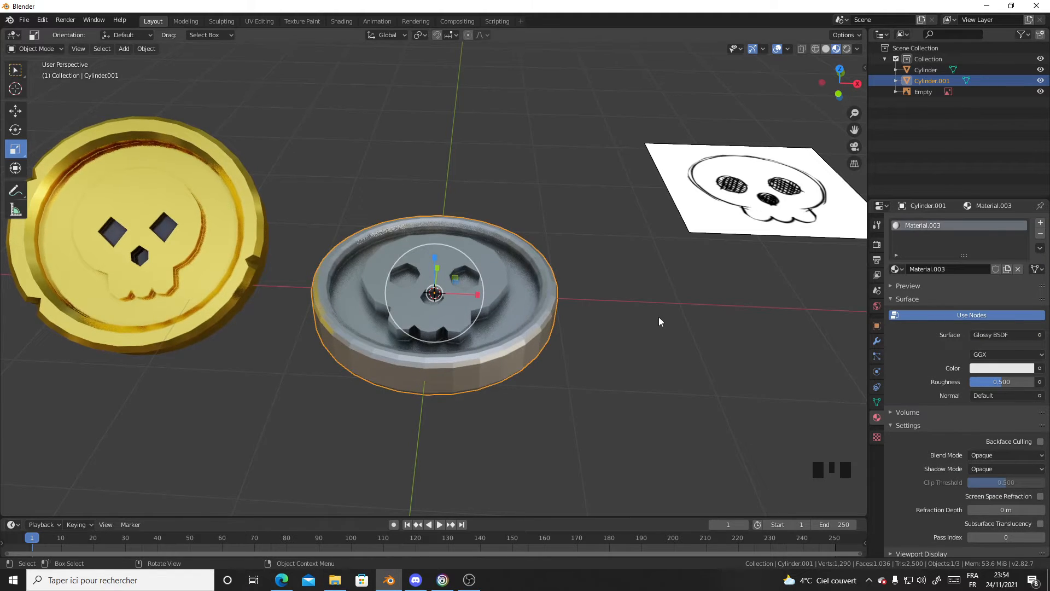
# Set the coin material's colour to gold with hue 0.144, saturation 0.560 and value 0.906, and its roughness to 0.342
pyautogui.scroll(2, 631, 319)
pyautogui.moveTo(533, 364); pyautogui.dragTo(562, 356, button='middle')
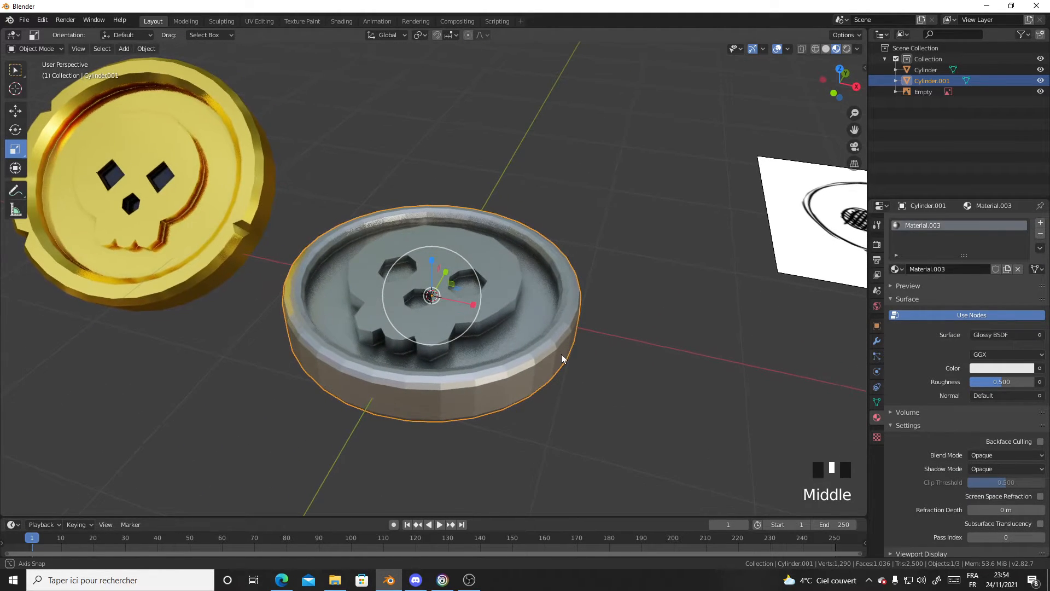
pyautogui.click(994, 372)
pyautogui.moveTo(968, 278); pyautogui.dragTo(961, 267)
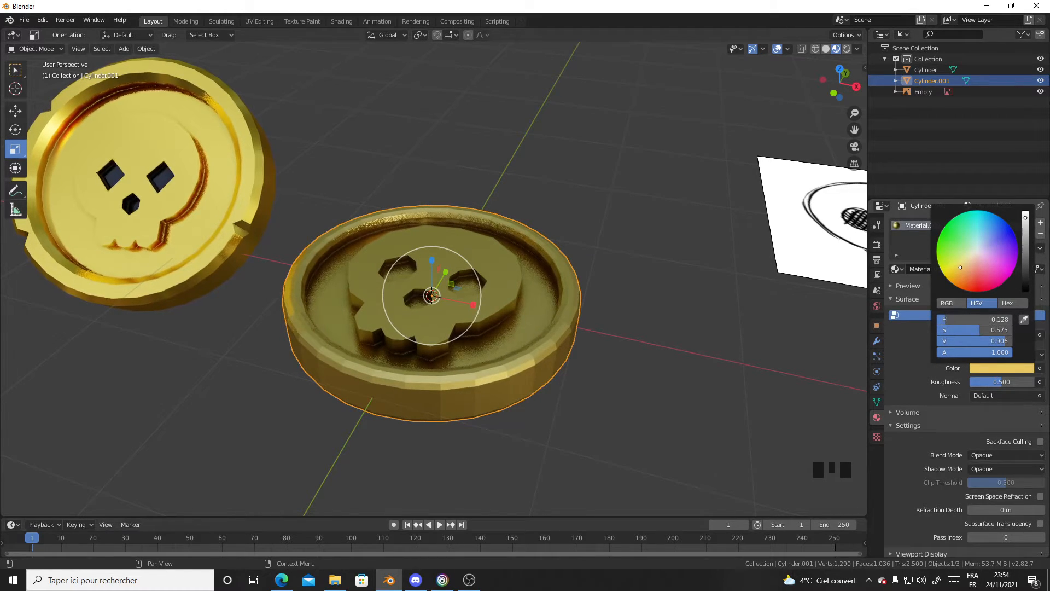
pyautogui.moveTo(999, 384); pyautogui.dragTo(977, 384)
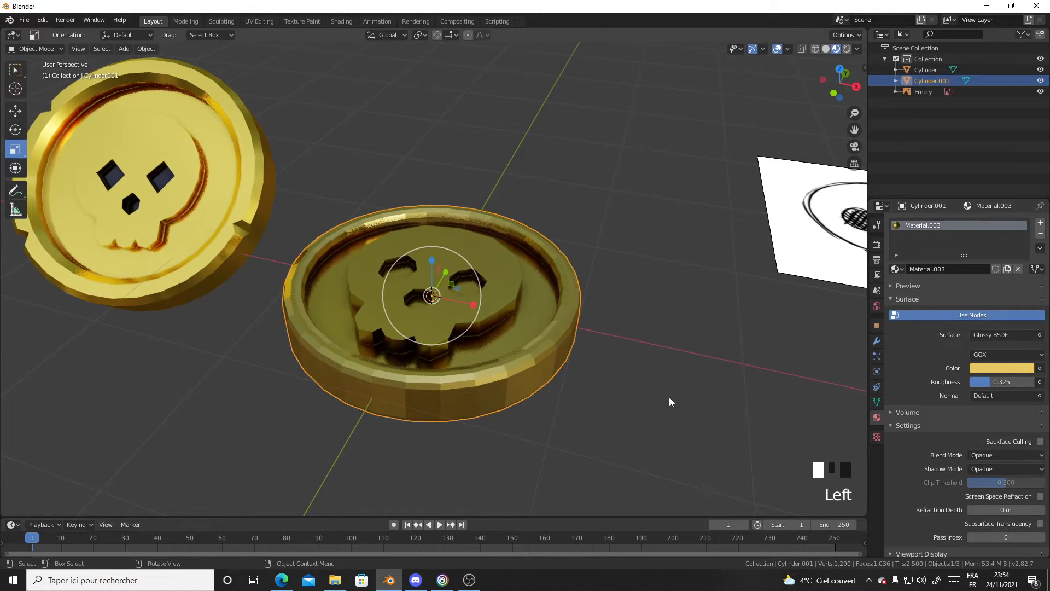
pyautogui.moveTo(668, 397); pyautogui.dragTo(969, 349, button='middle')
pyautogui.click(979, 367)
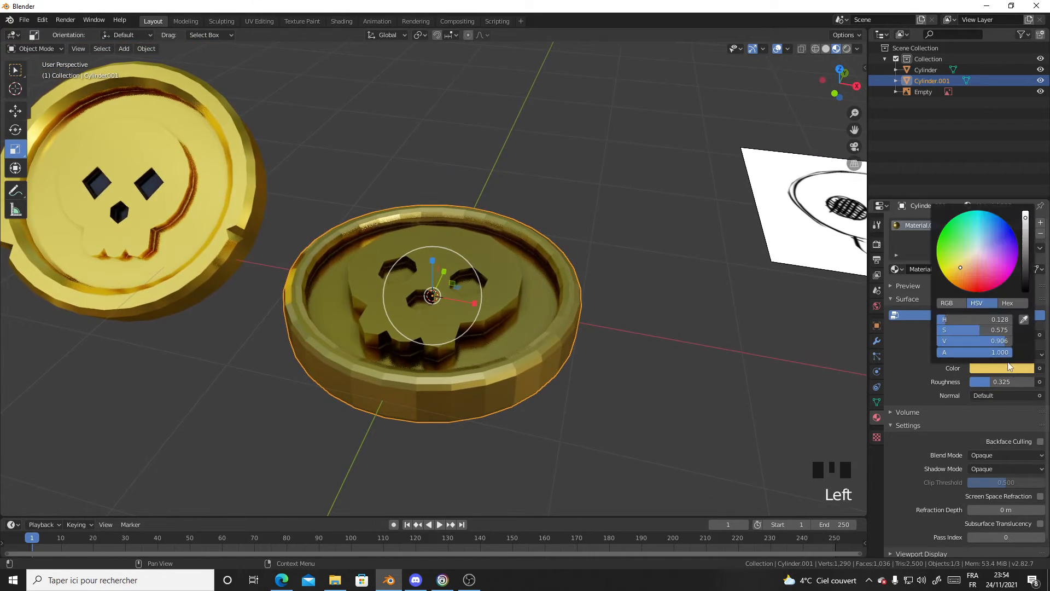
pyautogui.click(961, 262)
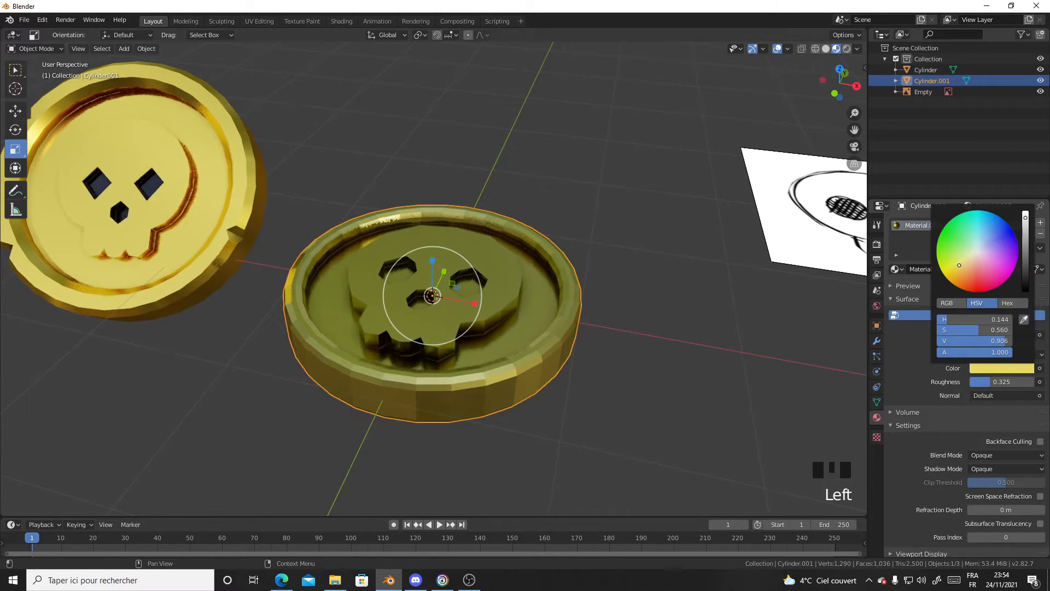
pyautogui.moveTo(988, 383); pyautogui.dragTo(992, 383)
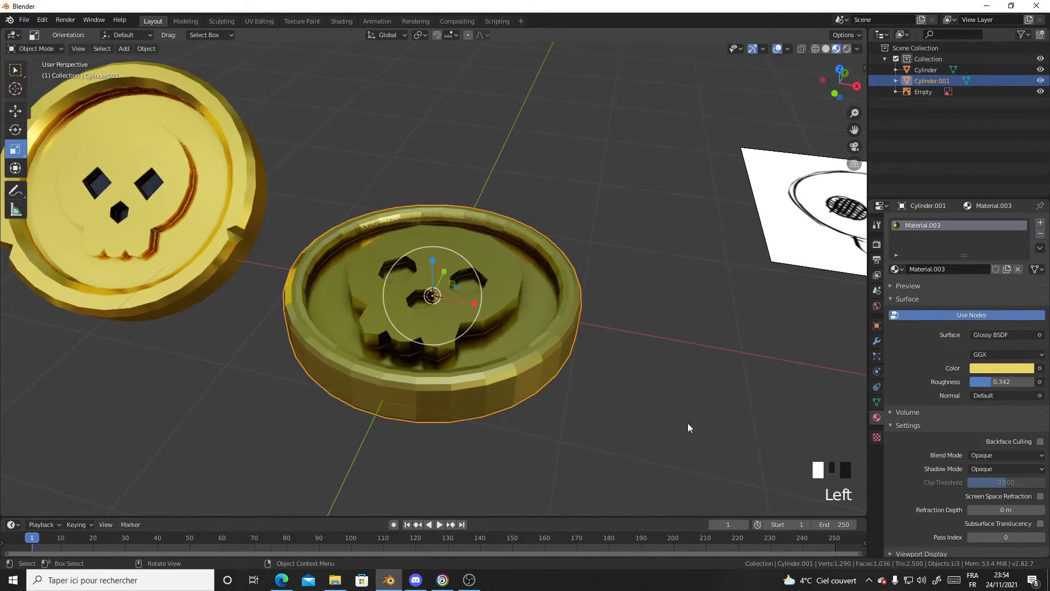
# Shade the coin smooth, enable Auto Smooth for its normals at 30°, and deselect it
pyautogui.rightClick(530, 343)
pyautogui.click(531, 341)
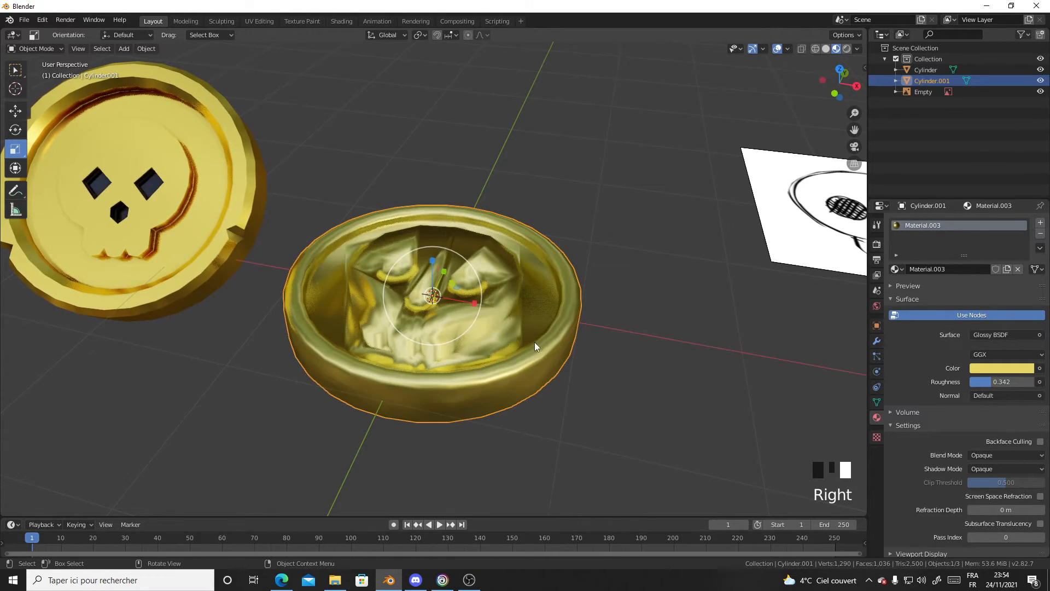
pyautogui.moveTo(534, 342); pyautogui.dragTo(510, 360, button='middle')
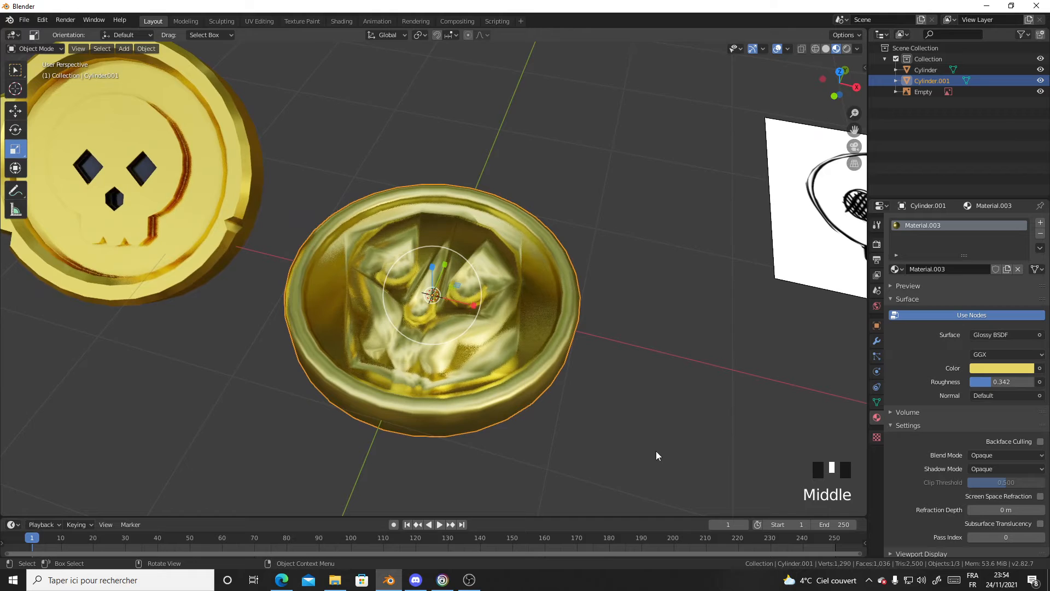
pyautogui.click(877, 403)
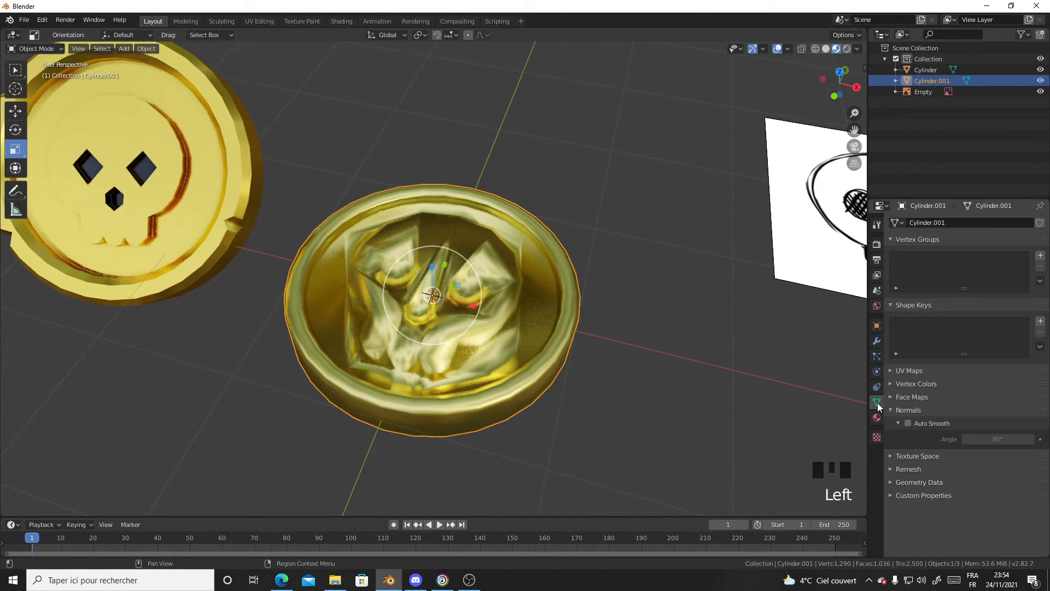
pyautogui.click(891, 409)
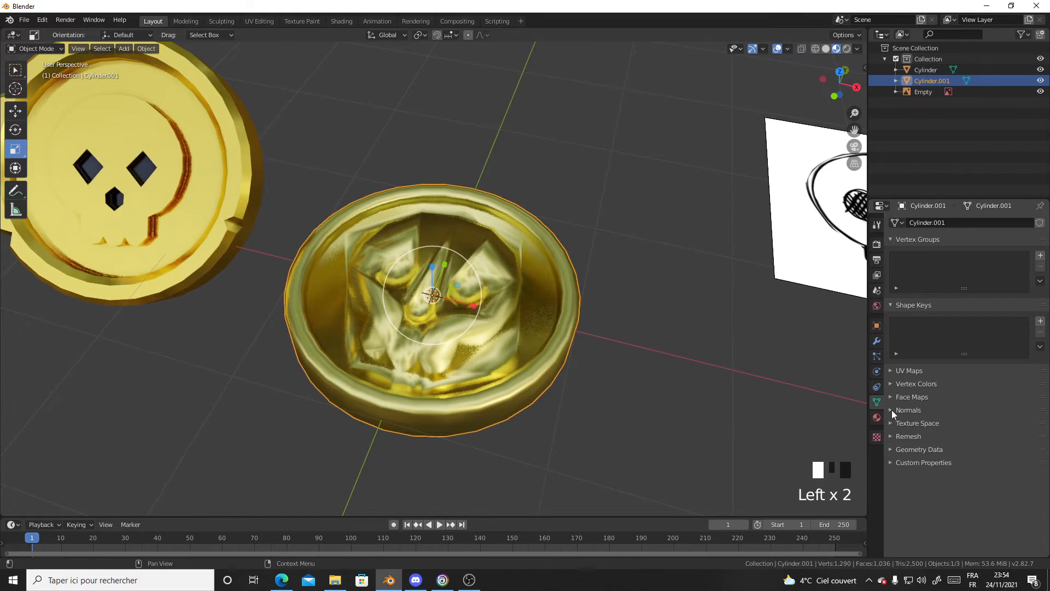
pyautogui.click(890, 409)
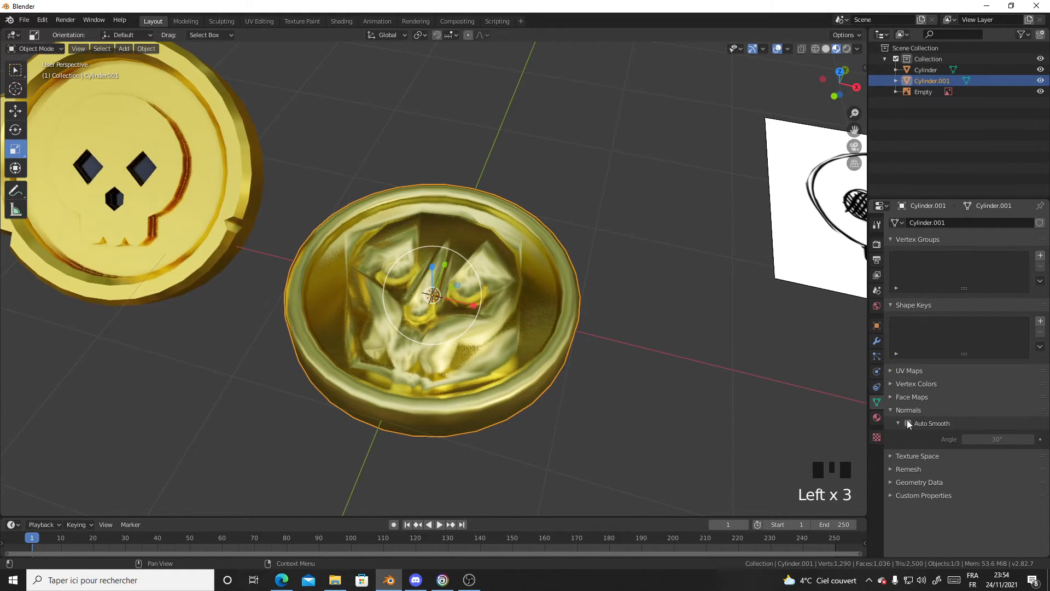
pyautogui.click(908, 423)
pyautogui.click(671, 415)
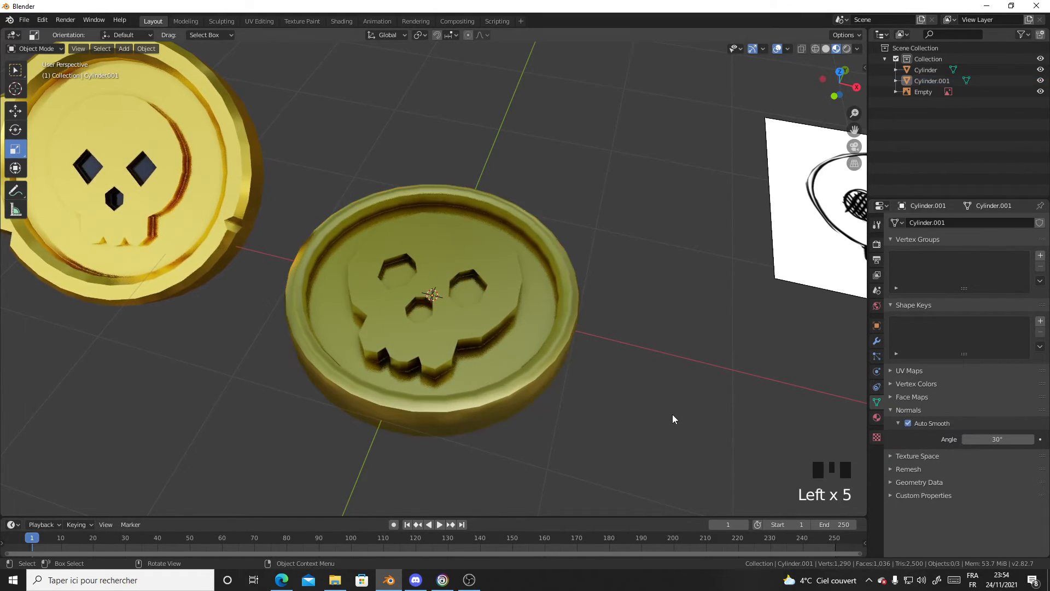
# Rotate the new coin upright and move it freely to stand beside the example coin
pyautogui.scroll(-3, 552, 336)
pyautogui.click(552, 337)
pyautogui.moveTo(606, 375); pyautogui.dragTo(612, 372, button='middle')
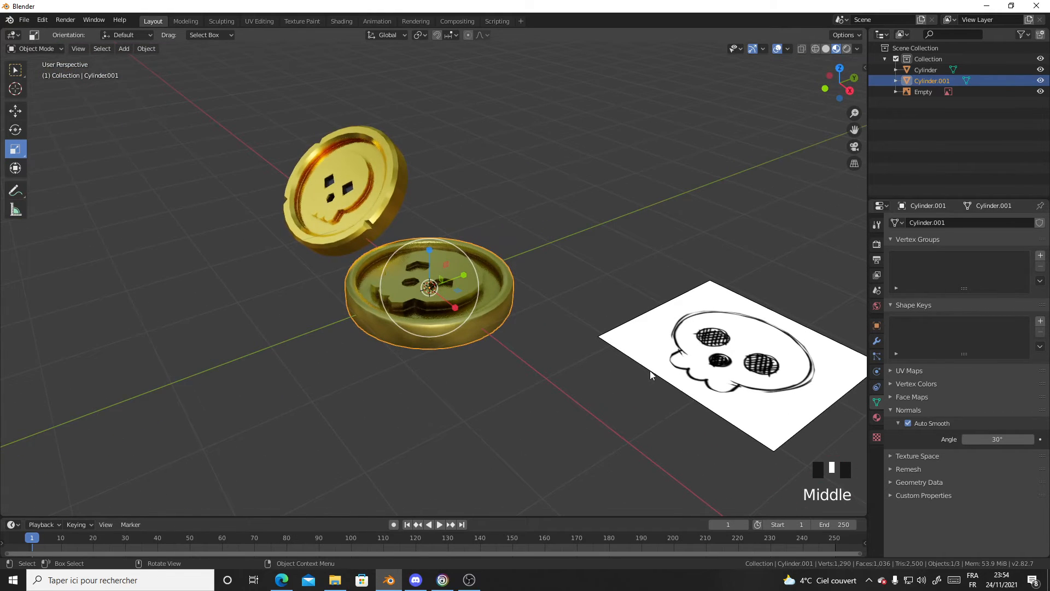
pyautogui.press('r')
pyautogui.click(507, 236)
pyautogui.press('g')
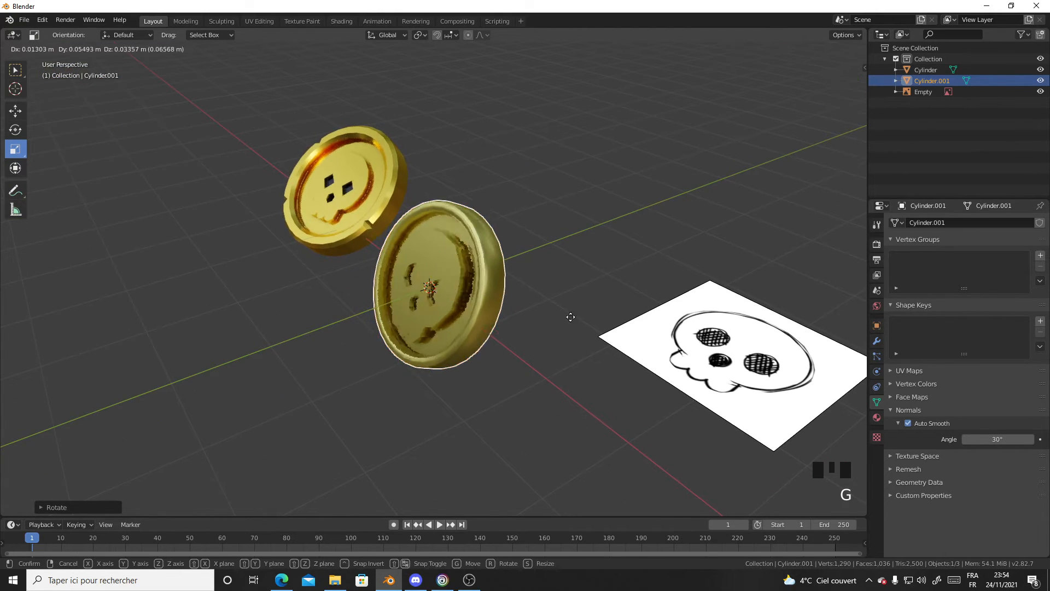
pyautogui.click(580, 330)
# In Edit Mode with edge selection, select three connected edges running across the coin's rim and bevel them slightly
pyautogui.moveTo(579, 331); pyautogui.dragTo(592, 365, button='middle')
pyautogui.scroll(3, 604, 345)
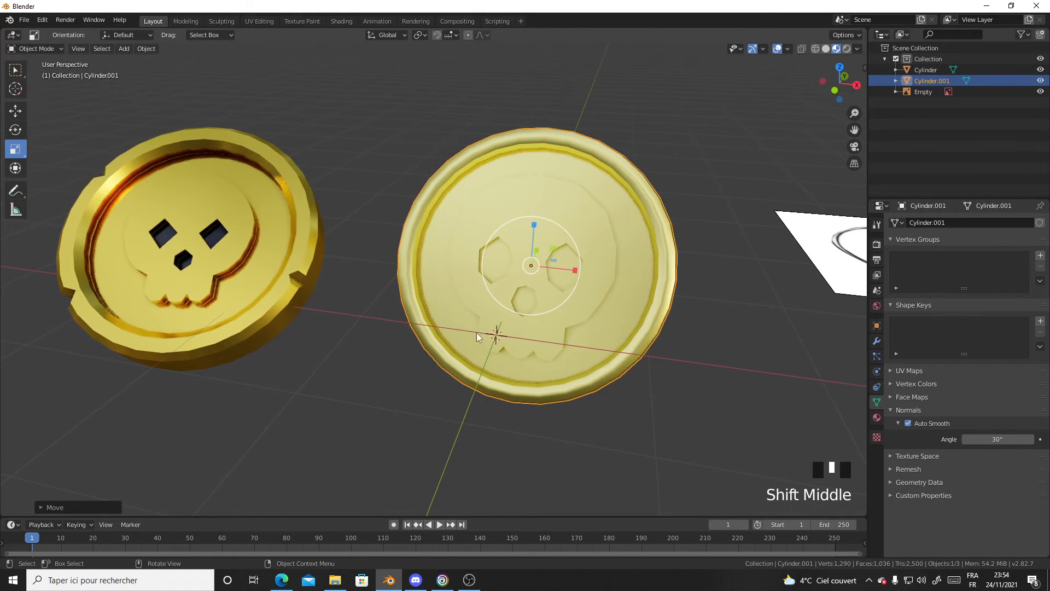
pyautogui.moveTo(599, 339); pyautogui.dragTo(555, 322, button='middle')
pyautogui.press('Tab')
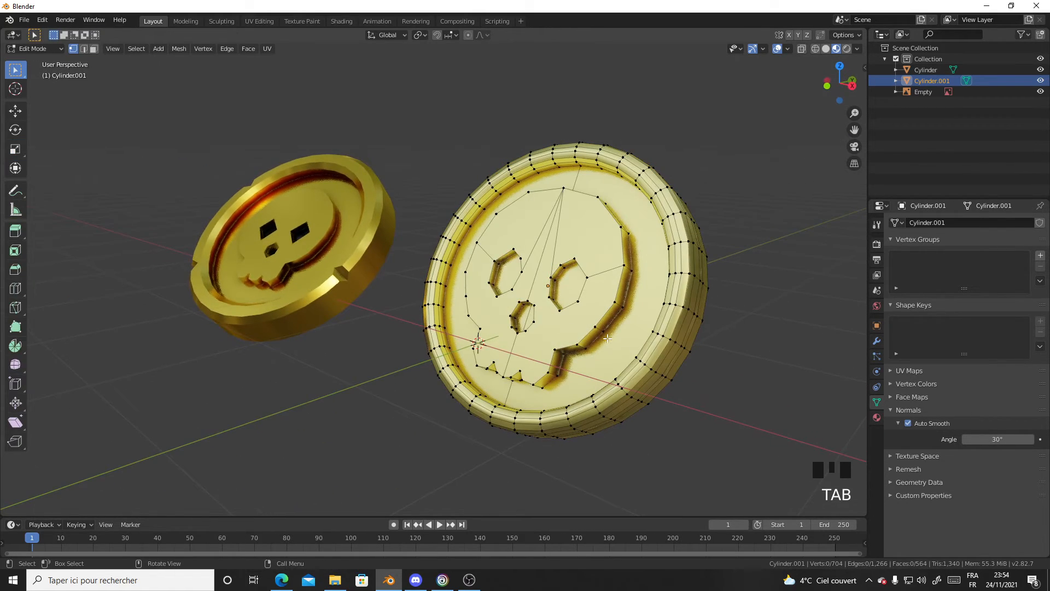
pyautogui.click(87, 47)
pyautogui.moveTo(659, 335); pyautogui.dragTo(591, 347, button='middle')
pyautogui.scroll(2, 605, 364)
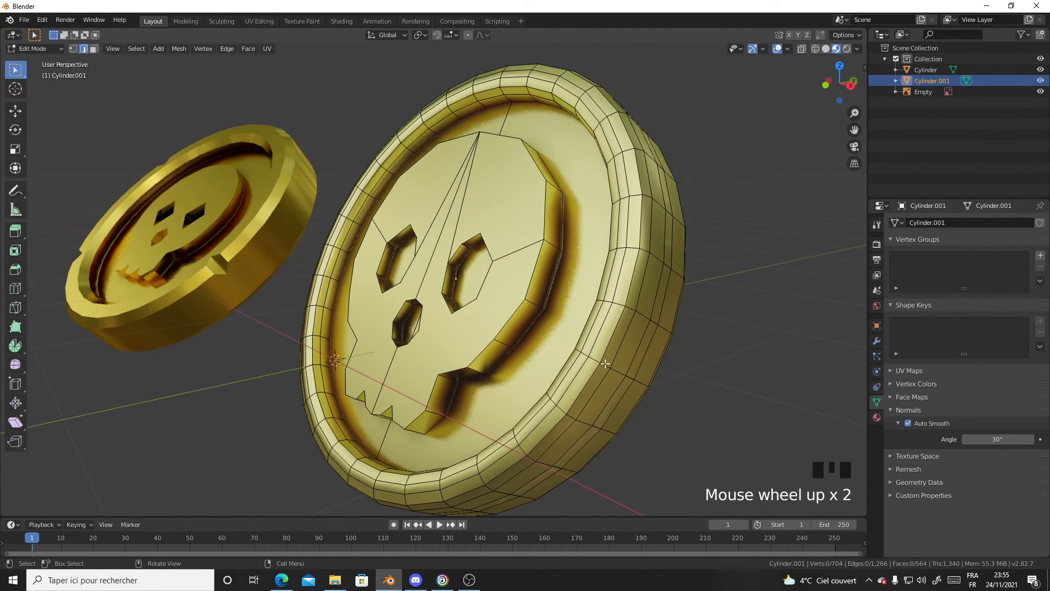
pyautogui.click(586, 353)
pyautogui.keyDown('shift'); pyautogui.click(608, 391); pyautogui.keyUp('shift')
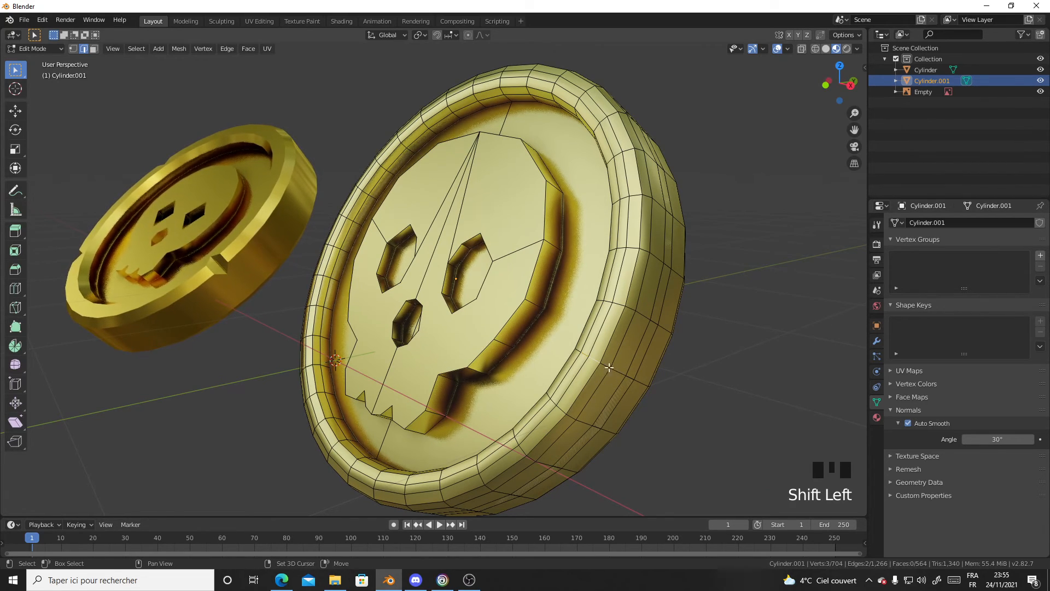
pyautogui.keyDown('shift'); pyautogui.click(604, 365); pyautogui.keyUp('shift')
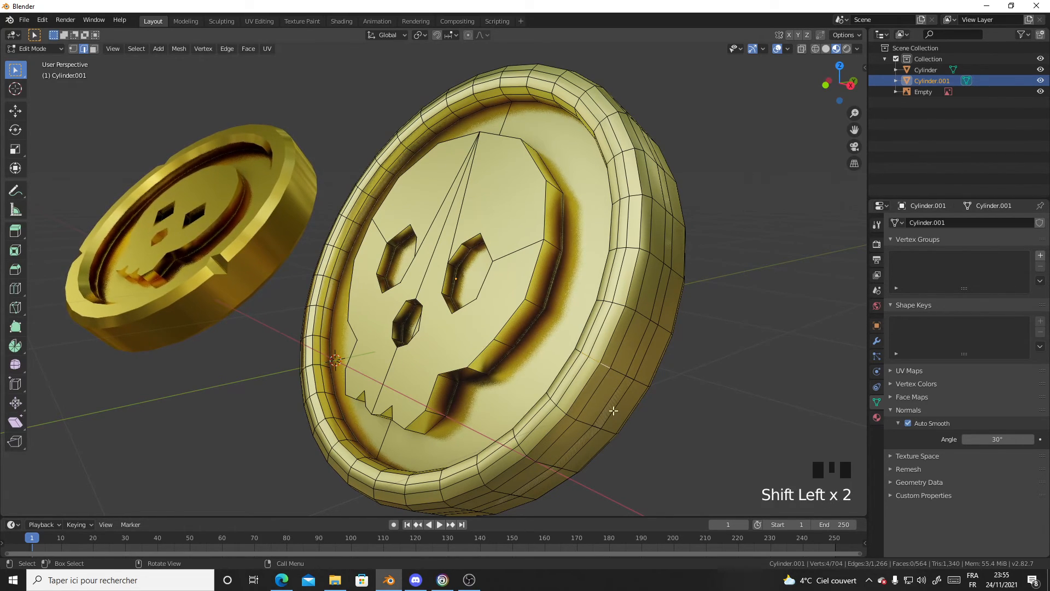
pyautogui.hotkey('ctrl', 'b')
pyautogui.click(629, 364)
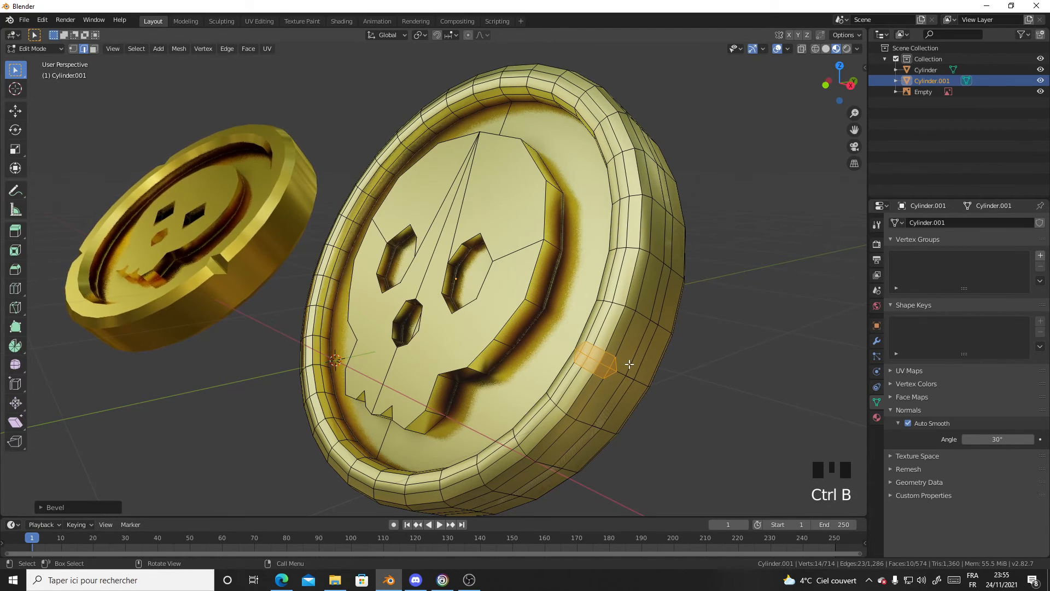
# Move the middle edges of the bevelled rim strip inward to form a notch, and return to Object Mode
pyautogui.click(583, 353)
pyautogui.keyDown('shift'); pyautogui.click(593, 358); pyautogui.keyUp('shift')
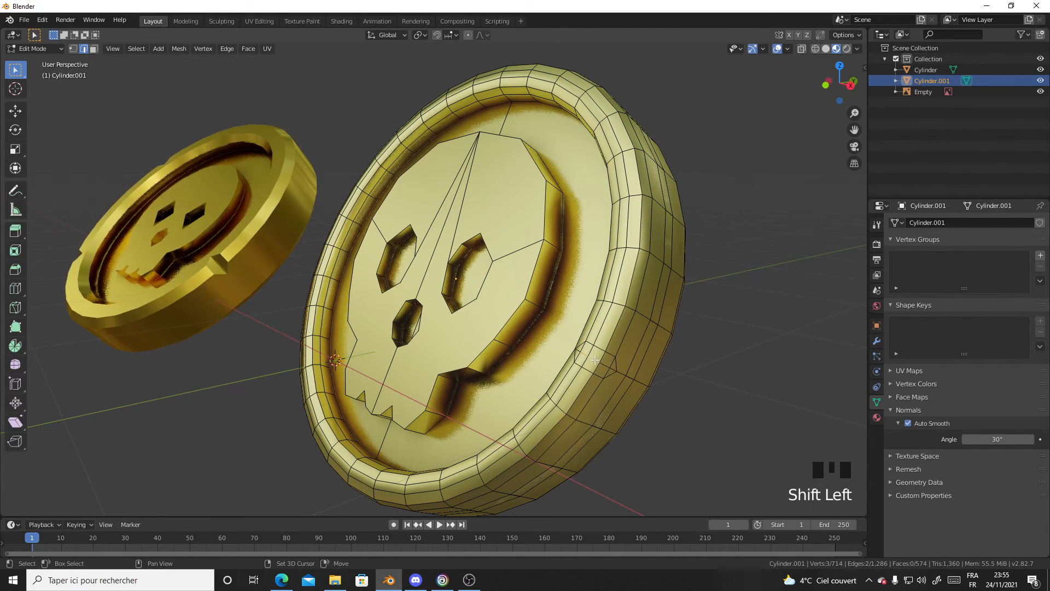
pyautogui.moveTo(594, 358); pyautogui.dragTo(597, 382, button='middle')
pyautogui.press('g')
pyautogui.click(551, 368)
pyautogui.press('Tab')
# Move the notched coin above the example coin and rotate it freely so that it leans the opposite way
pyautogui.scroll(-3, 628, 381)
pyautogui.click(623, 386)
pyautogui.scroll(-3, 659, 402)
pyautogui.click(532, 325)
pyautogui.moveTo(533, 325)
pyautogui.mouseDown(button='middle')
pyautogui.moveTo(593, 349)
pyautogui.moveTo(548, 316)
pyautogui.mouseUp(button='middle')
pyautogui.press('g')
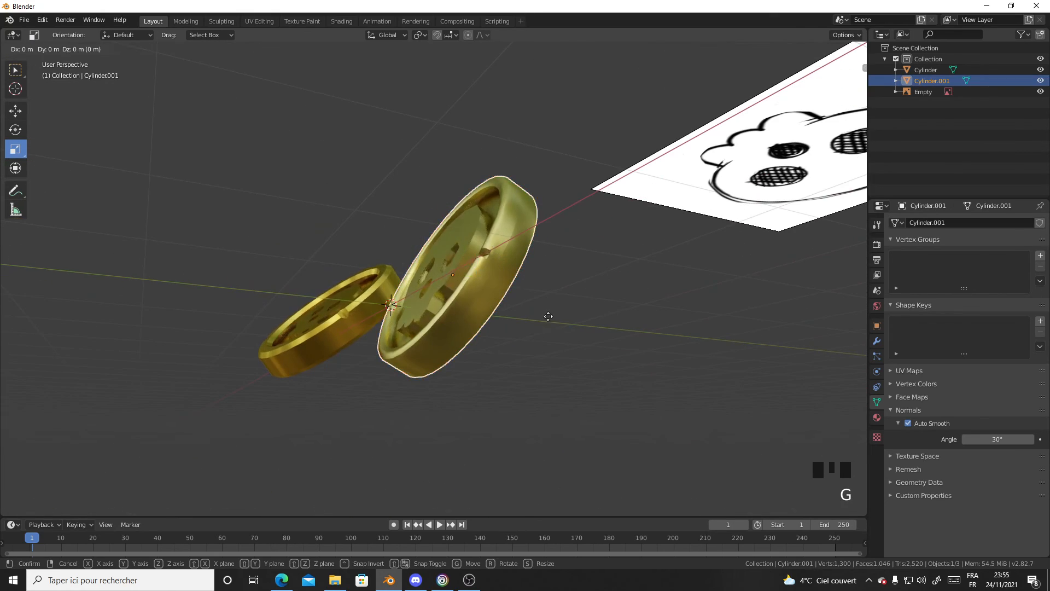
pyautogui.click(448, 241)
pyautogui.press('r')
pyautogui.click(348, 288)
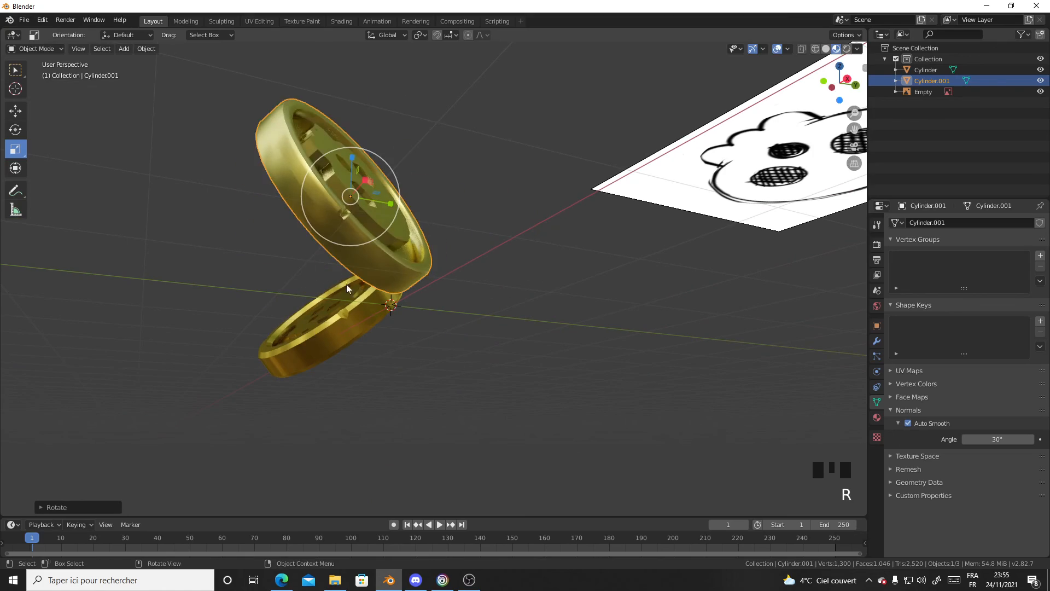